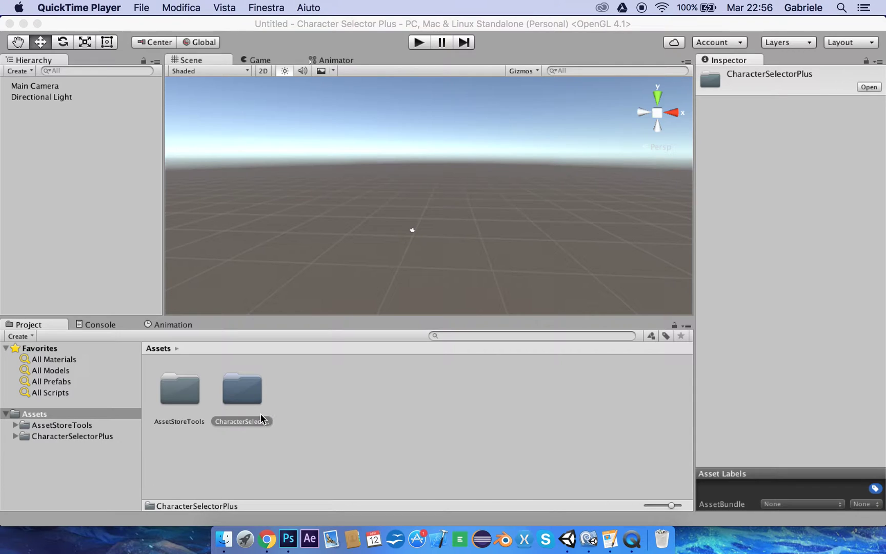
Browse into CharacterSelectorPlus and then its _Example folder in the Project panel.
double_click(244, 394)
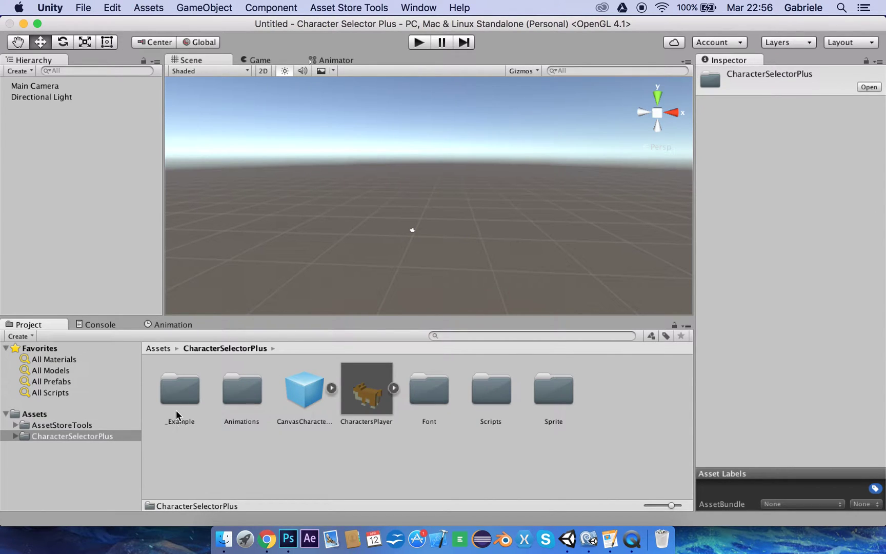
double_click(177, 393)
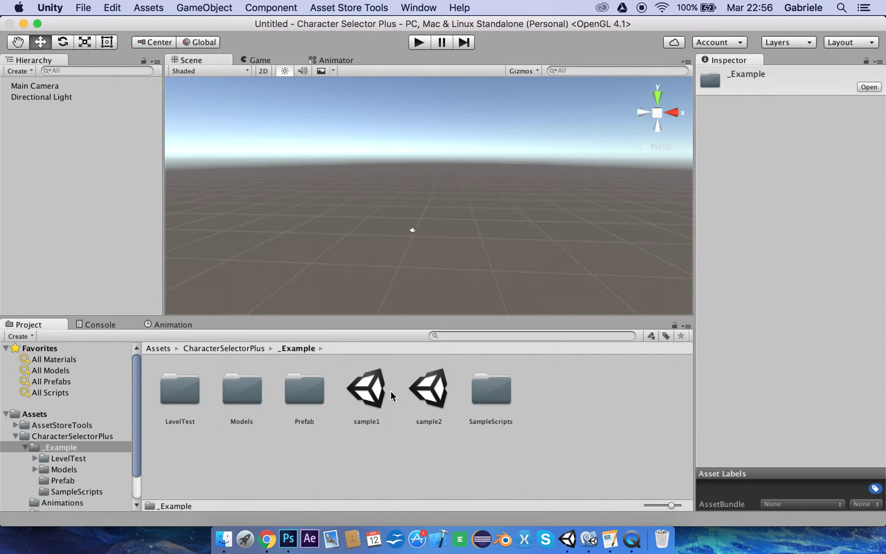
Run sample1, browse Epoch and Kiwi, and start the level as Doge.
double_click(385, 392)
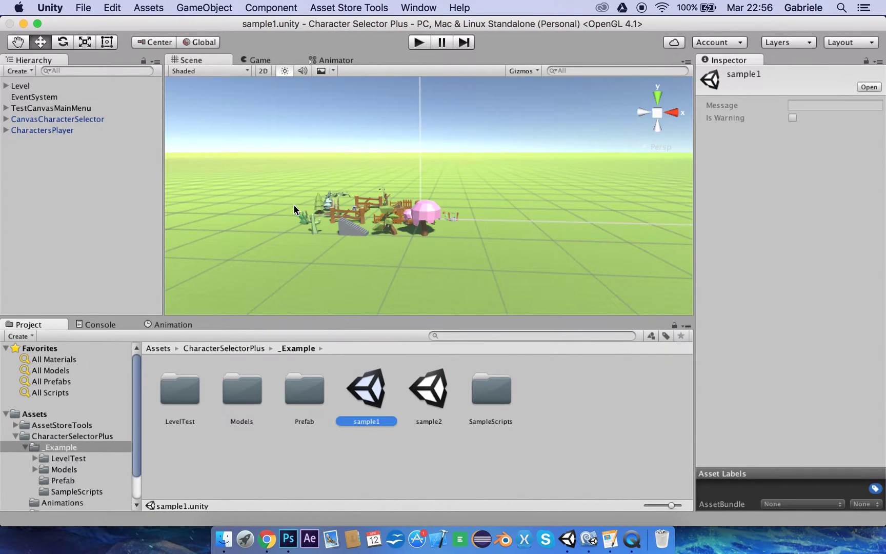
click(419, 43)
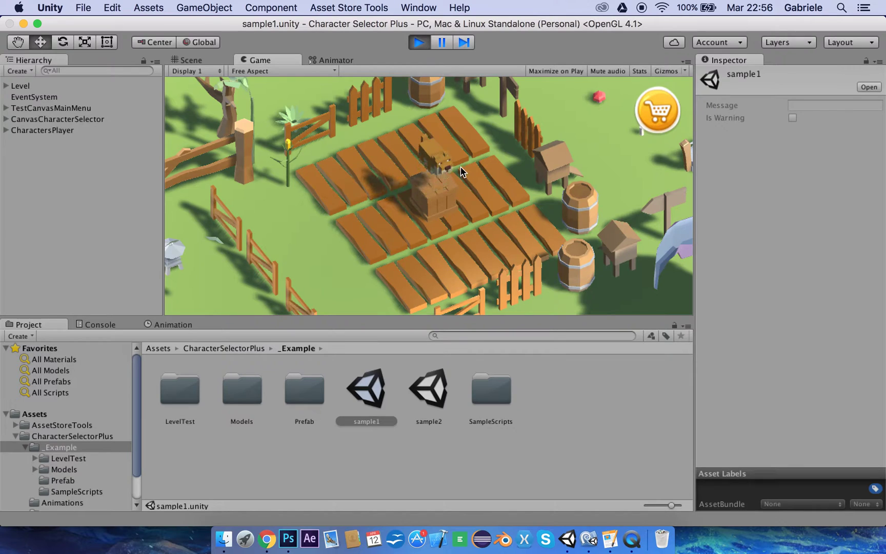
click(655, 113)
drag(422, 227, 349, 201)
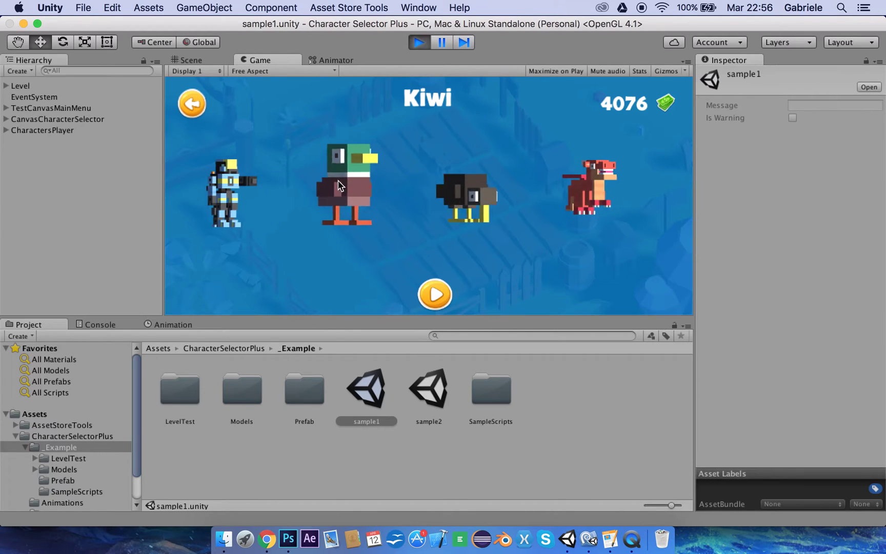
mouse_move(428, 192)
mouse_down()
mouse_move(149, 198)
mouse_move(542, 167)
mouse_up()
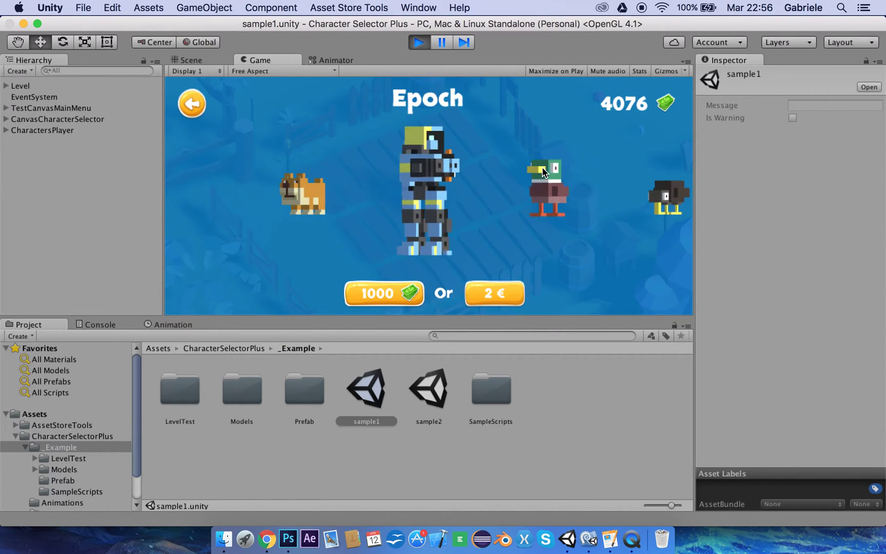
drag(329, 197, 436, 194)
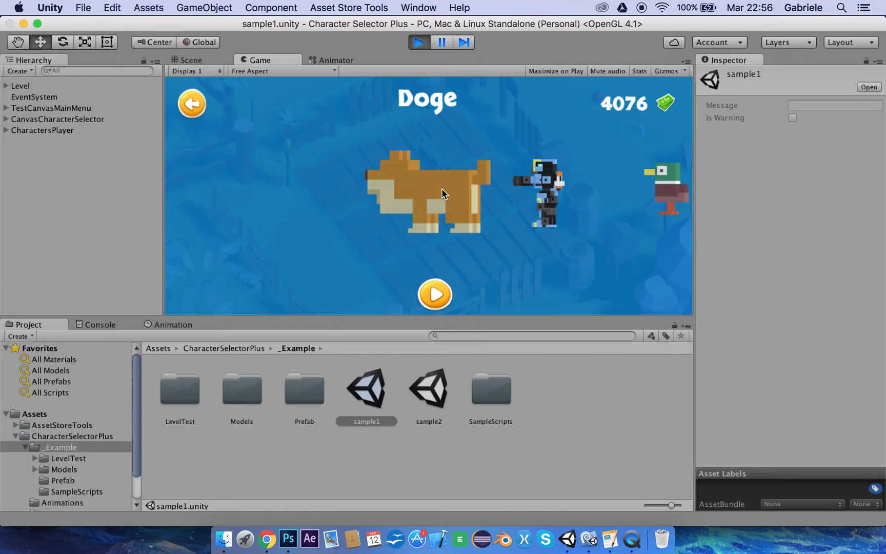
click(435, 293)
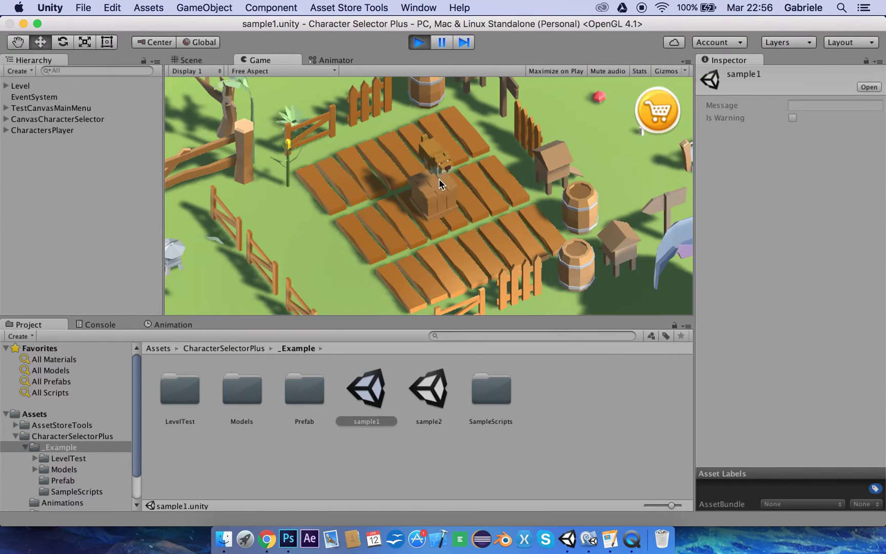
Reopen the selector to play the level as Mallard, then as Kiwi.
click(657, 111)
drag(352, 191, 213, 218)
click(418, 288)
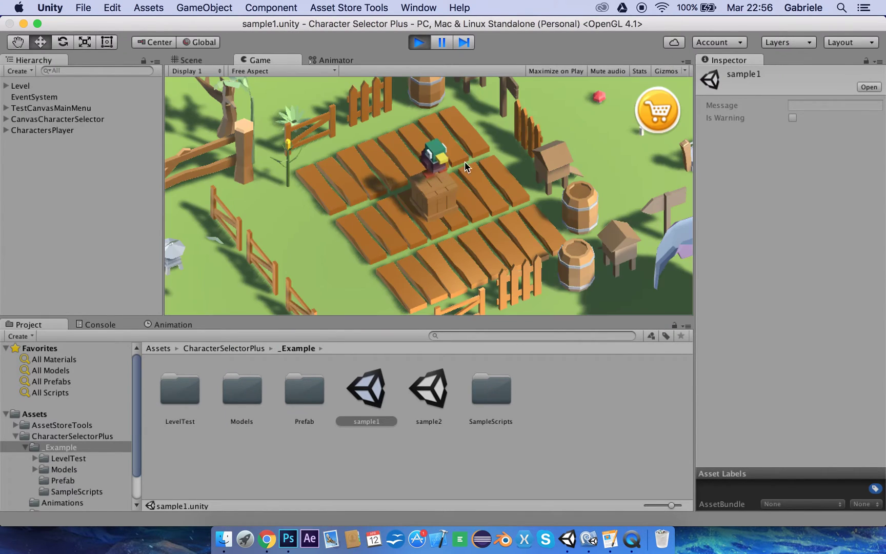
click(675, 114)
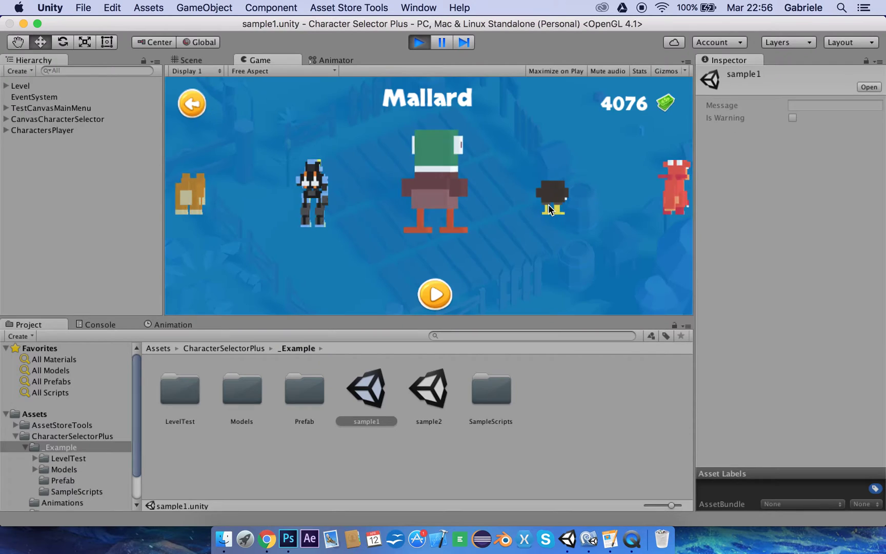
drag(548, 204, 415, 208)
click(437, 291)
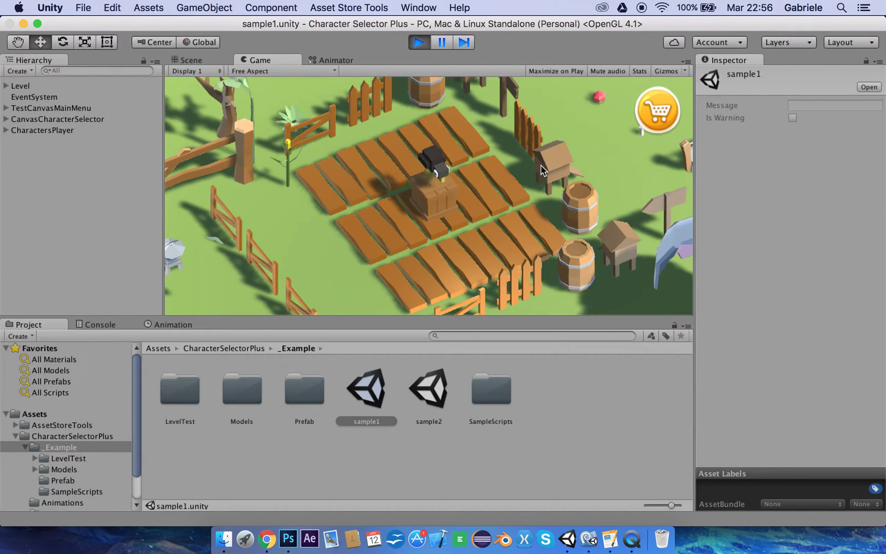
Browse Epoch, Doge and Mallard in the carousel, then stop the game.
click(654, 119)
drag(406, 214, 613, 192)
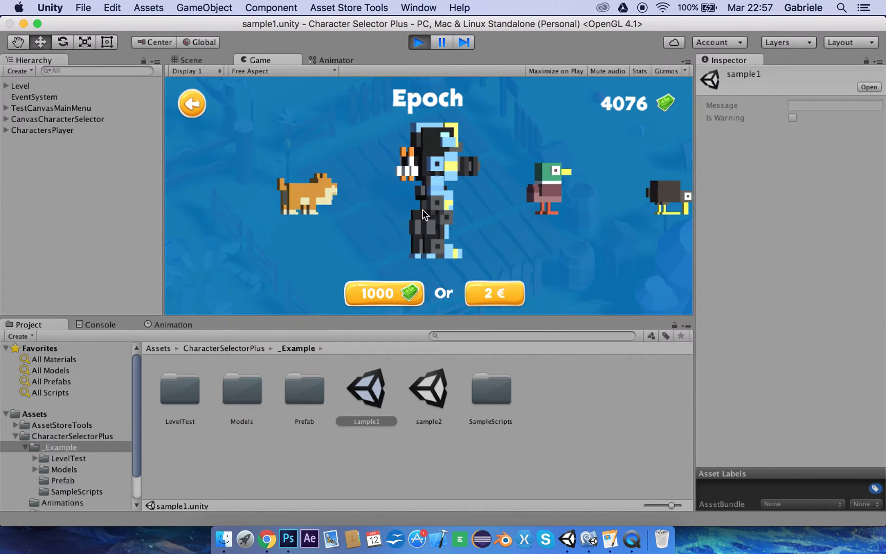
drag(364, 200, 454, 206)
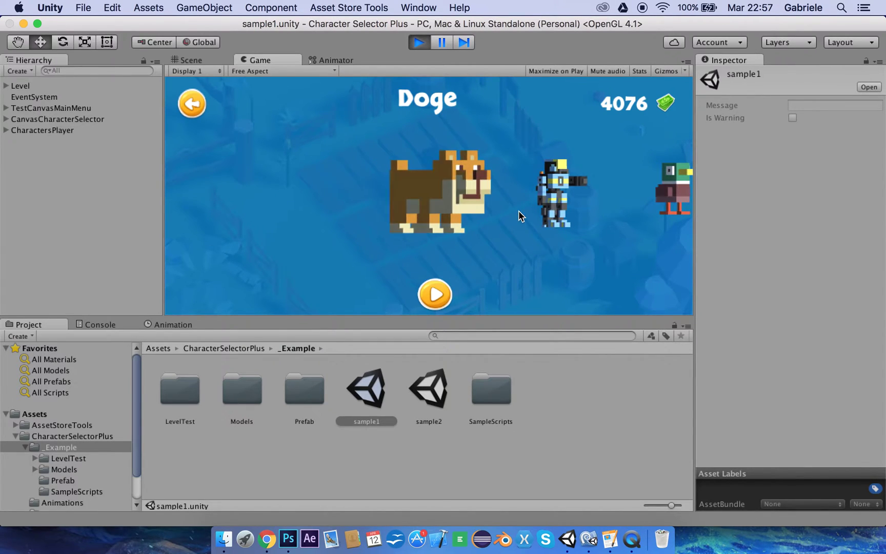
drag(532, 203, 416, 229)
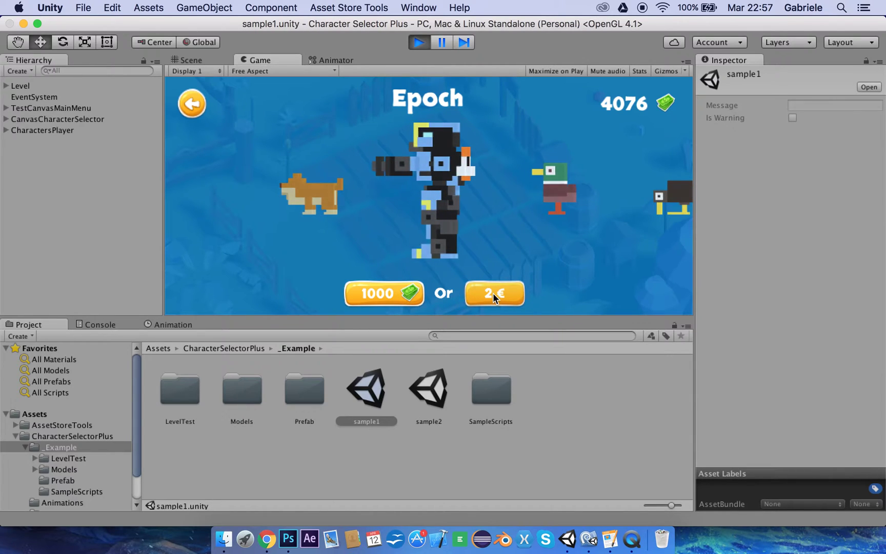
mouse_move(463, 213)
mouse_down()
mouse_move(323, 228)
mouse_move(456, 208)
mouse_move(554, 177)
mouse_up()
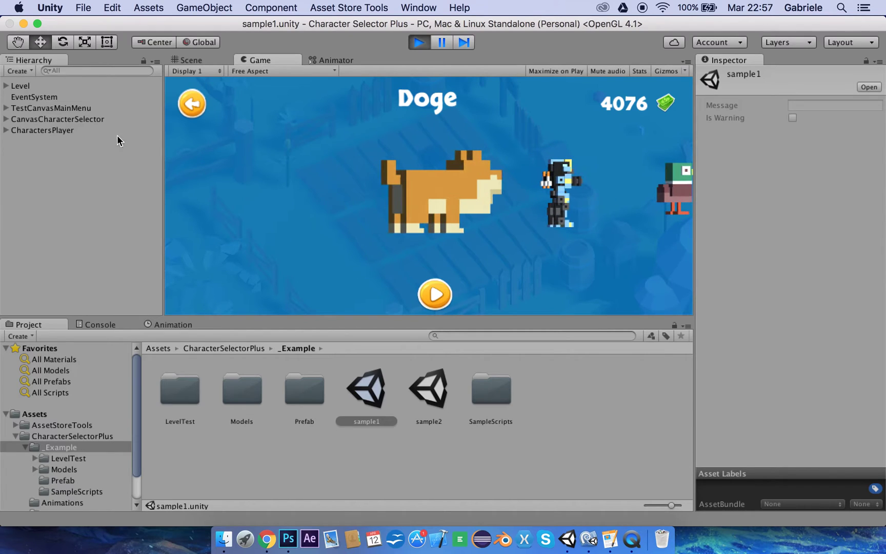
click(419, 40)
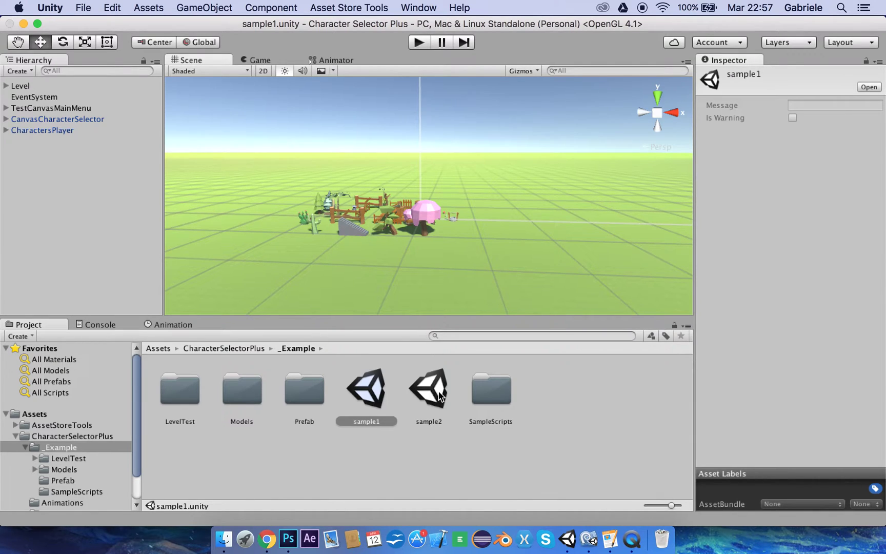
Run sample2, browse from Kim past Yutani, and start the level as Tricky.
double_click(438, 393)
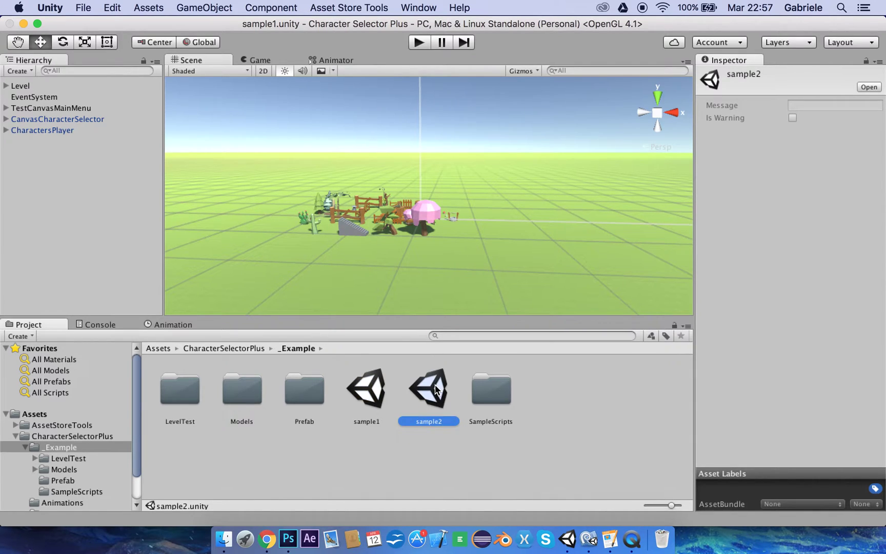
click(425, 38)
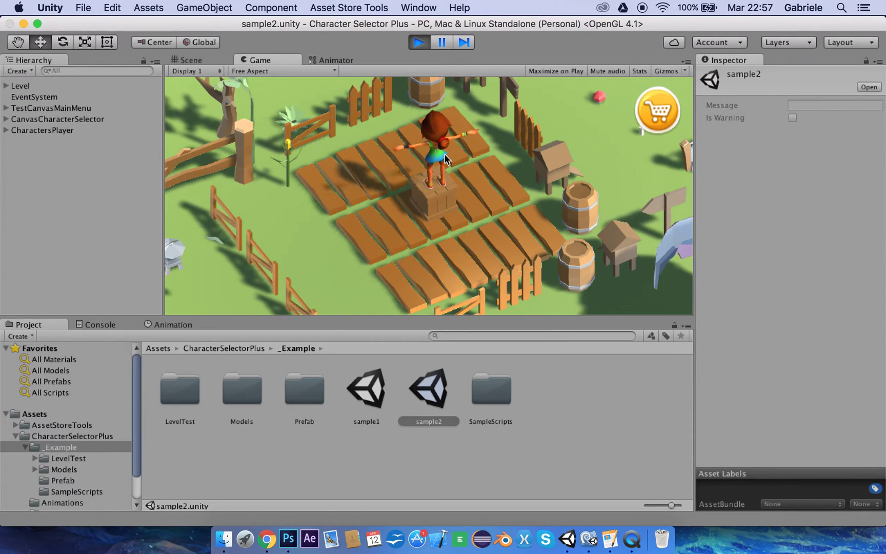
click(656, 114)
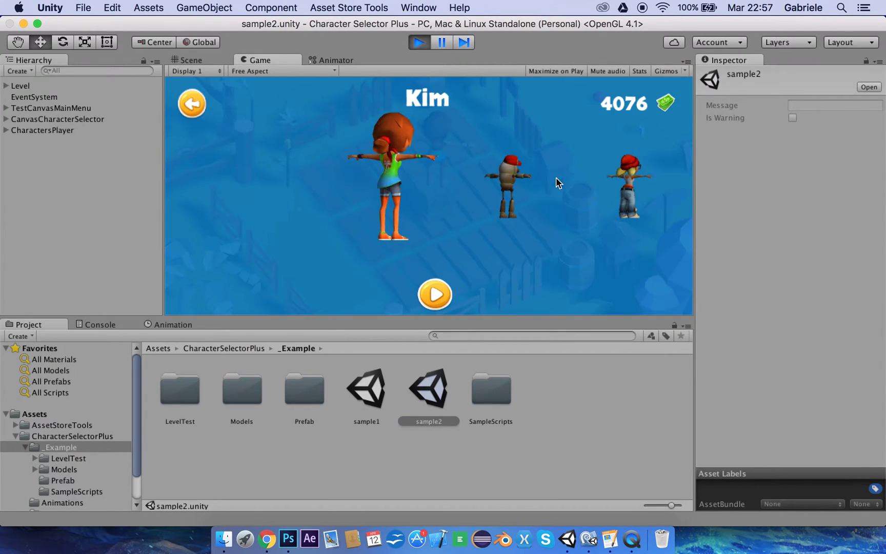
drag(556, 182, 331, 191)
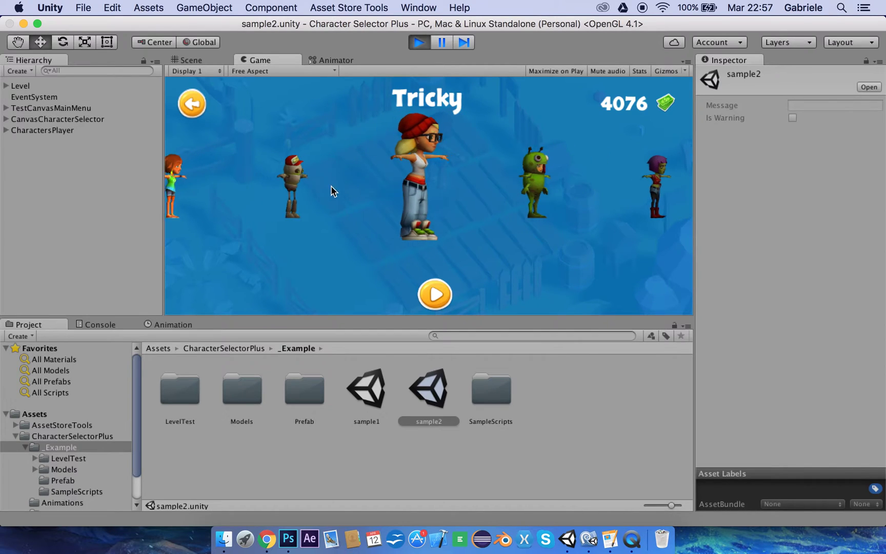
mouse_move(540, 187)
mouse_down()
mouse_move(402, 185)
mouse_move(487, 188)
mouse_up()
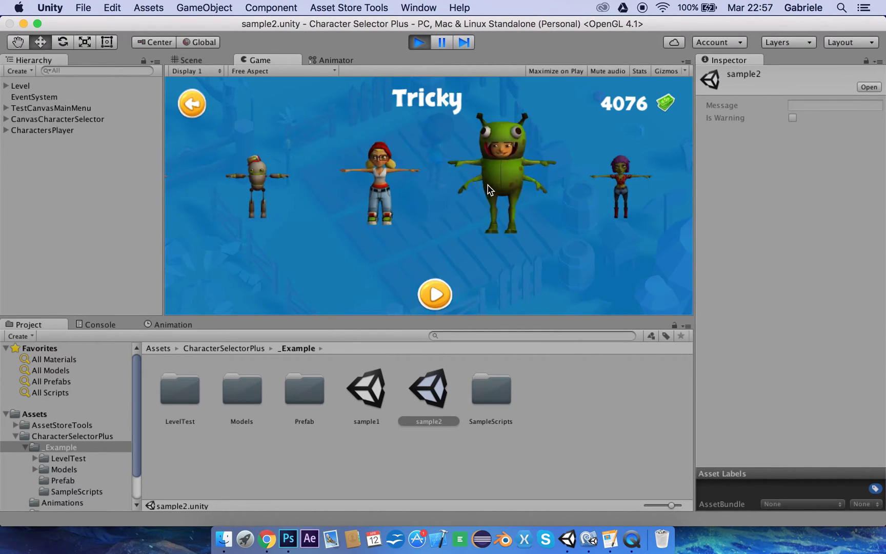
click(436, 295)
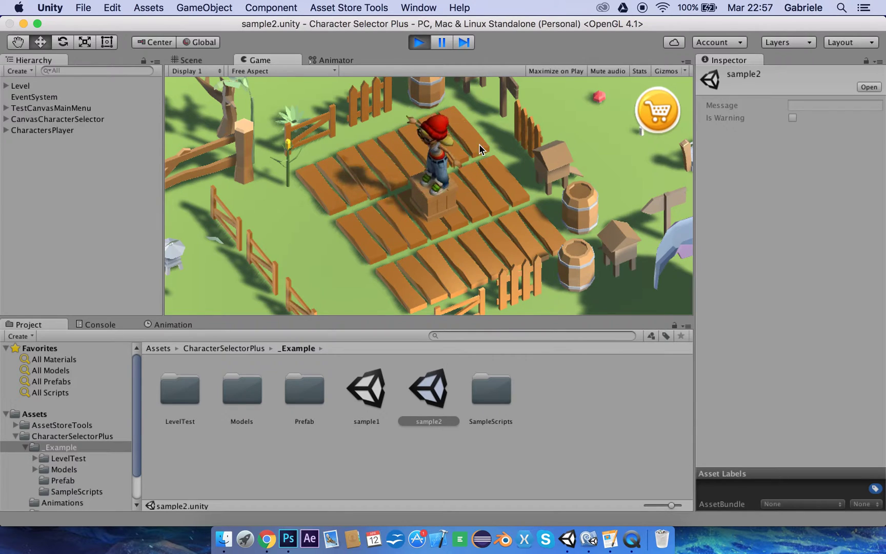
Buy Yutani for 195 coins, play as Yutani, then stop the game.
click(649, 109)
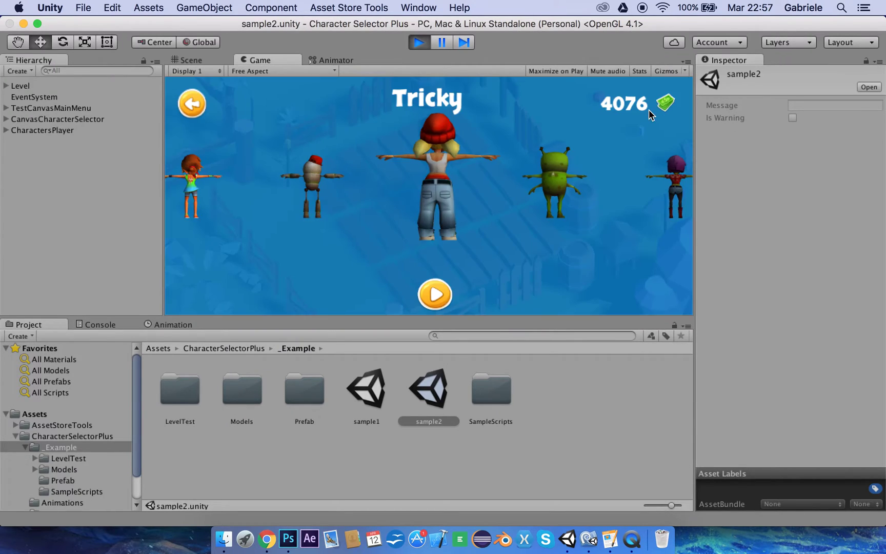
mouse_move(623, 181)
mouse_down()
mouse_move(372, 205)
mouse_move(518, 198)
mouse_up()
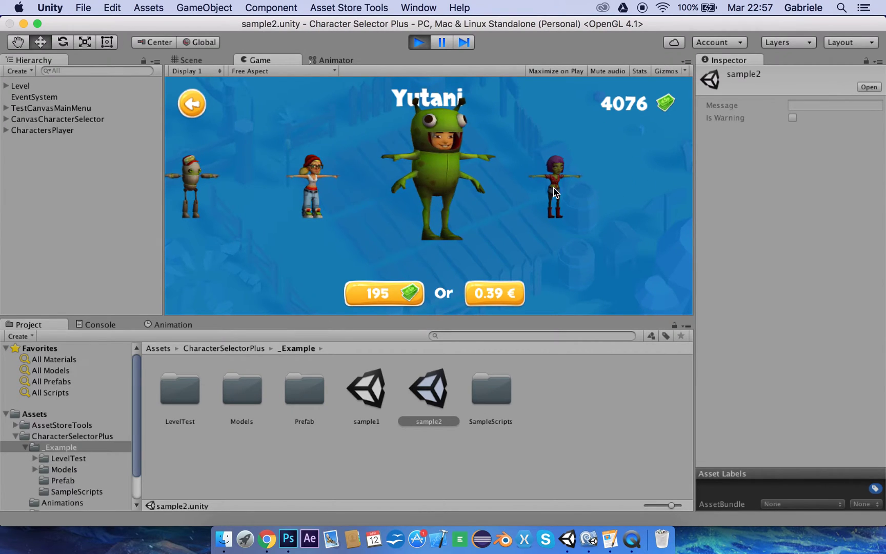
click(394, 293)
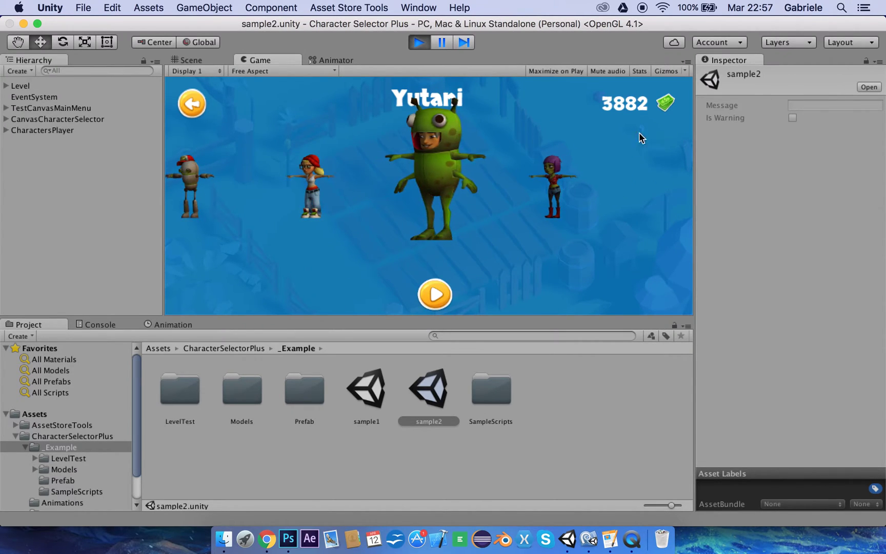
click(436, 294)
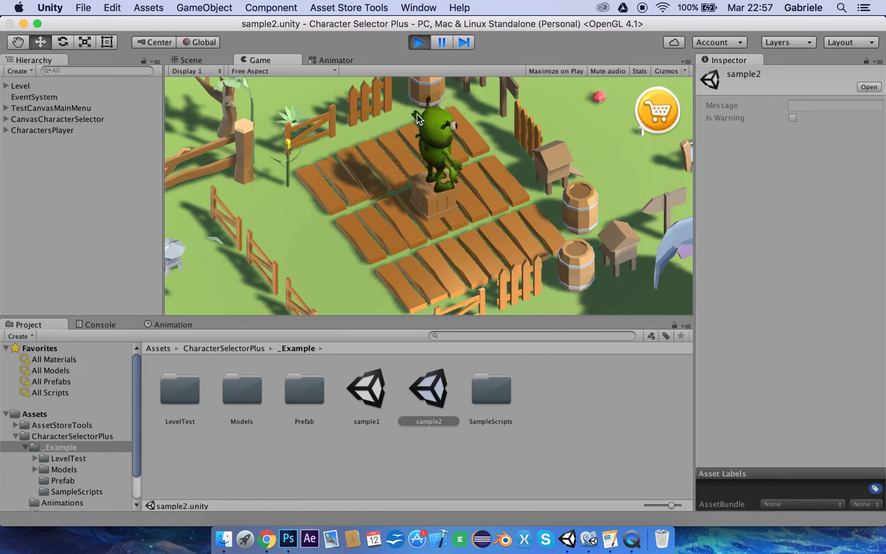
click(420, 43)
Rerun the game, slide the carousel to Yutani, play as Yutani and stop.
click(418, 46)
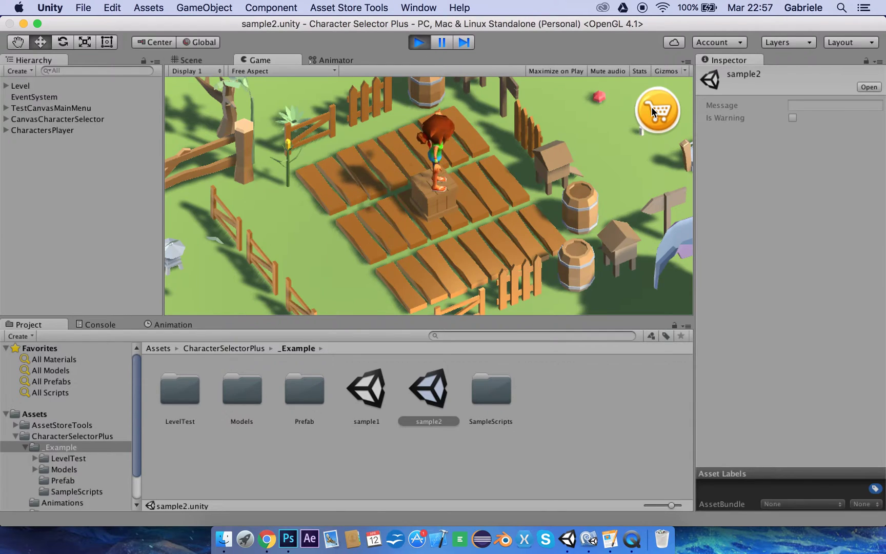
drag(409, 185, 217, 192)
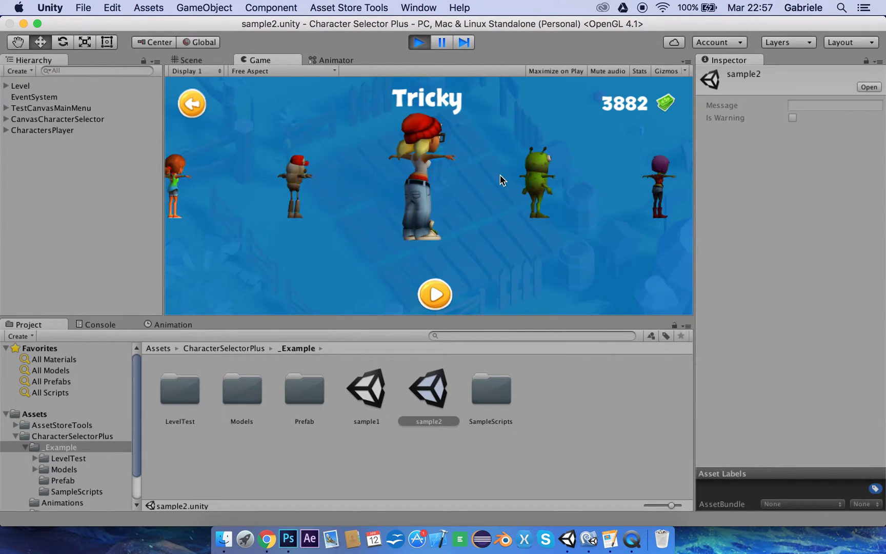
drag(500, 179, 377, 187)
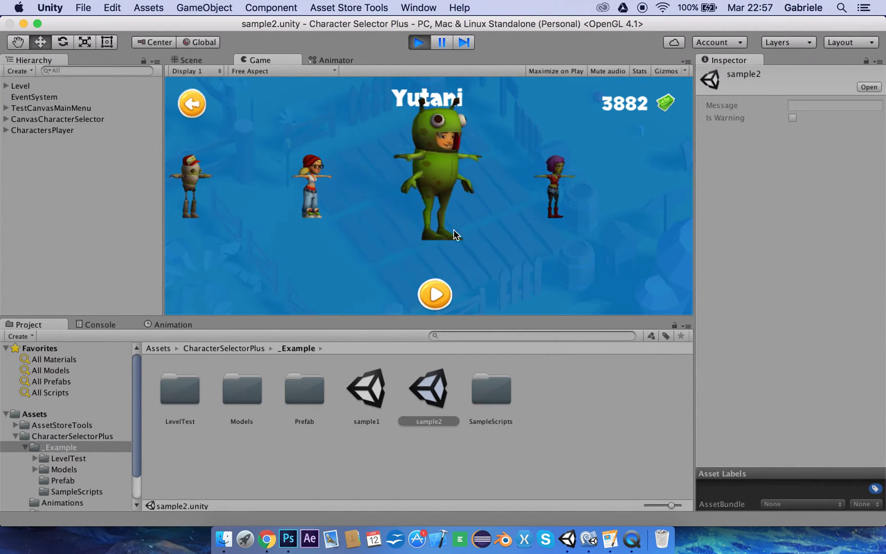
click(436, 293)
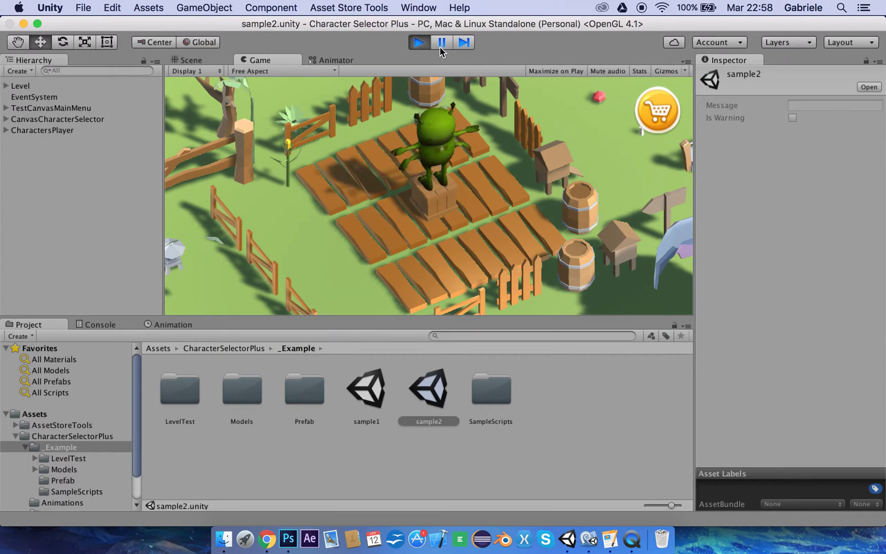
click(419, 41)
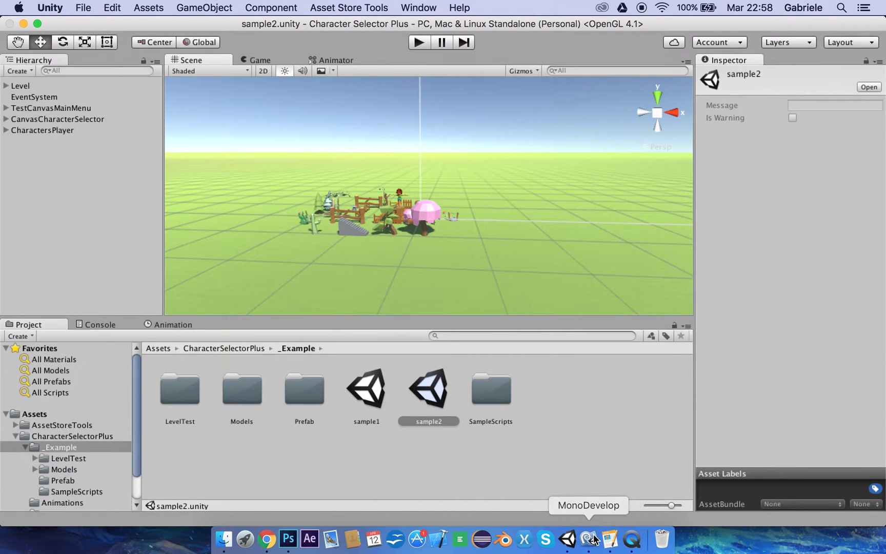
click(610, 540)
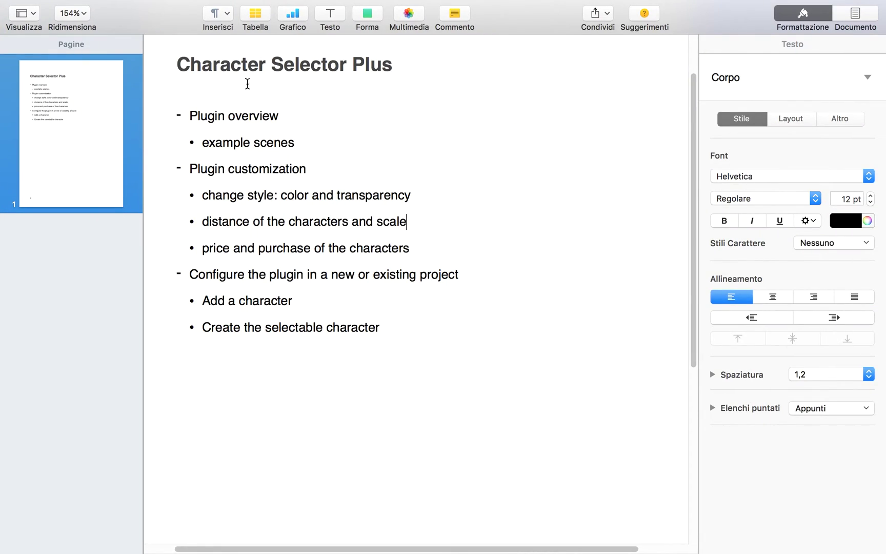
drag(188, 114, 308, 116)
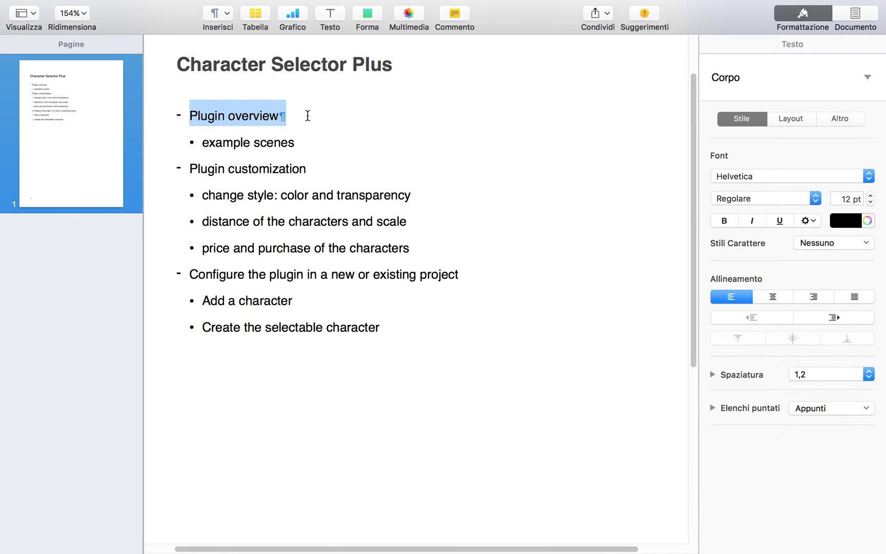
drag(189, 169, 280, 169)
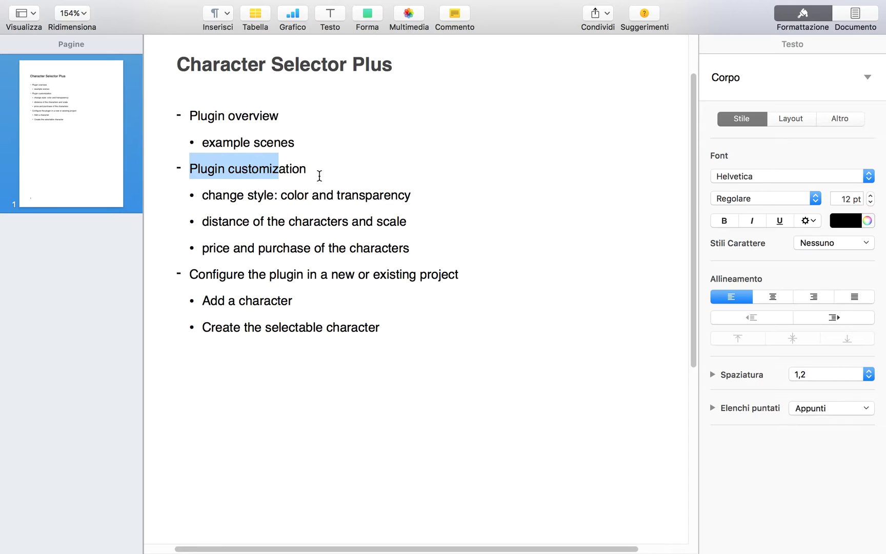
click(263, 185)
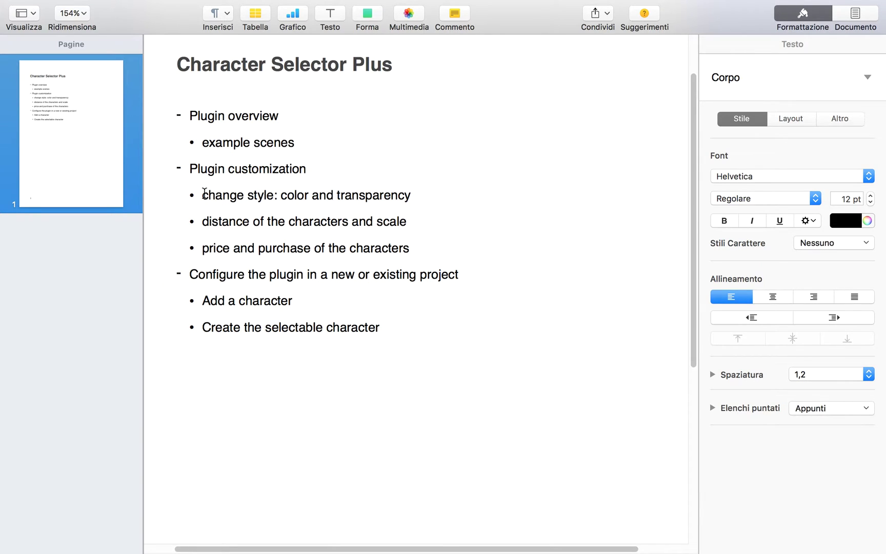
drag(204, 192, 407, 193)
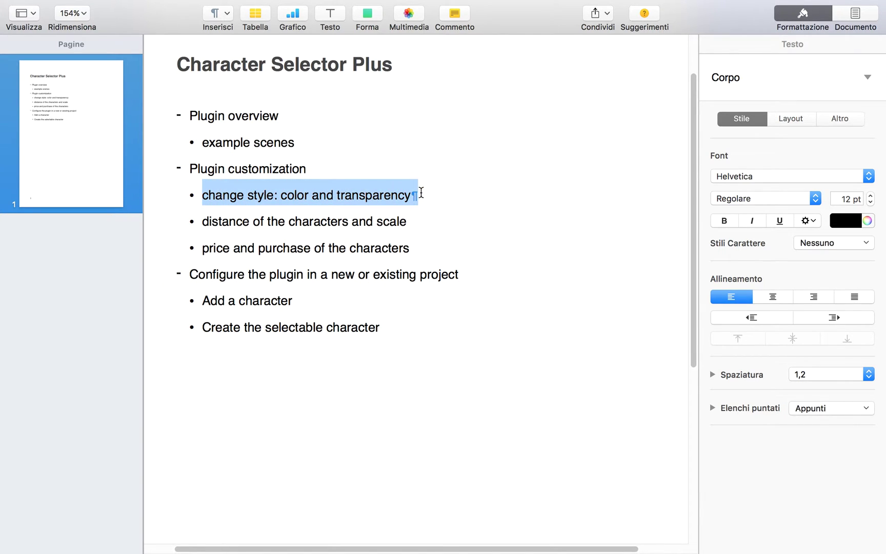
click(281, 194)
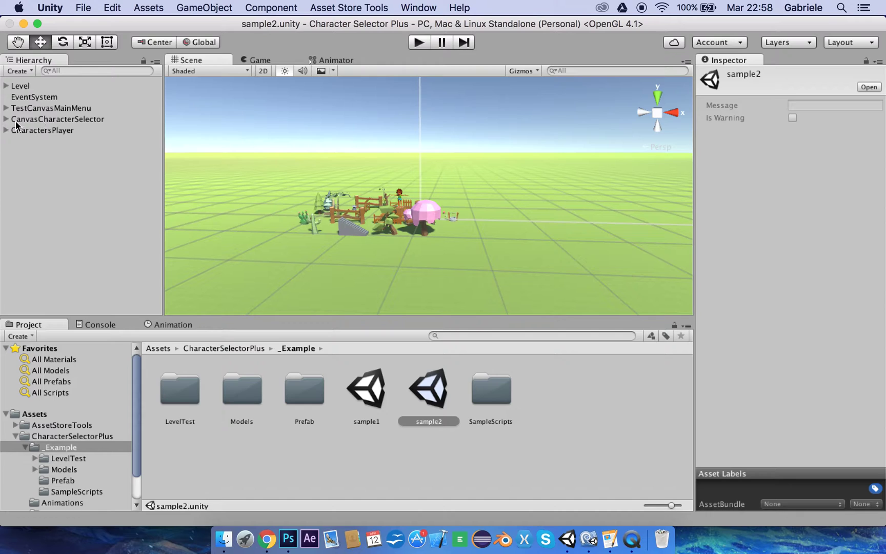
Select CanvasCharacterSelector's Panel, play in Game view, and open the character selector.
click(81, 120)
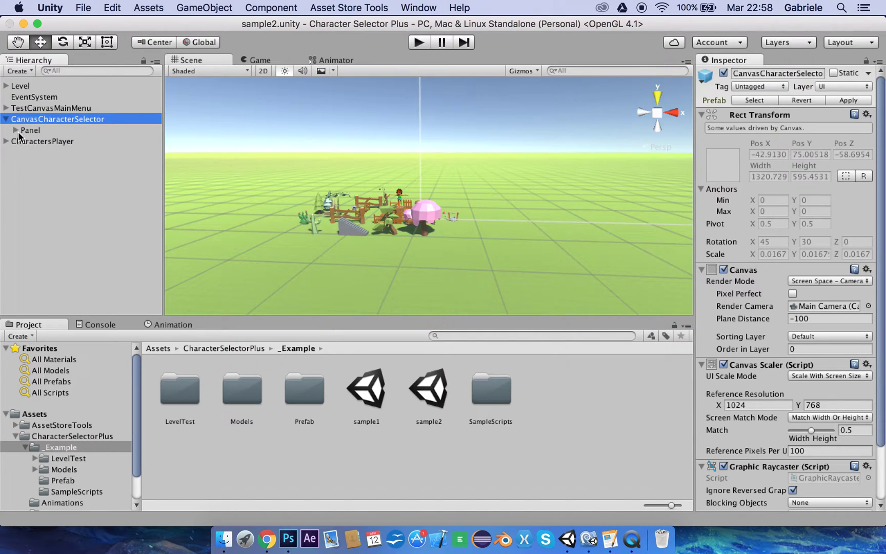
click(32, 130)
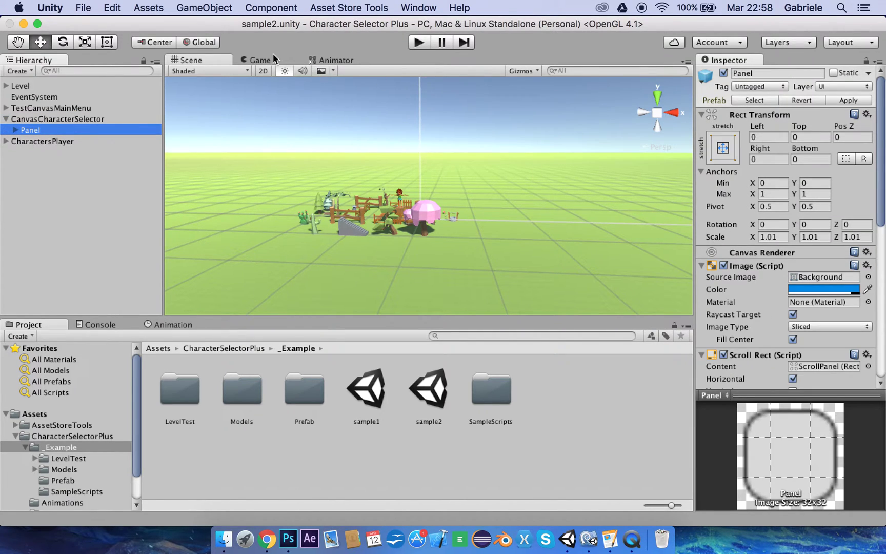
click(264, 59)
click(418, 43)
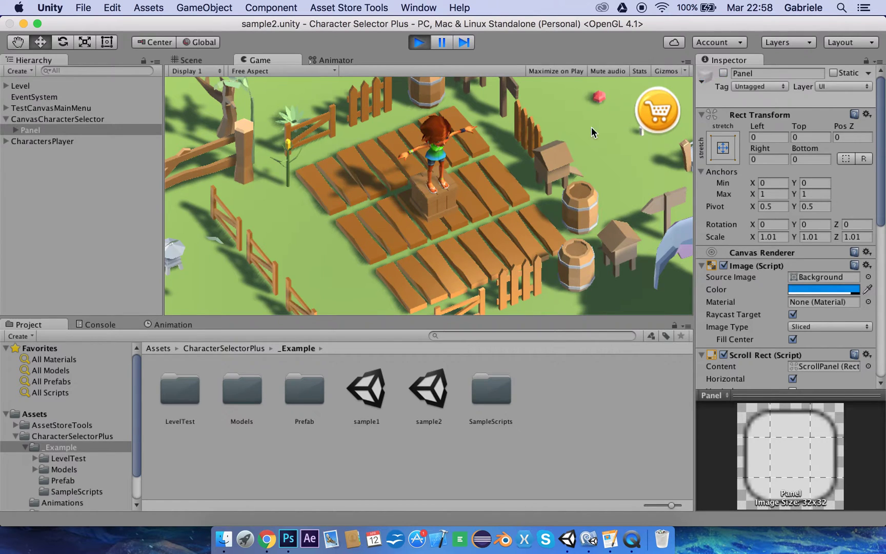
click(657, 113)
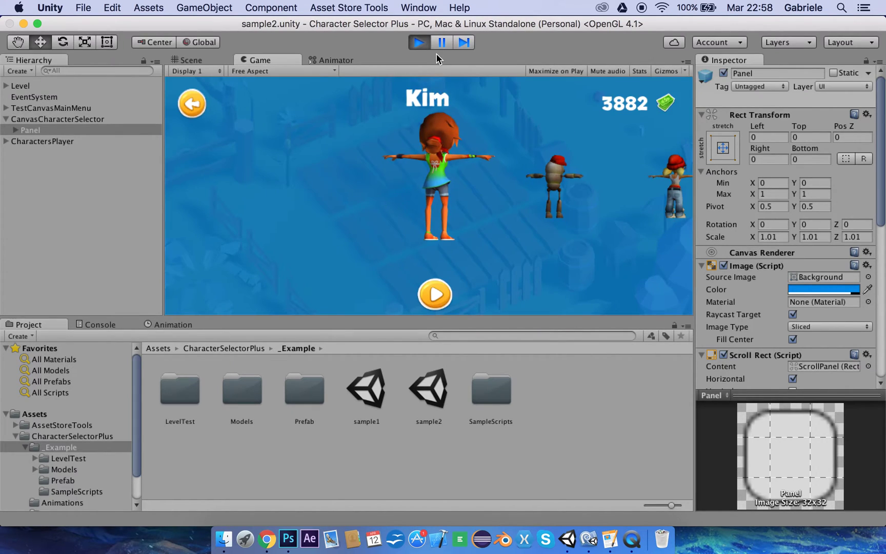
Adjust the Panel's Image Color through purple and opaque green to blue.
click(821, 288)
drag(726, 169, 721, 125)
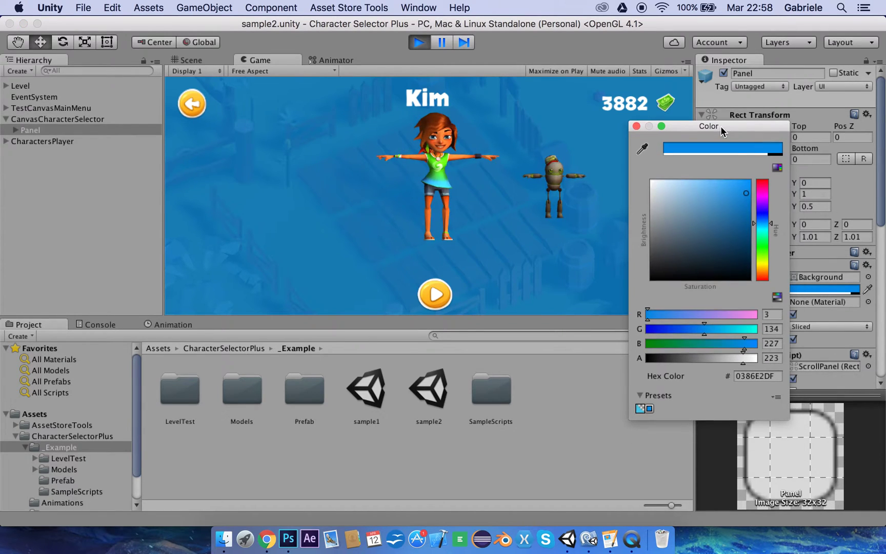
drag(732, 210, 707, 218)
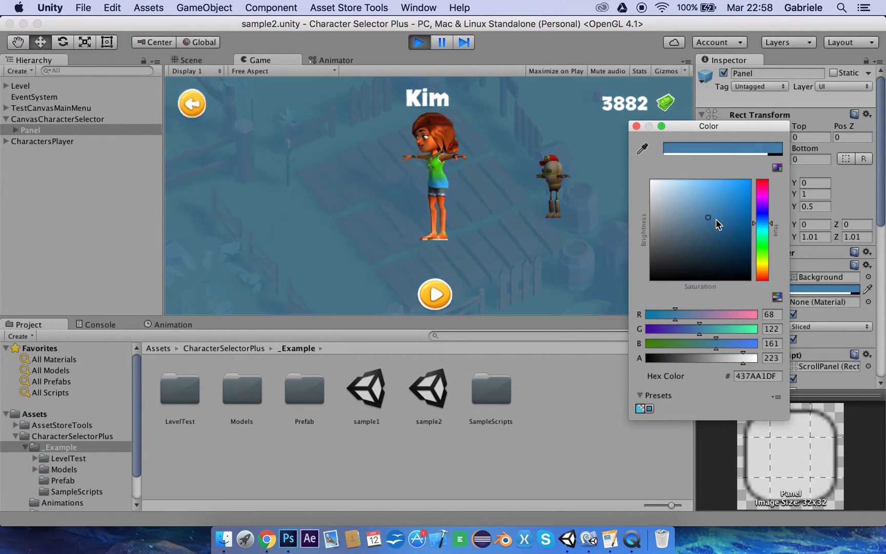
mouse_move(760, 227)
mouse_down()
mouse_move(762, 215)
mouse_move(755, 248)
mouse_up()
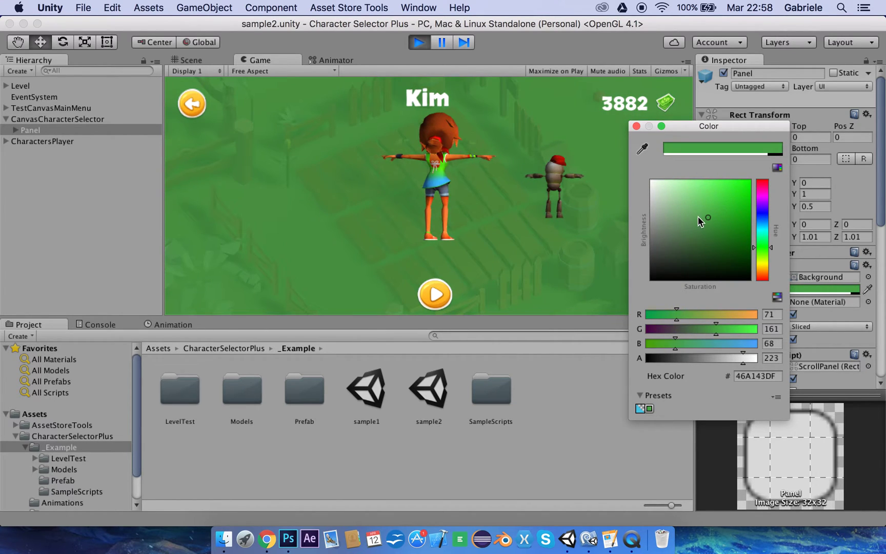
drag(712, 214, 721, 204)
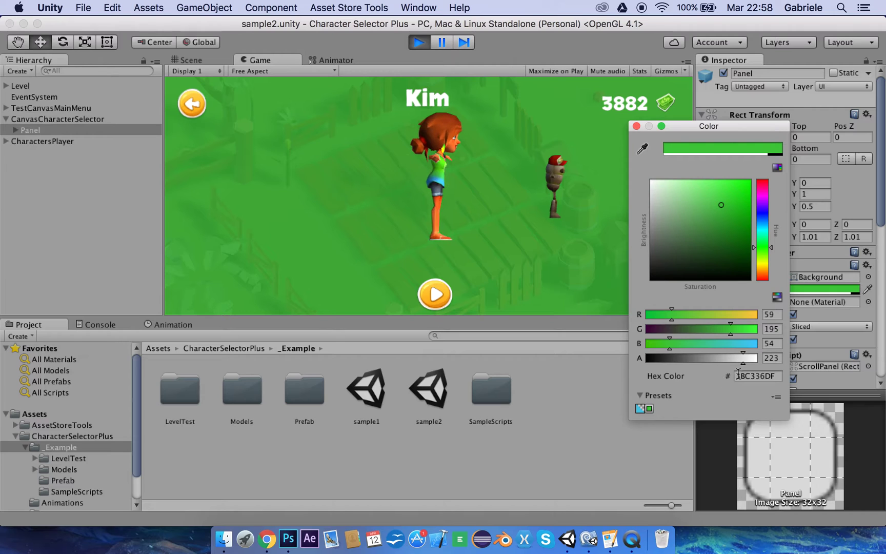
mouse_move(744, 358)
mouse_down()
mouse_move(758, 359)
mouse_move(688, 361)
mouse_move(757, 341)
mouse_up()
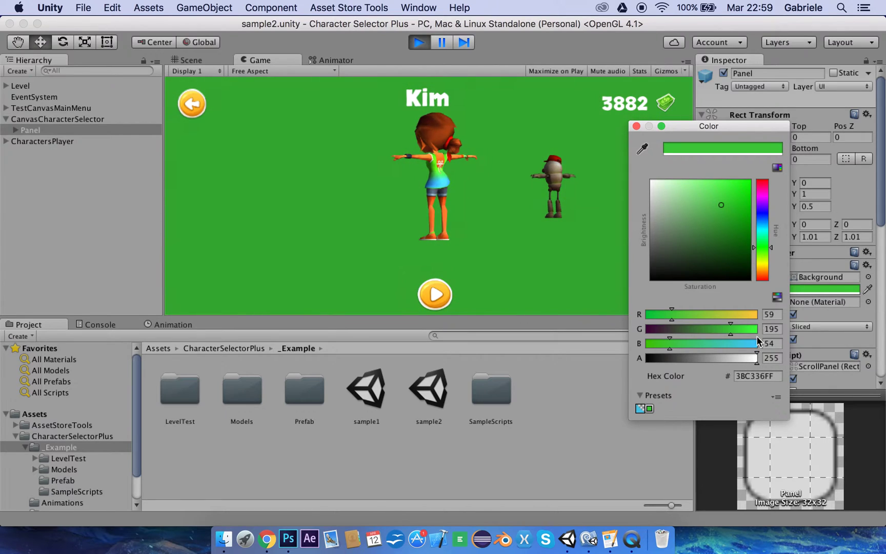
drag(762, 259, 770, 239)
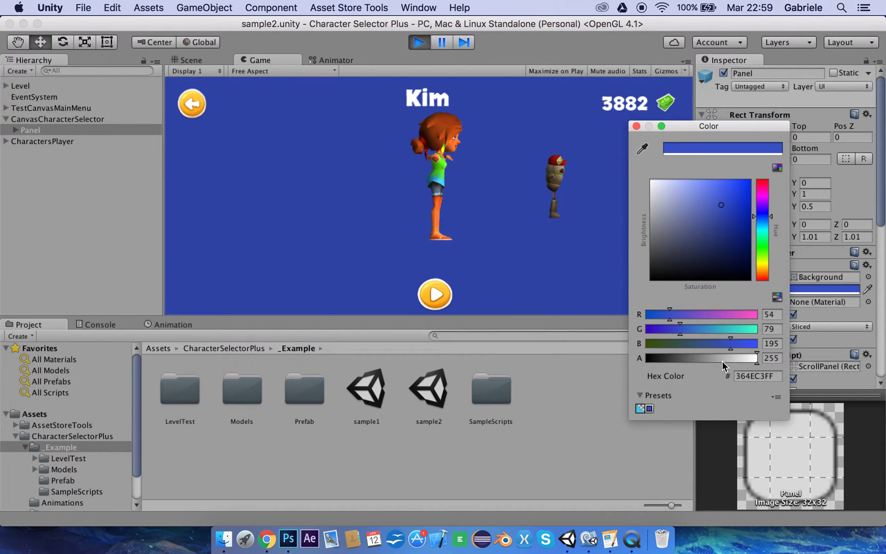
Make the blue background semi-transparent, then highlight the distance-and-scale item in Pages.
click(722, 358)
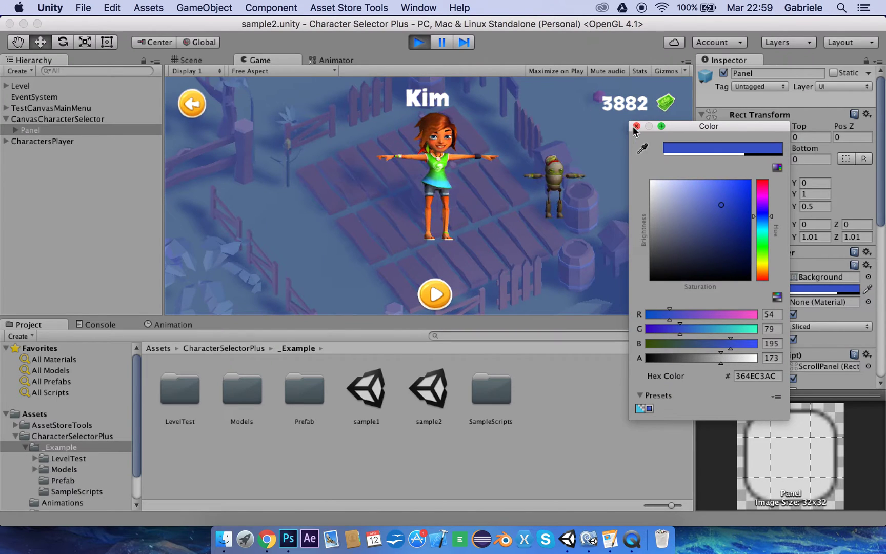
click(635, 126)
key(super+Tab)
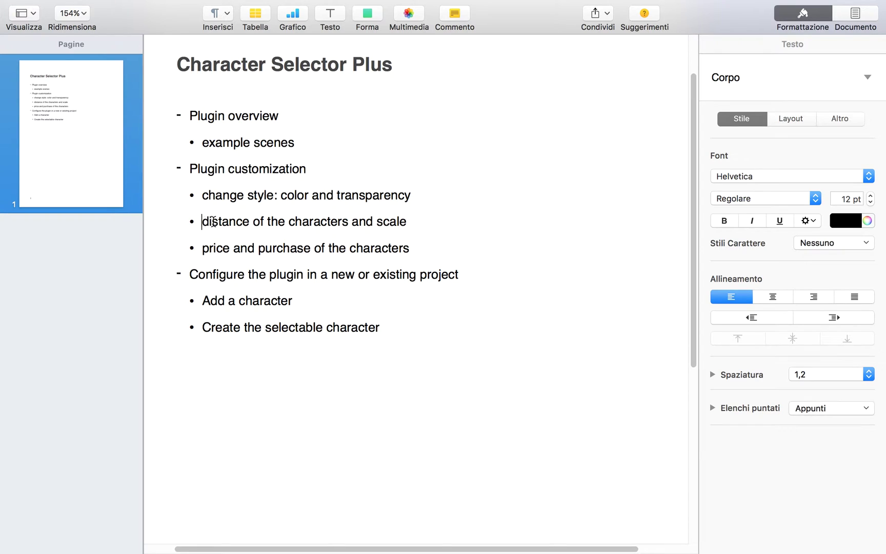
drag(202, 222, 405, 222)
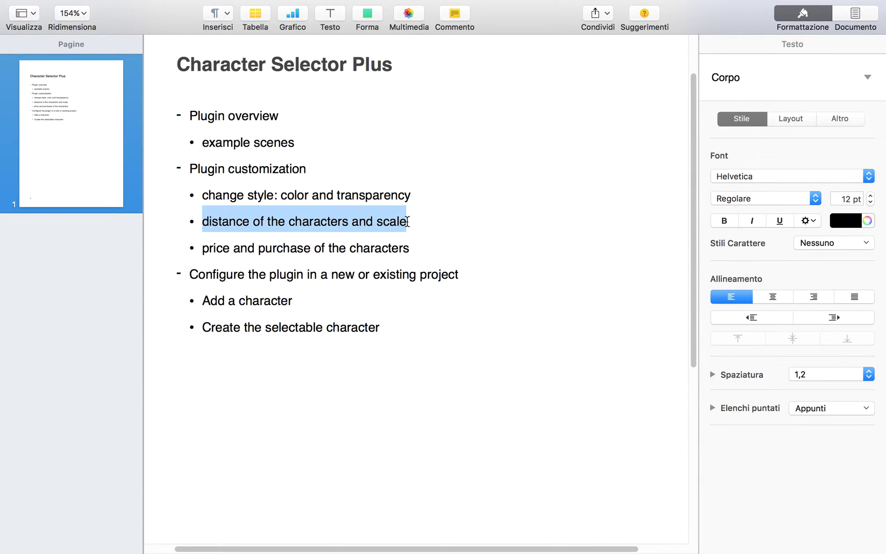
key(super+Tab)
scroll(776, 283, down, 5)
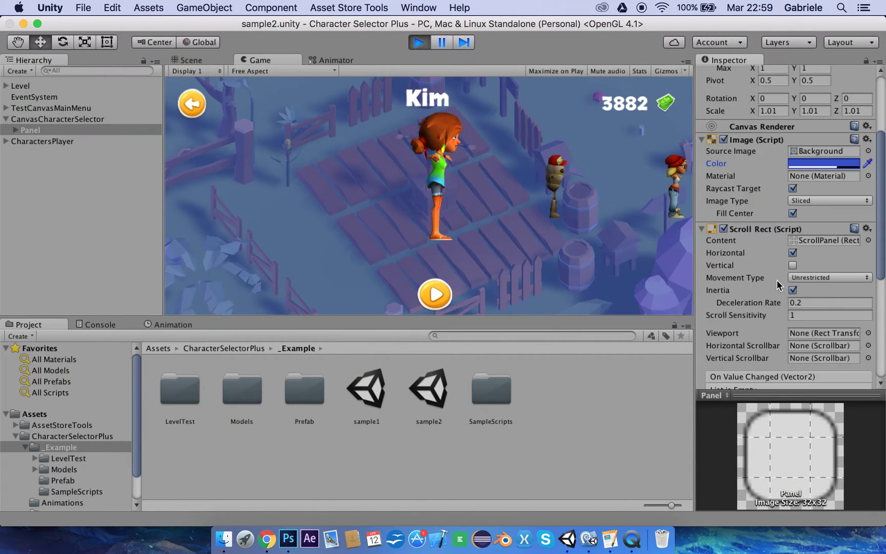
scroll(775, 279, down, 4)
scroll(775, 279, down, 1)
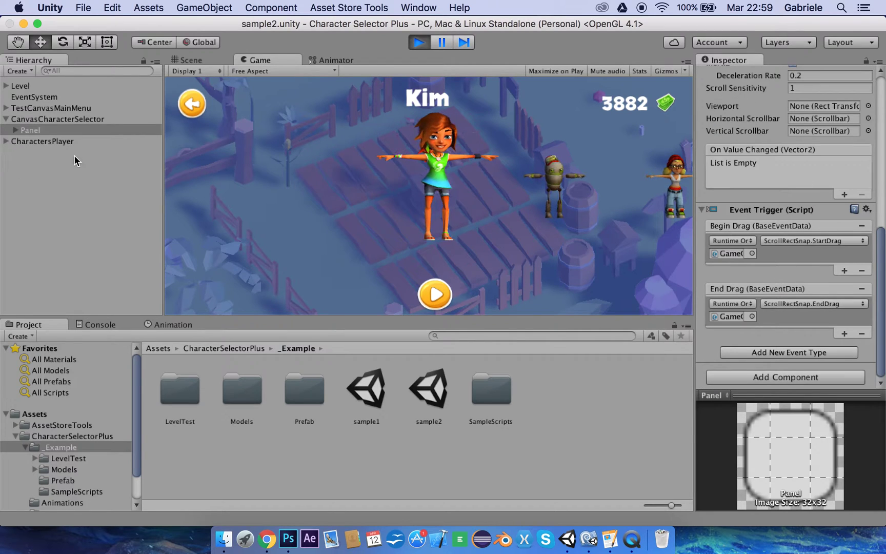
Select GameController, stop the game, and edit its Bttn Distance and Object Scale fields.
click(19, 130)
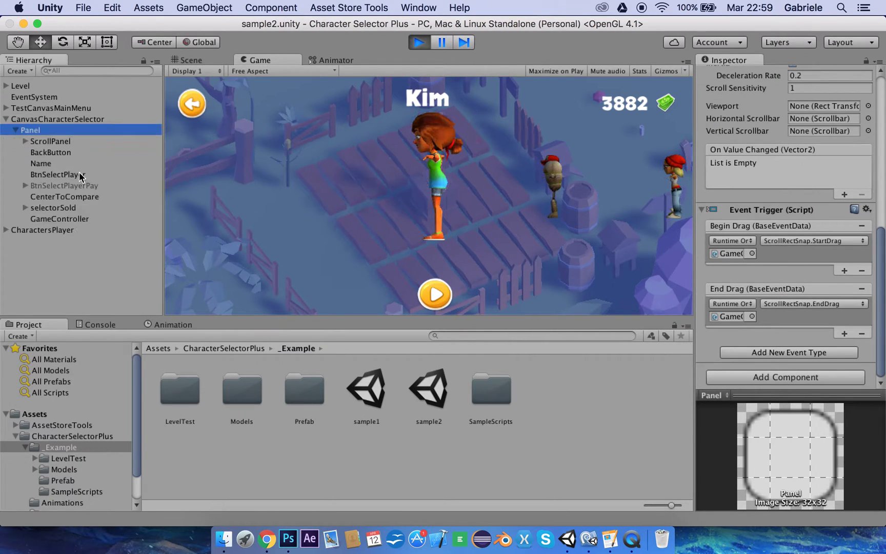
click(67, 218)
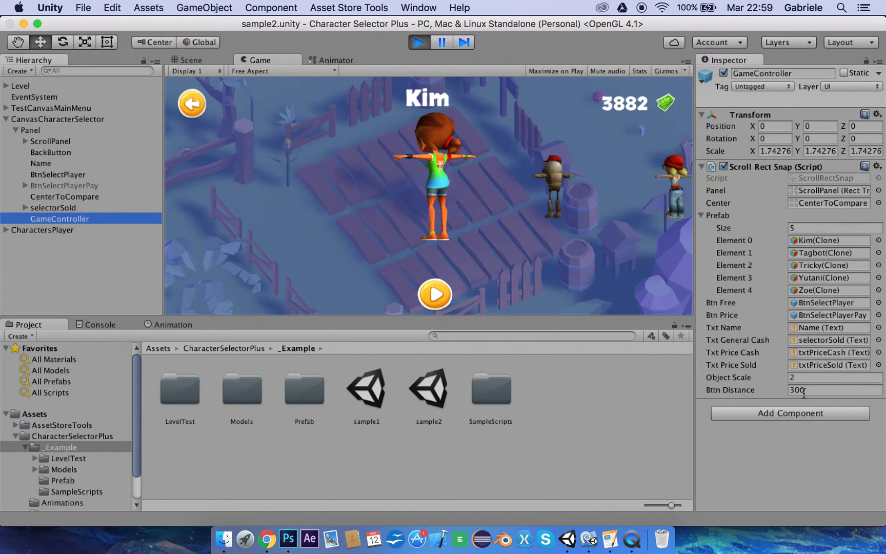
key(super+p)
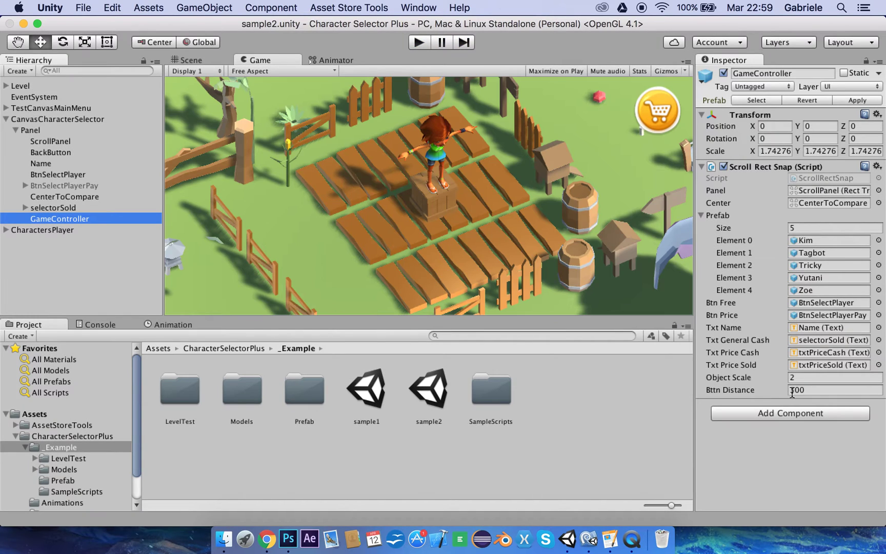
click(840, 389)
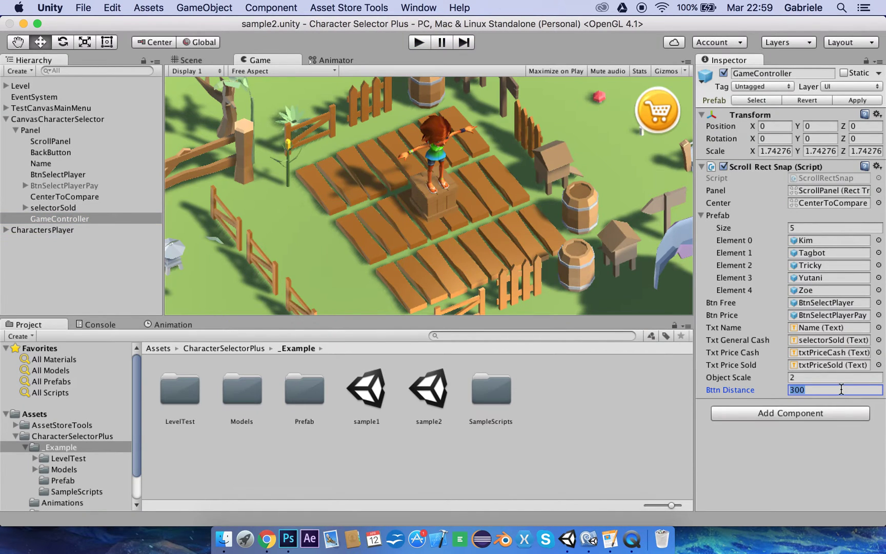
text(600)
click(801, 378)
text(4)
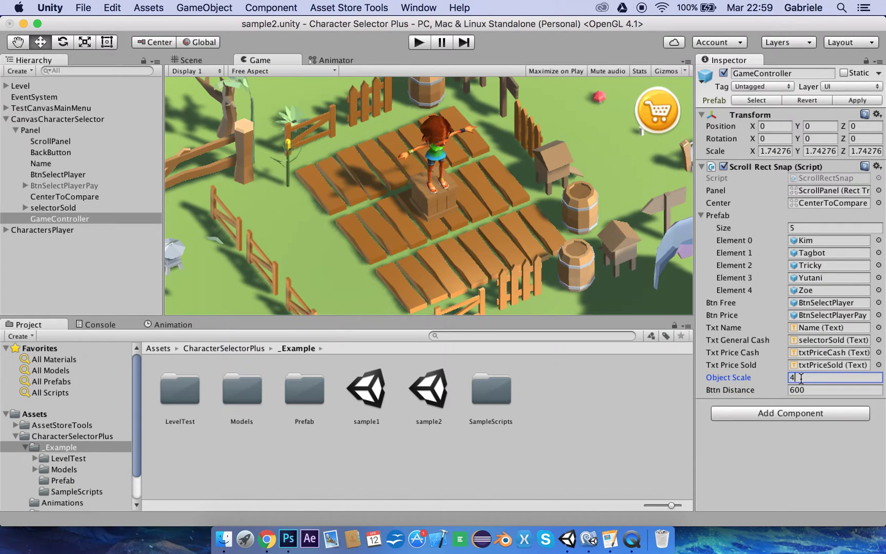
Preview the carousel in Play mode with the new spacing and scale.
click(420, 42)
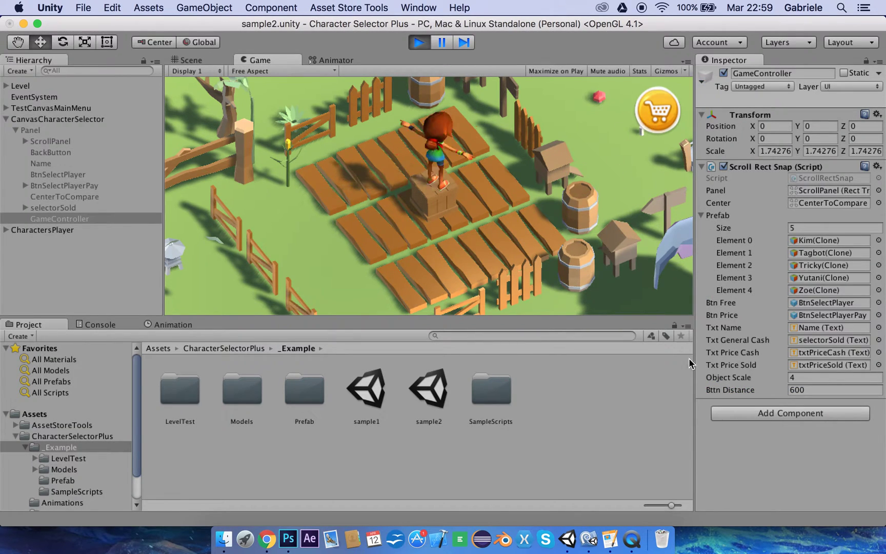
click(648, 108)
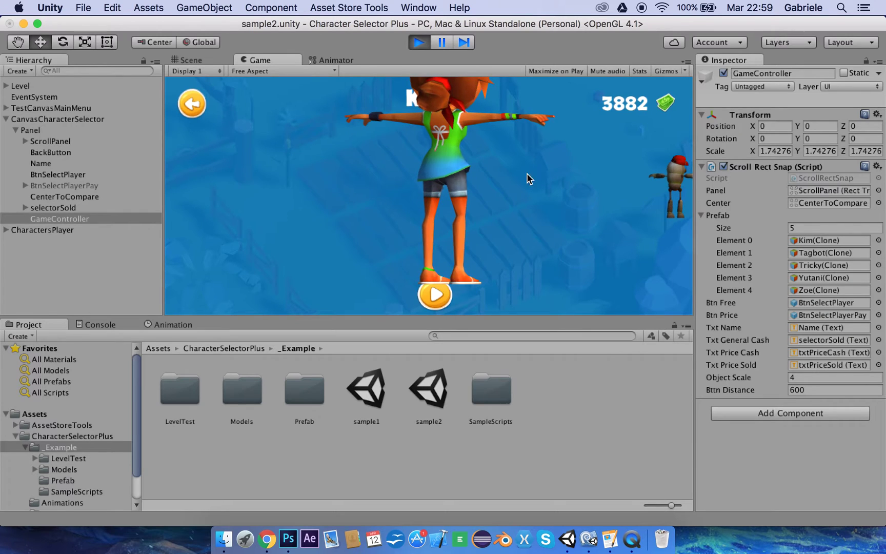
mouse_move(464, 188)
mouse_down()
mouse_move(561, 199)
mouse_move(426, 198)
mouse_up()
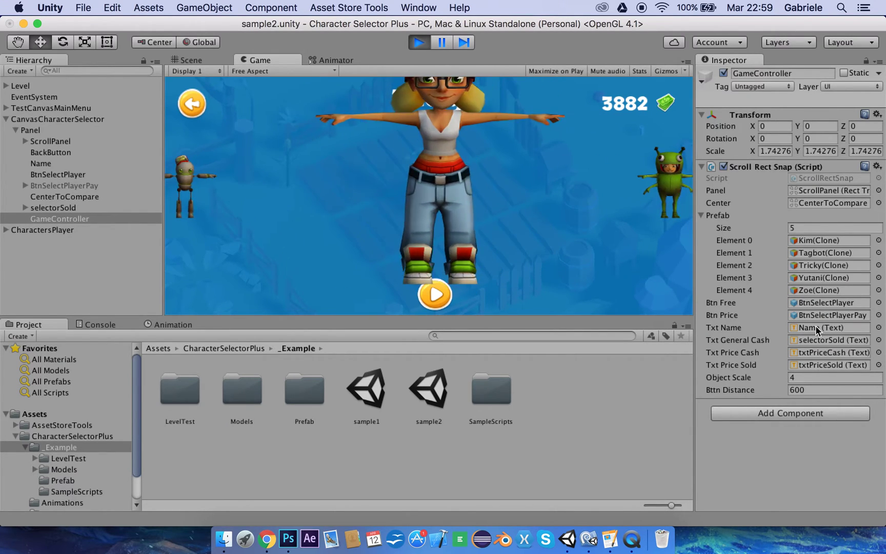
click(418, 43)
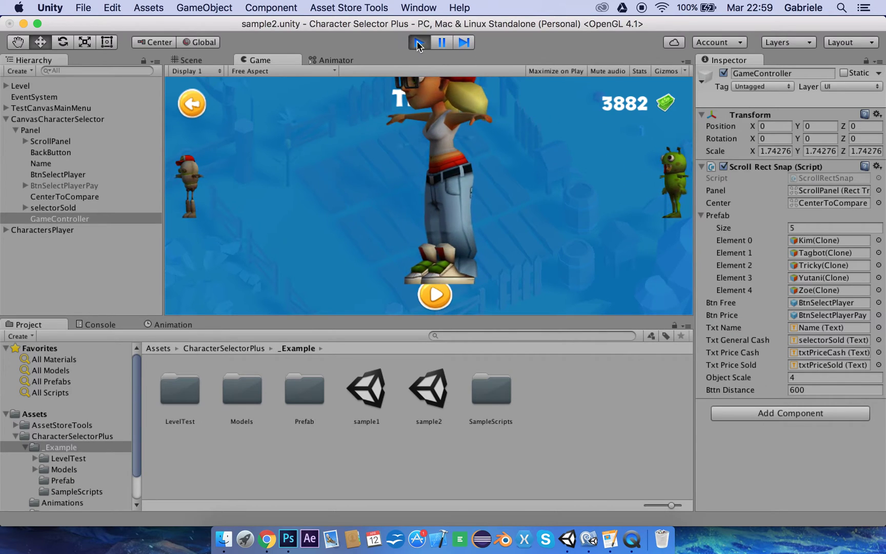
Re-enter Object Scale 2 and Bttn Distance 300 in Scroll Rect Snap.
click(811, 378)
text(2)
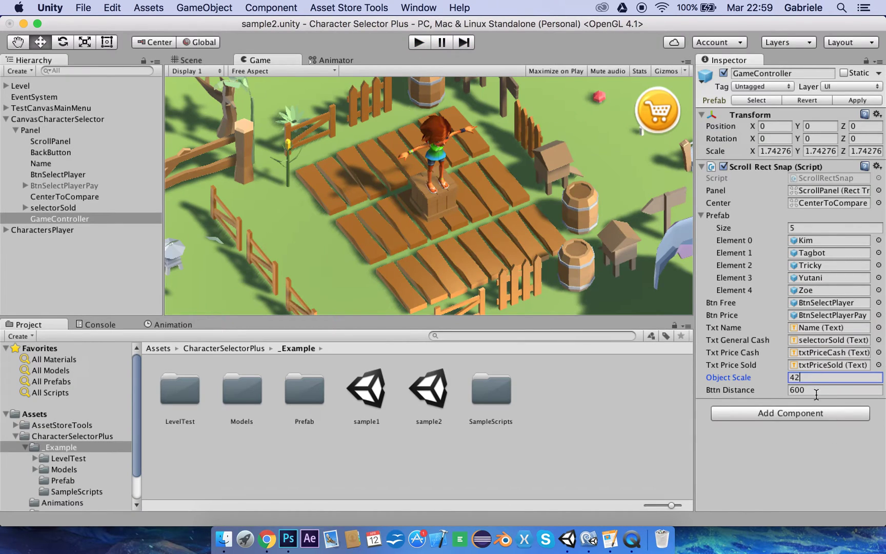
click(811, 390)
text(300)
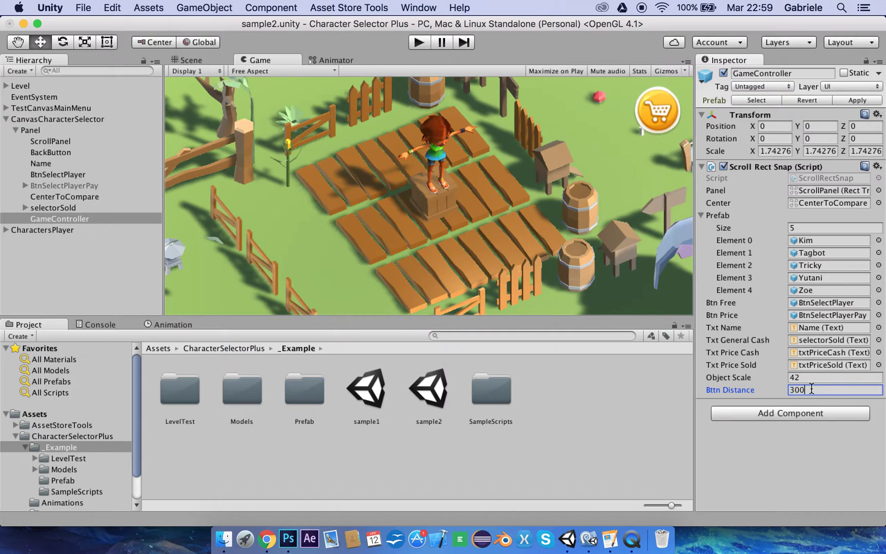
click(811, 376)
text(2)
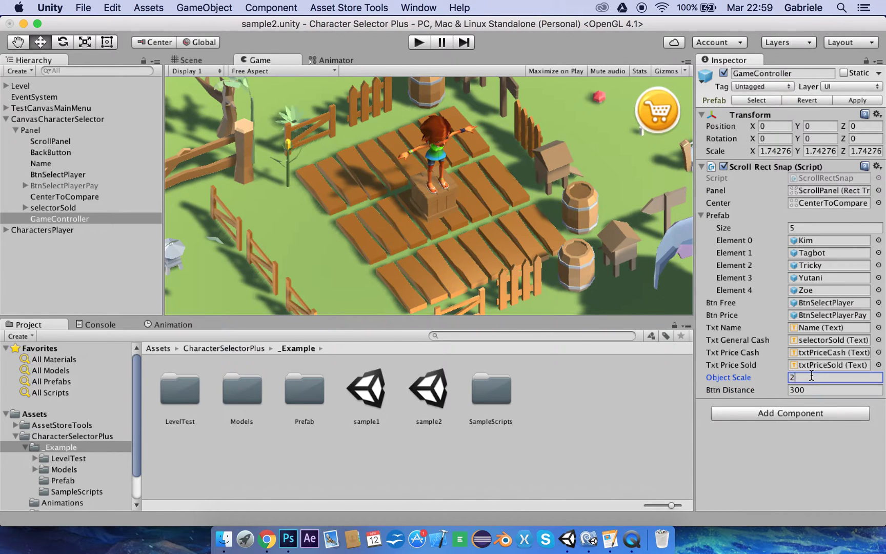
In the Pages outline, move the highlight from distance-and-scale to the price item.
key(ctrl+Right)
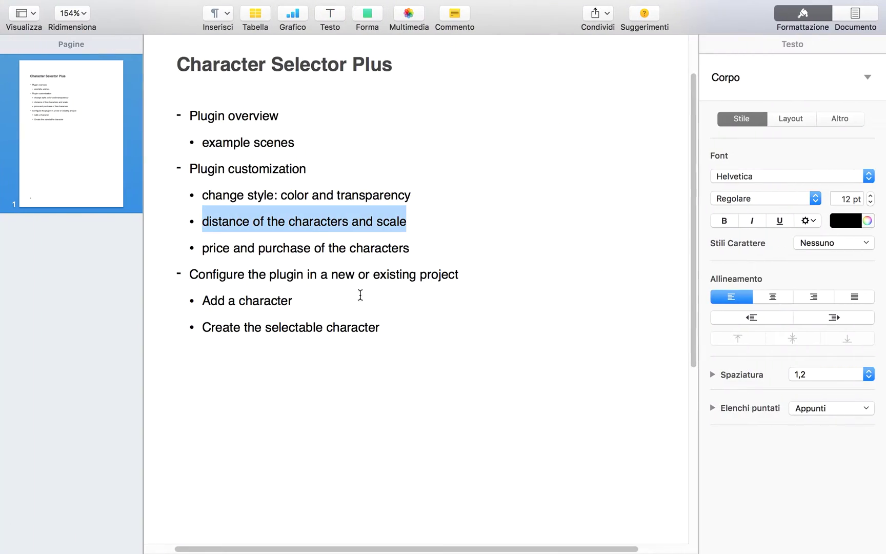
click(312, 232)
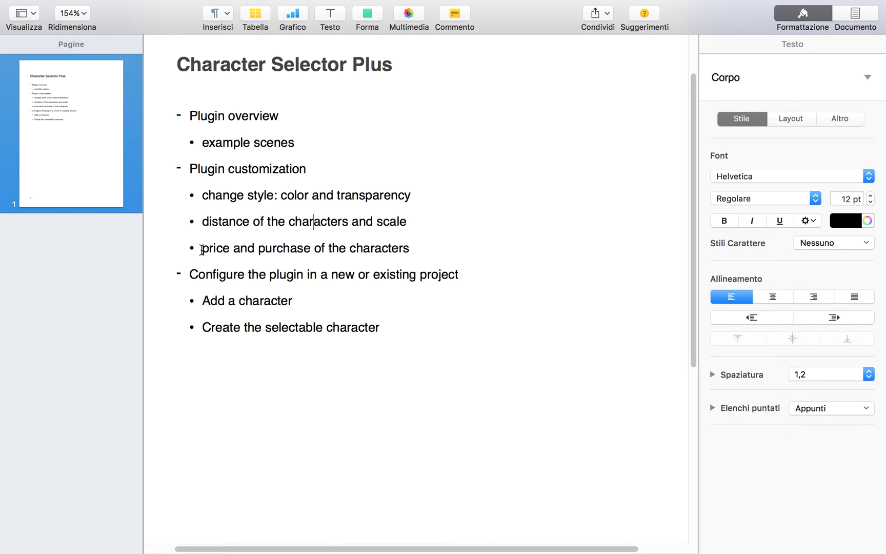
mouse_move(201, 248)
mouse_down()
mouse_move(419, 251)
mouse_move(406, 248)
mouse_up()
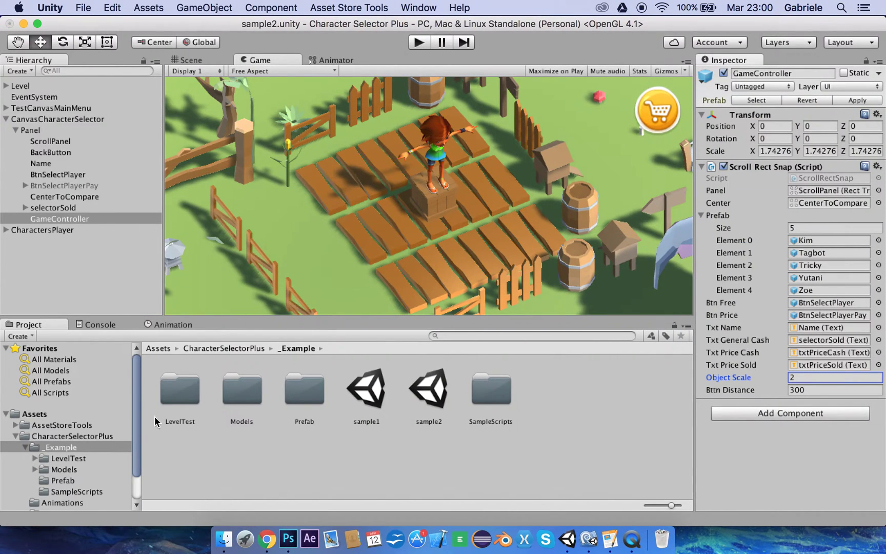
Locate the Kim prefab from GameController's list and inspect its name, Kim.
click(42, 220)
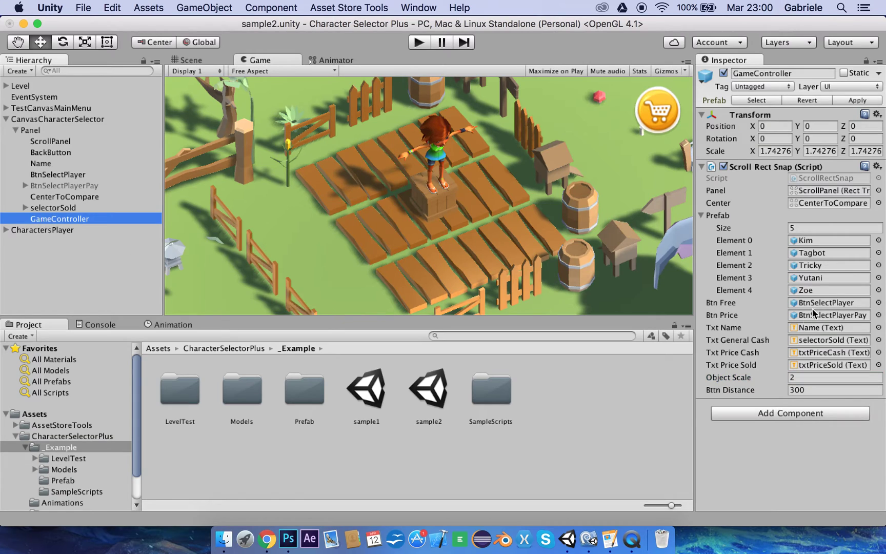
click(806, 241)
click(443, 400)
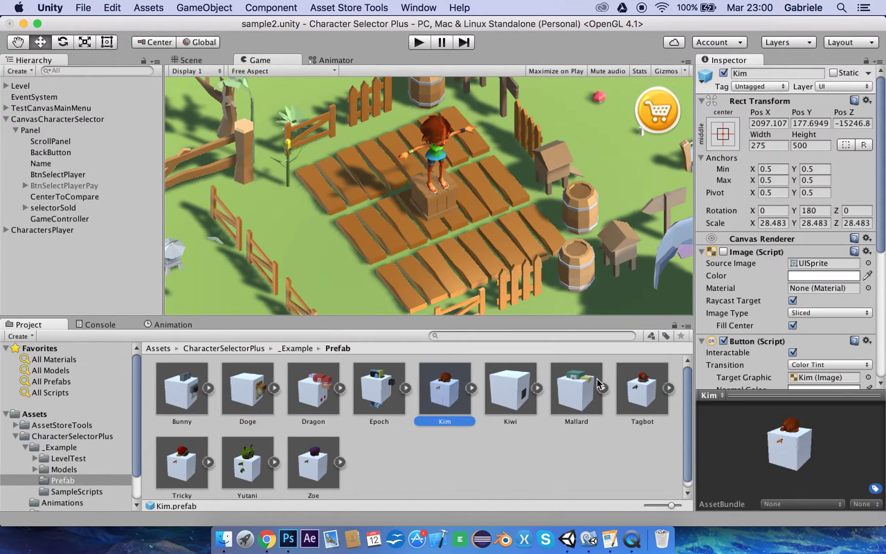
scroll(795, 310, down, 10)
scroll(743, 307, down, 4)
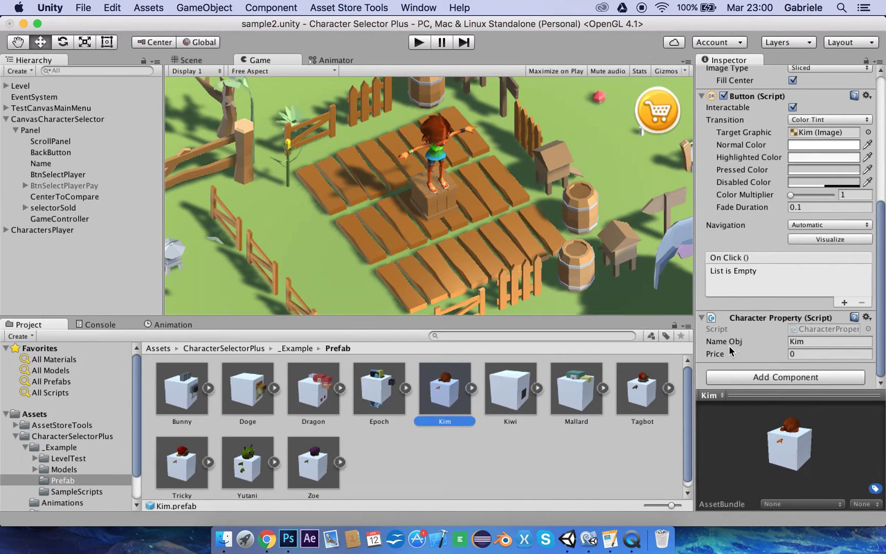
click(808, 341)
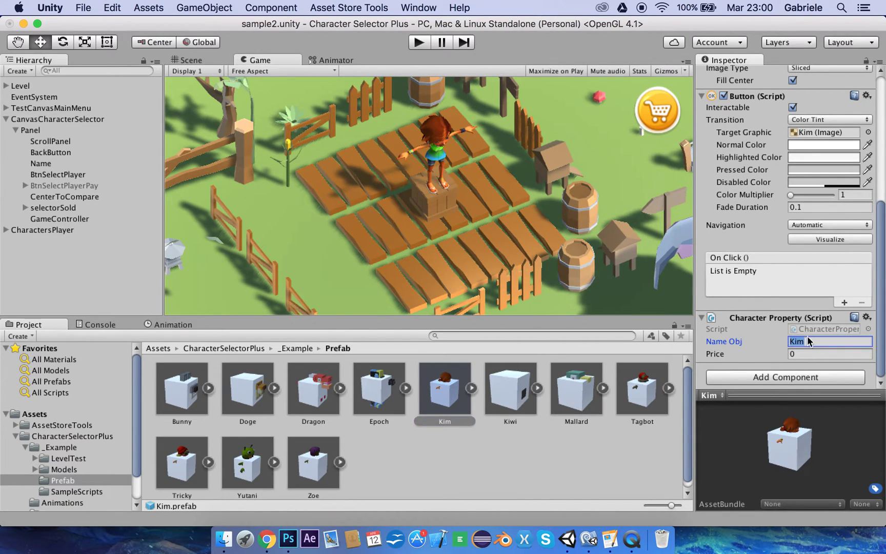
Preview the carousel in Play mode, browsing to Tagbot and Tricky, then stop.
click(421, 42)
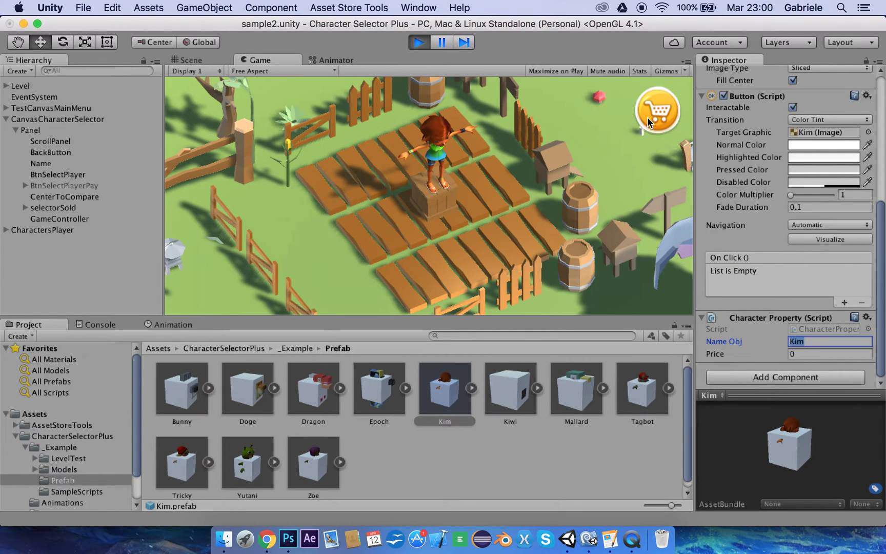
click(650, 111)
drag(603, 184, 408, 118)
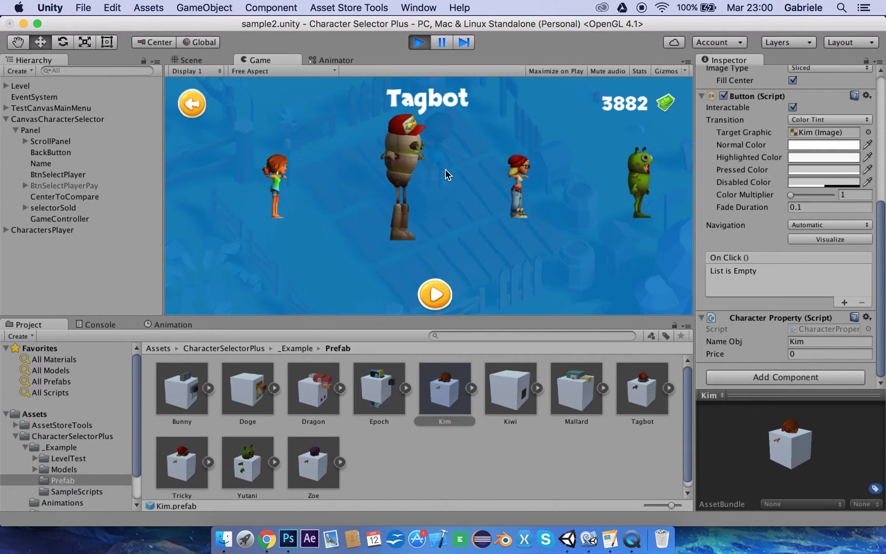
drag(445, 169, 388, 166)
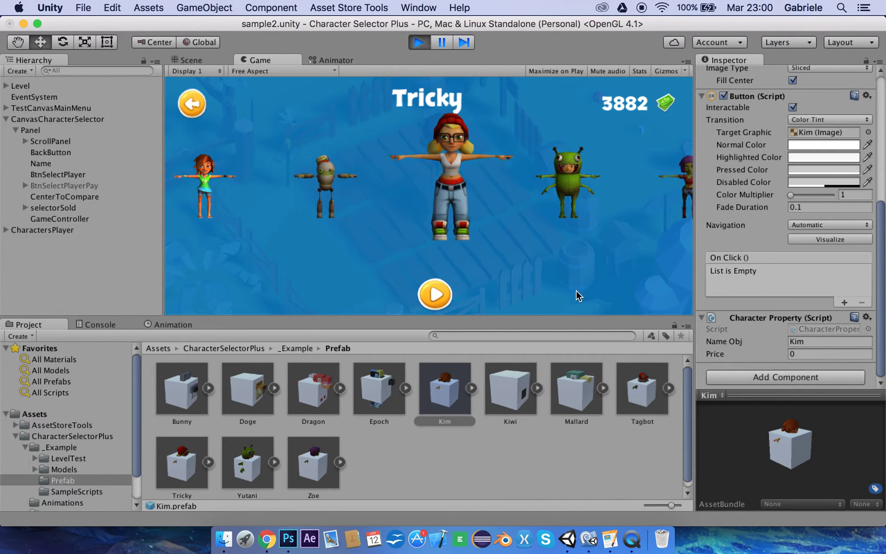
click(419, 42)
Set Kim's price to 0.9 and check it on the in-game selection screen.
click(804, 356)
text(.9)
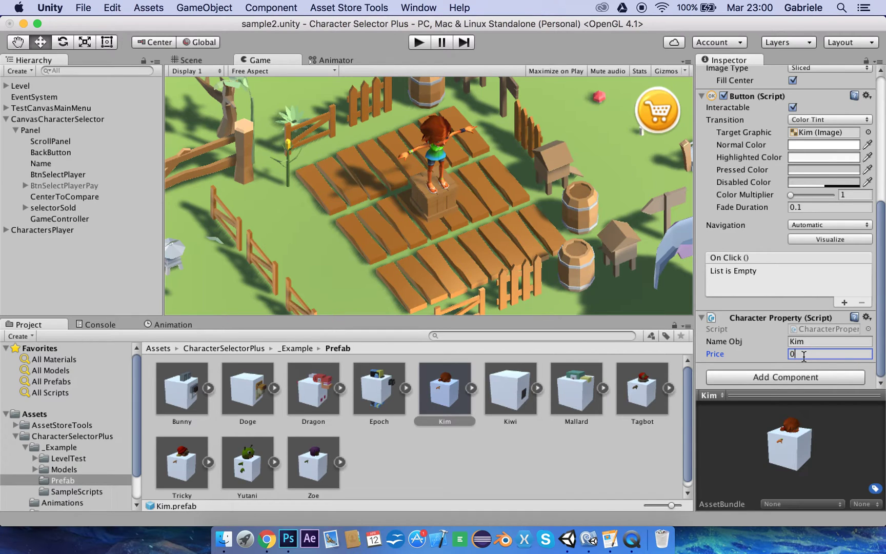
click(421, 42)
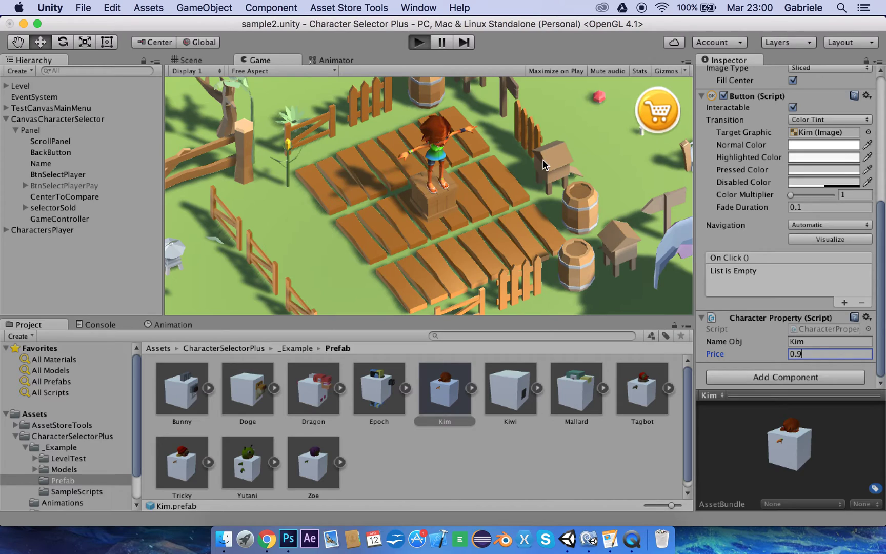
click(652, 123)
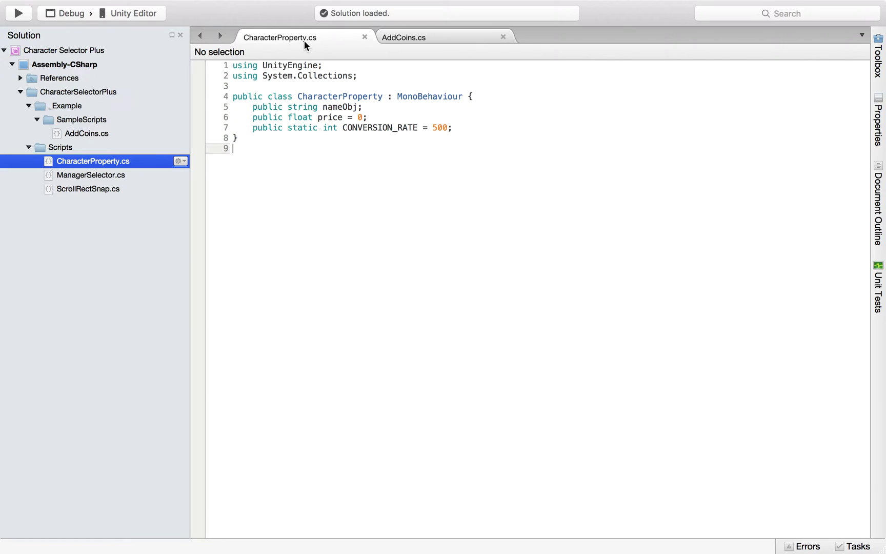
Highlight CONVERSION_RATE 500 in MonoDevelop, then return to Unity and stop the game.
drag(252, 128, 456, 127)
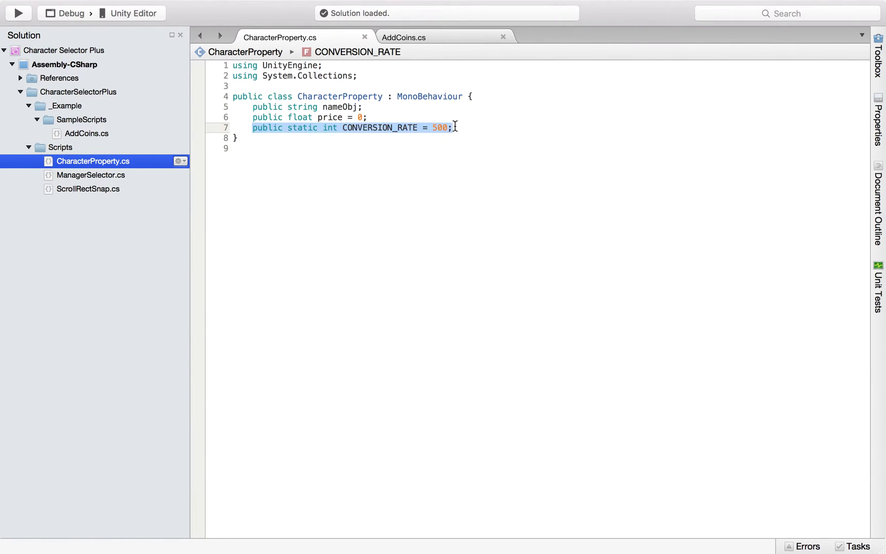
key(super+Tab)
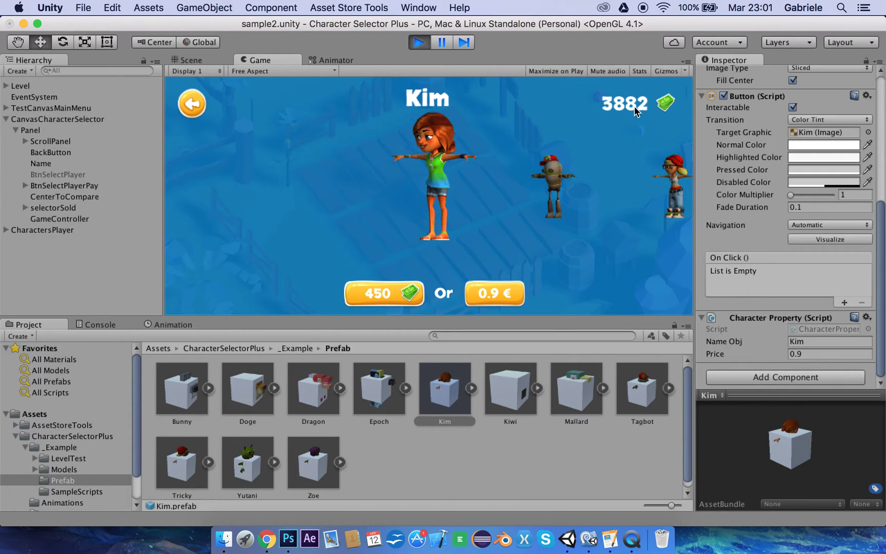
click(425, 47)
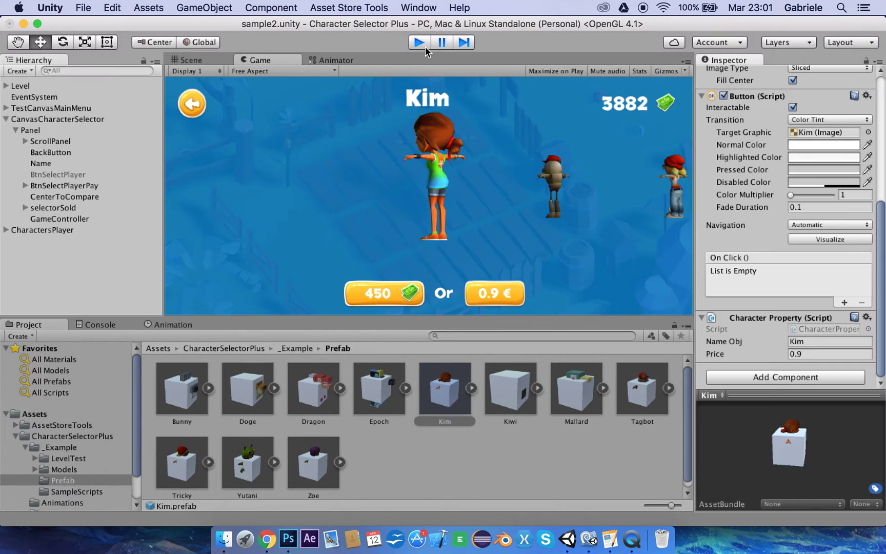
scroll(364, 281, down, 1)
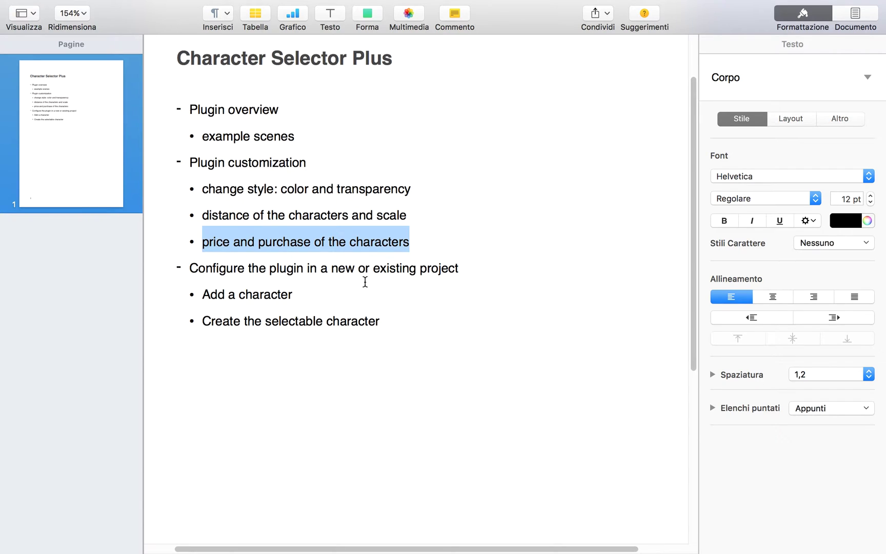
scroll(310, 197, down, 1)
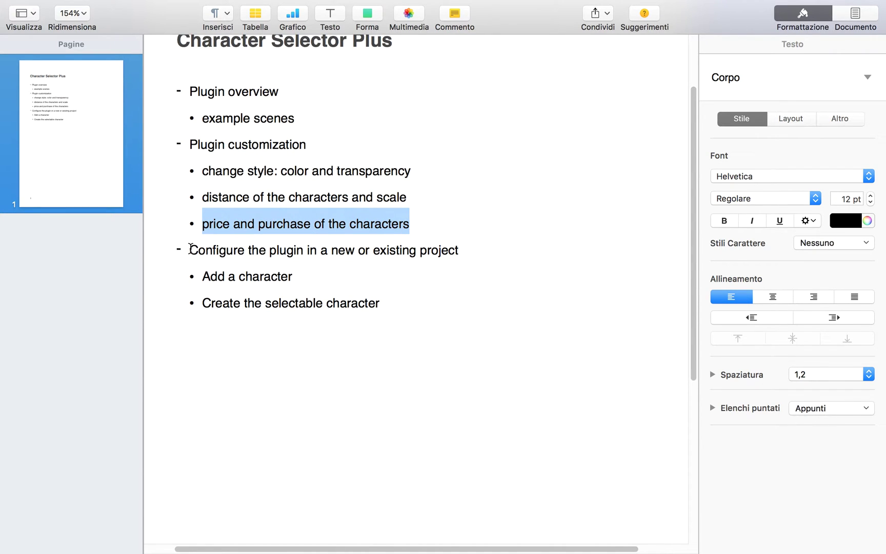
Highlight the 'Configure the plugin in a new or existing project' heading in Pages.
drag(191, 248, 334, 244)
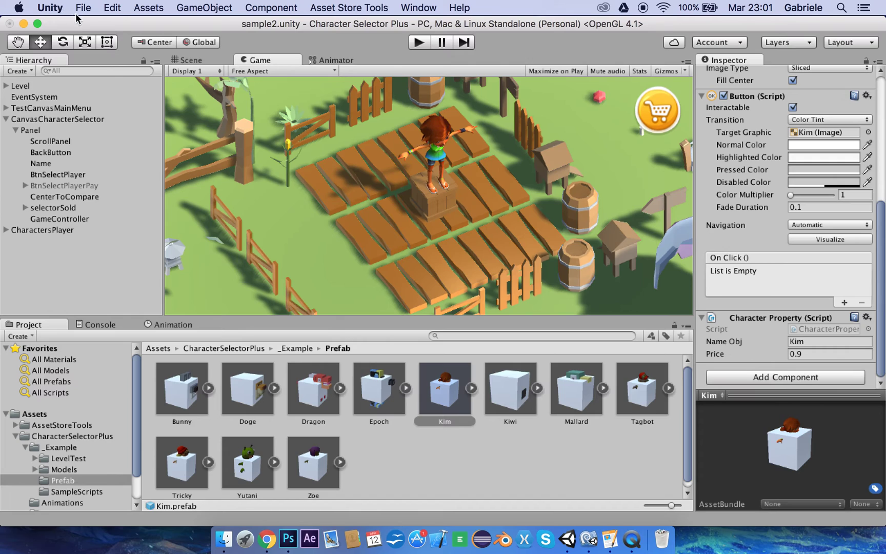
Start an untitled scene without saving, then pick the CharacterSelectorPlus CanvasCharacterSelector prefab.
click(83, 9)
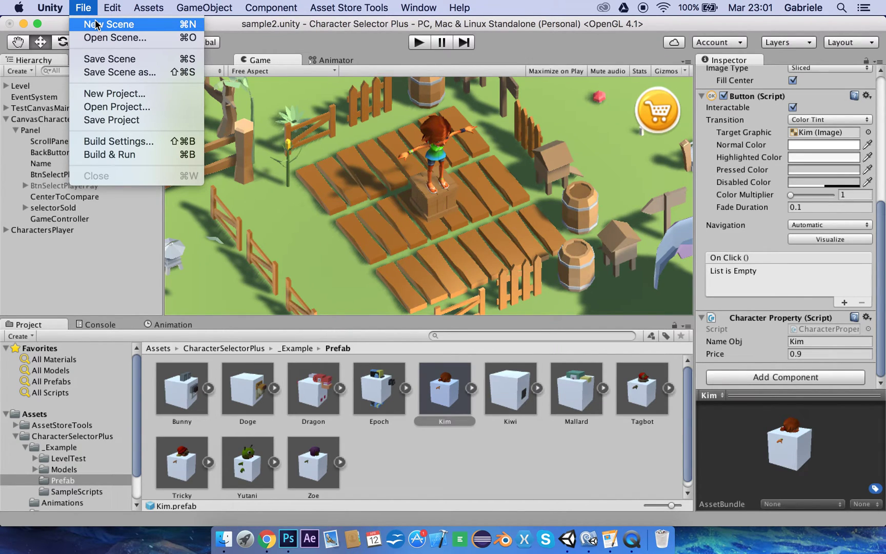
click(96, 25)
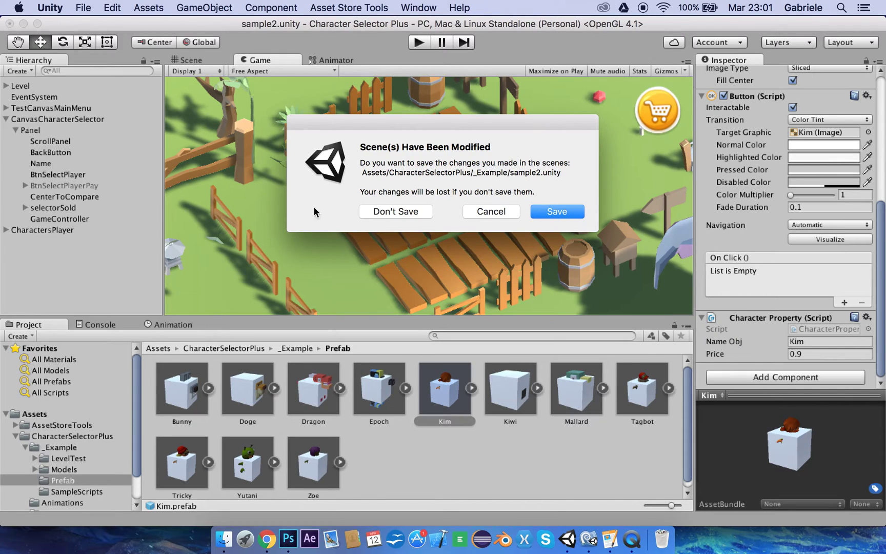
click(370, 212)
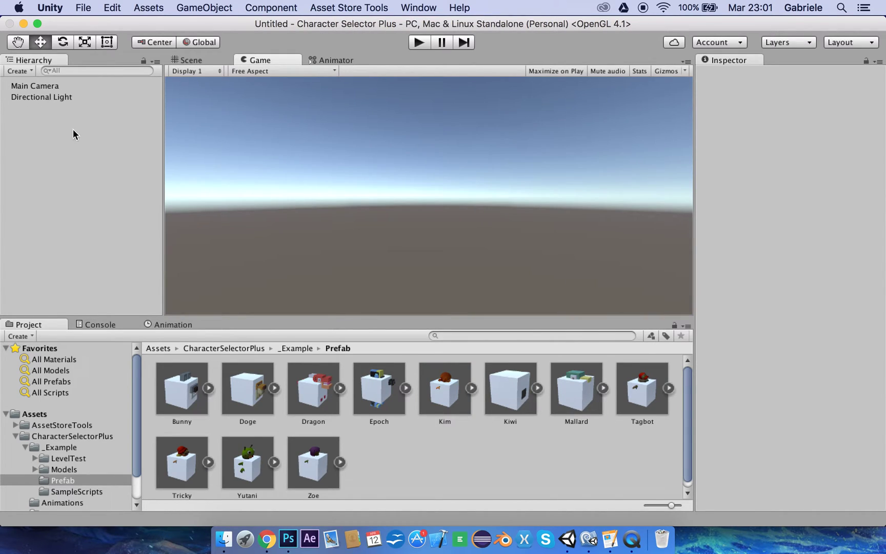
click(63, 435)
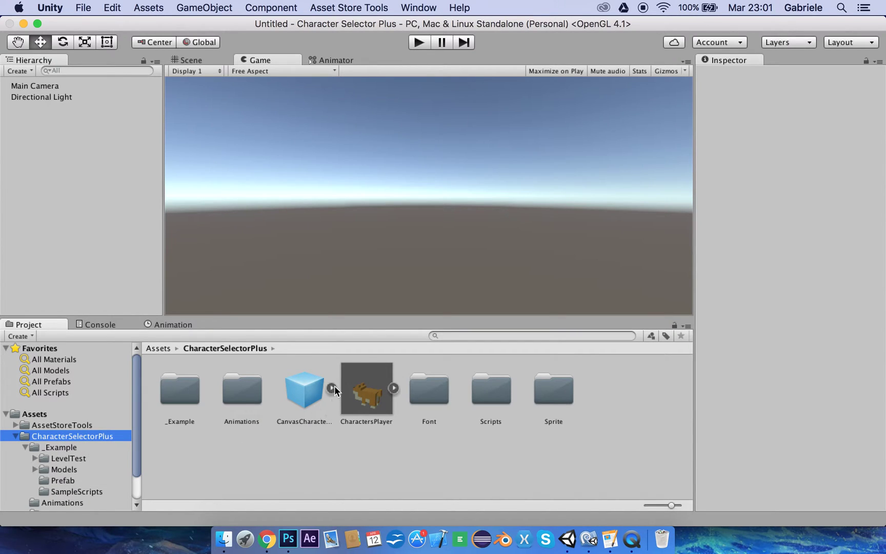
click(307, 402)
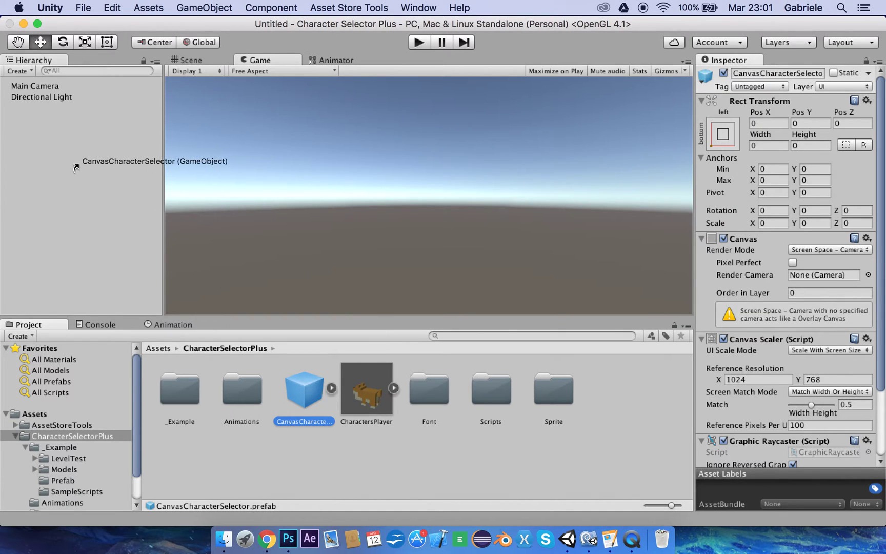
Add CanvasCharacterSelector to the scene, set Main Camera as its render camera, and test-play.
drag(310, 396, 28, 132)
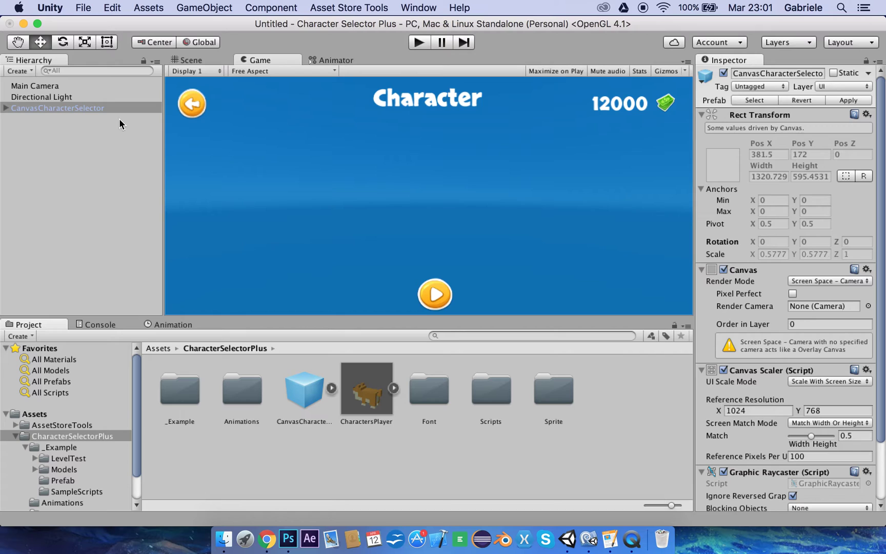
click(36, 87)
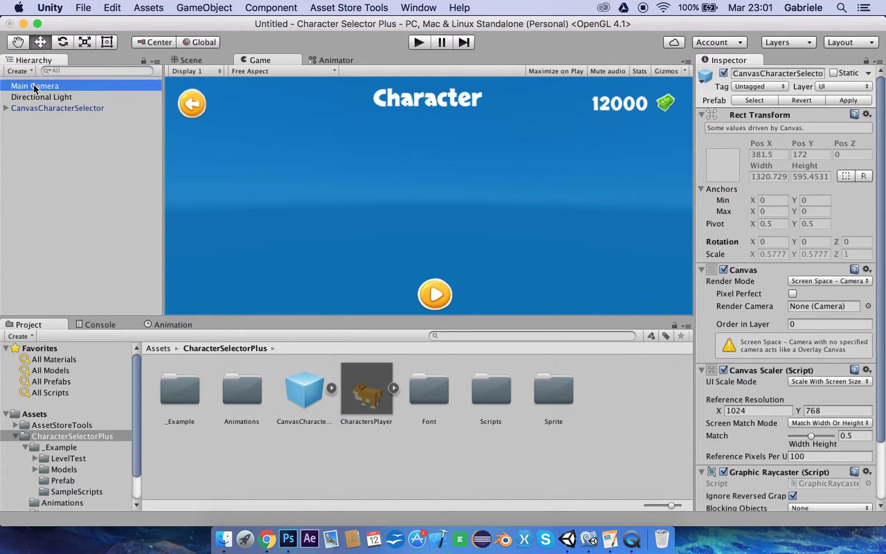
click(96, 109)
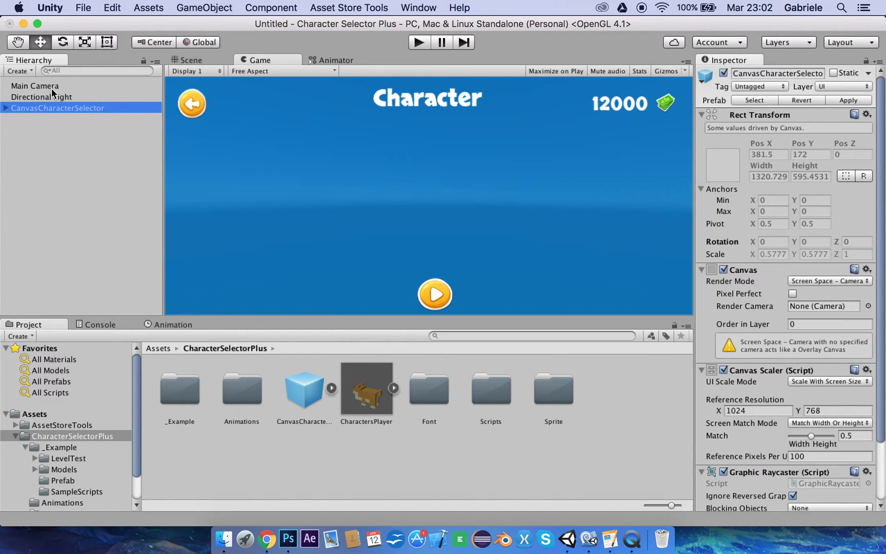
mouse_move(43, 86)
mouse_down()
mouse_move(852, 259)
mouse_move(815, 305)
mouse_up()
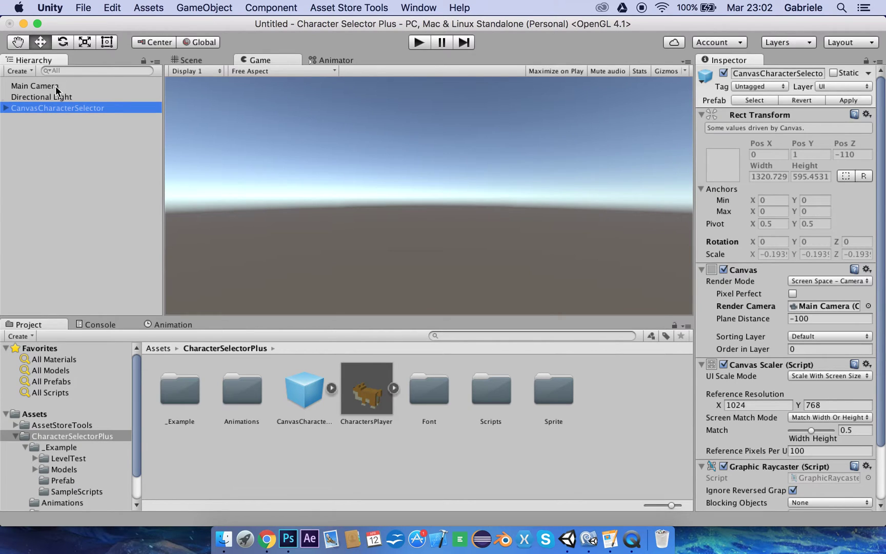
click(418, 41)
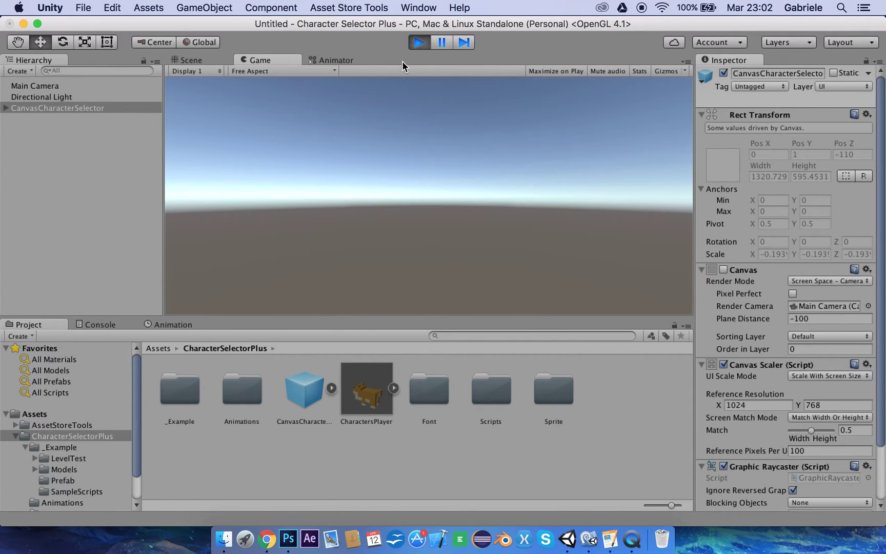
click(418, 42)
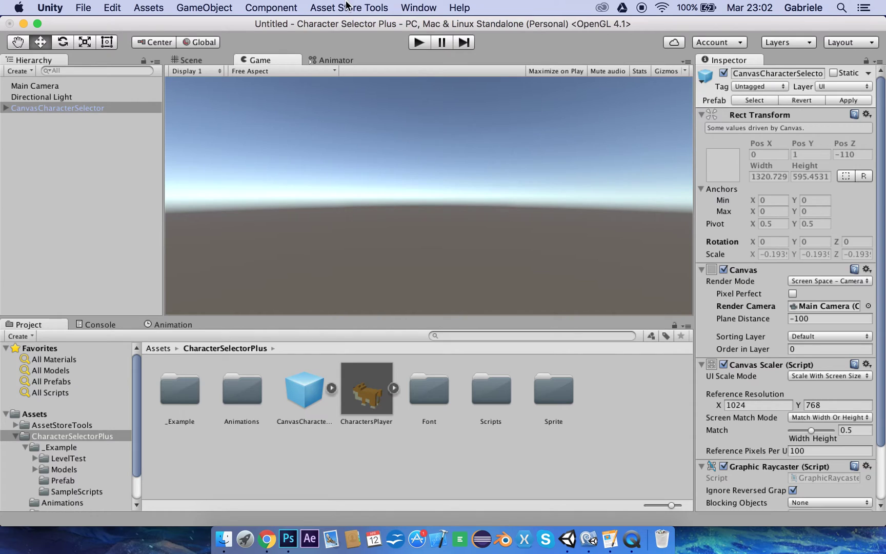
Create a UI Canvas with its EventSystem and select it, keeping the default name.
click(205, 8)
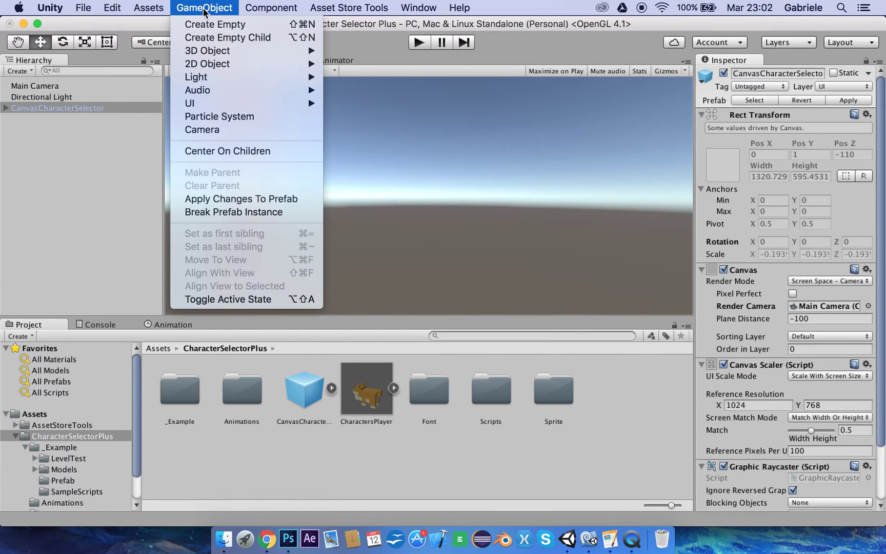
mouse_move(208, 103)
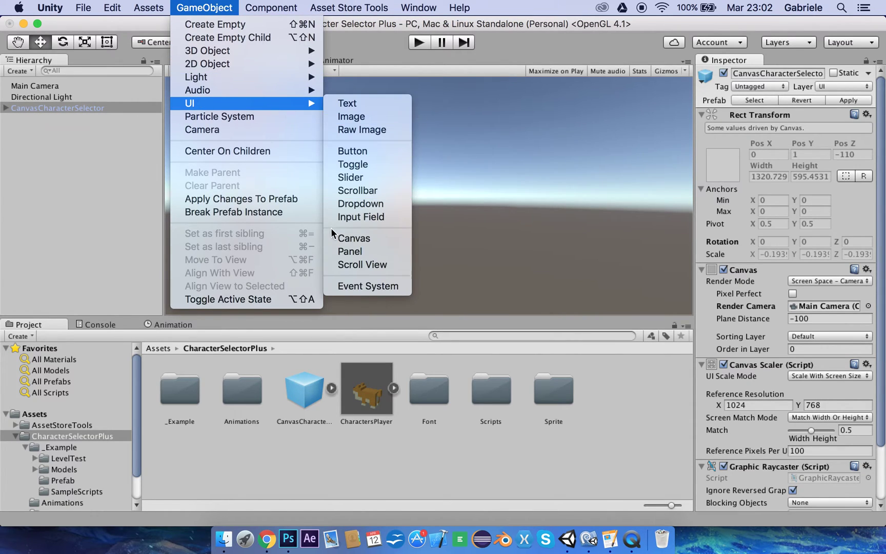
click(349, 239)
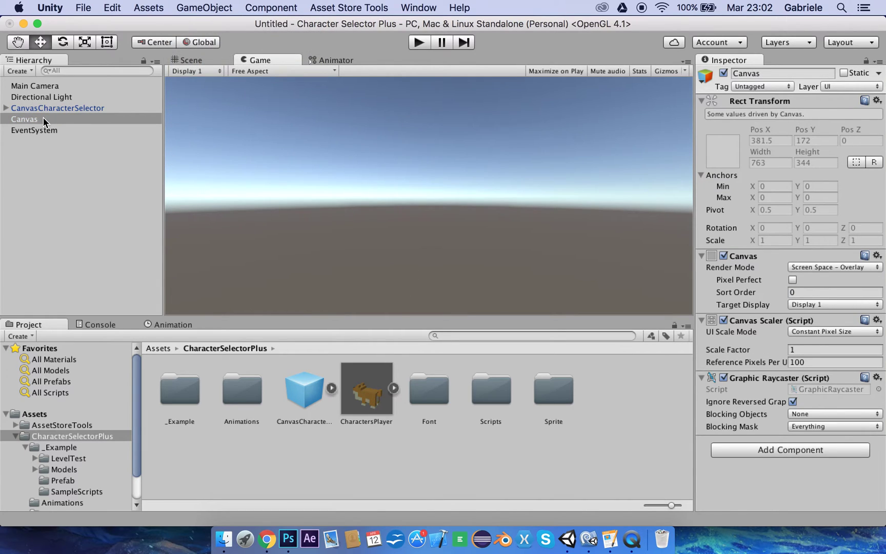
click(42, 122)
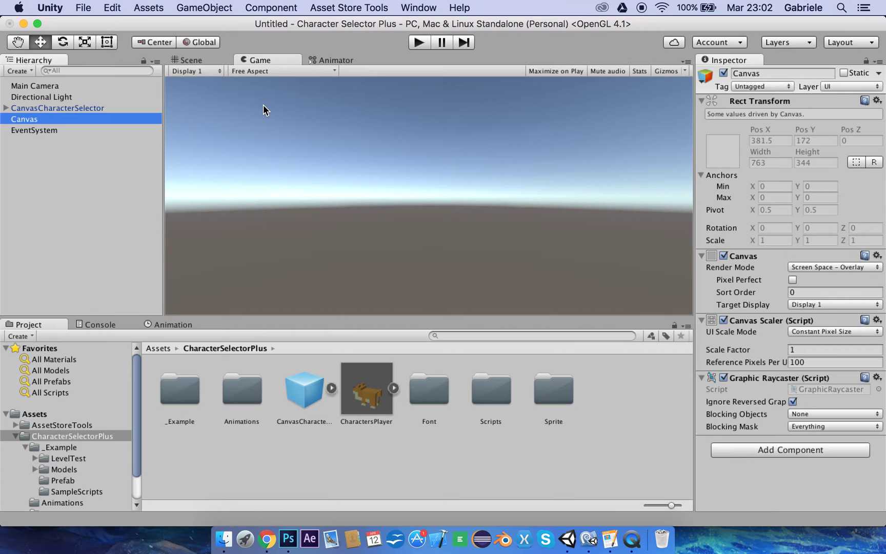
click(29, 119)
key(Escape)
click(180, 8)
mouse_move(208, 104)
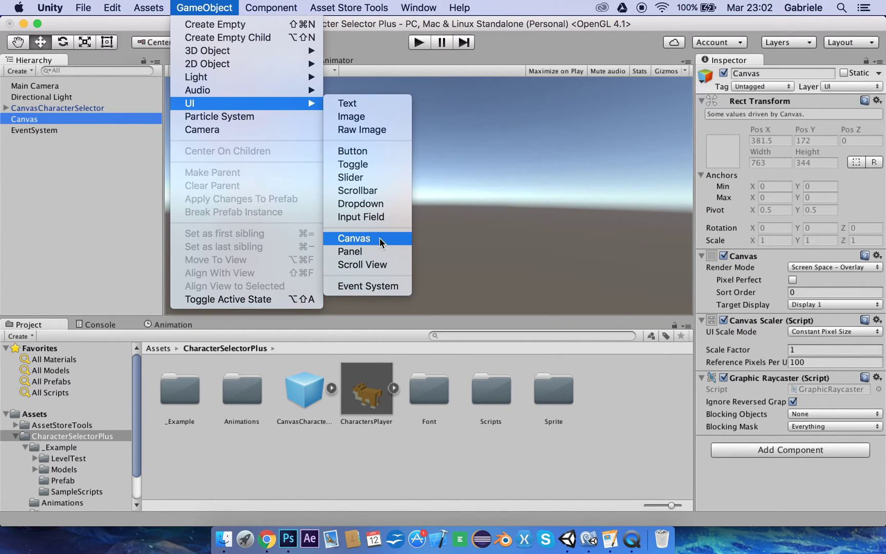
Add a Button to the Canvas and Alt-anchor it to the top-right preset.
key(Escape)
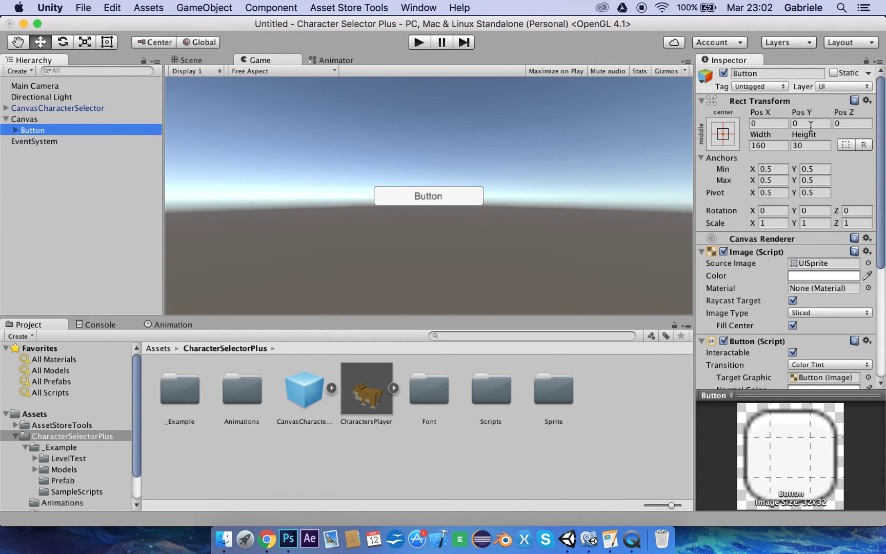
click(725, 136)
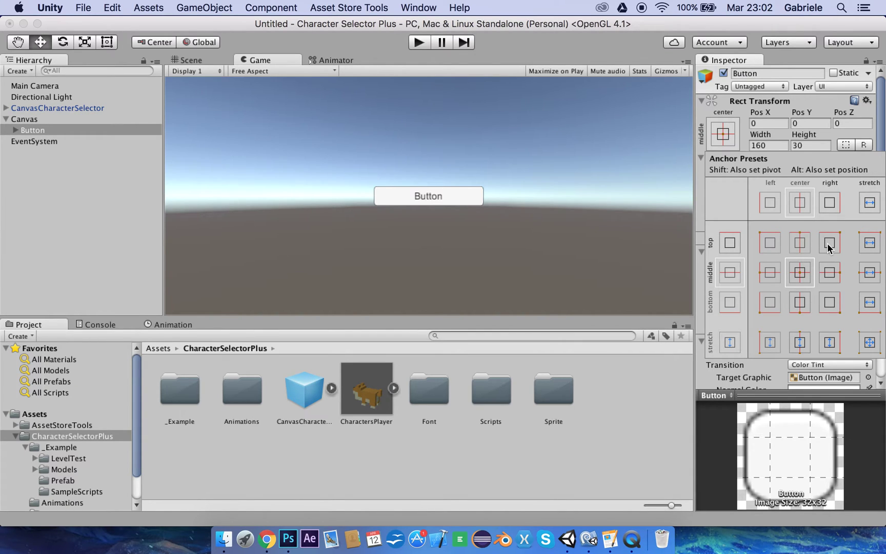
key(shift+alt)
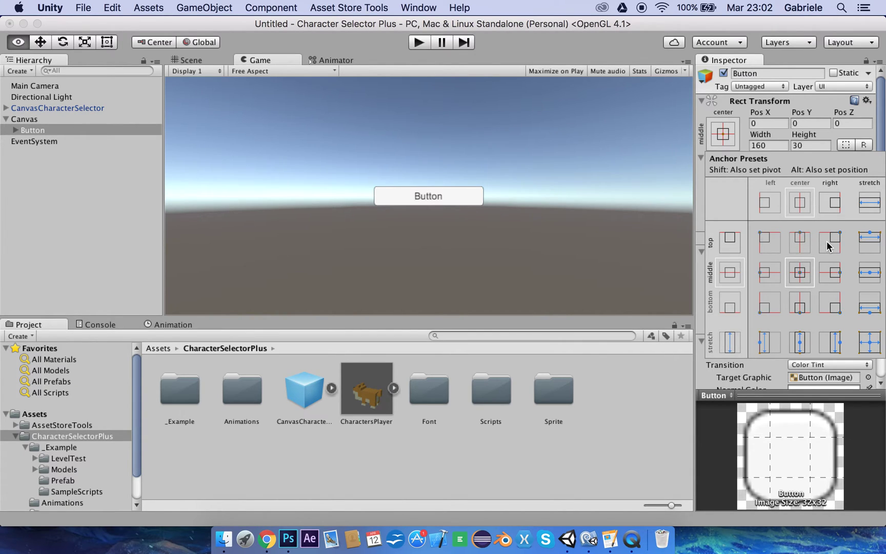
alt+shift+click(829, 243)
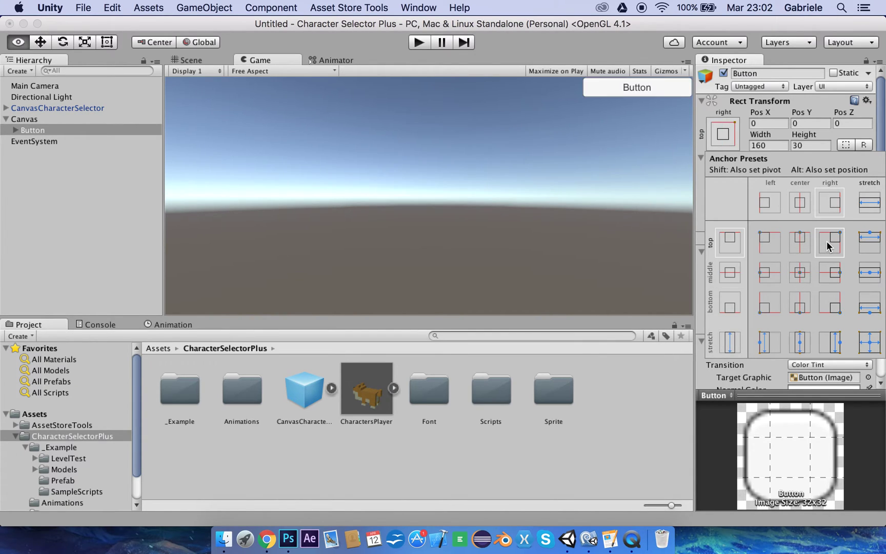
click(44, 128)
click(625, 86)
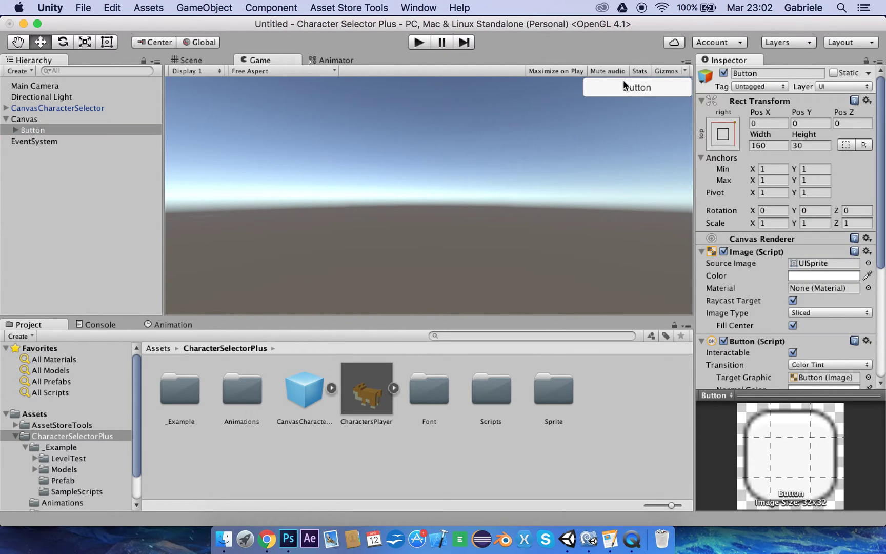
scroll(754, 220, down, 8)
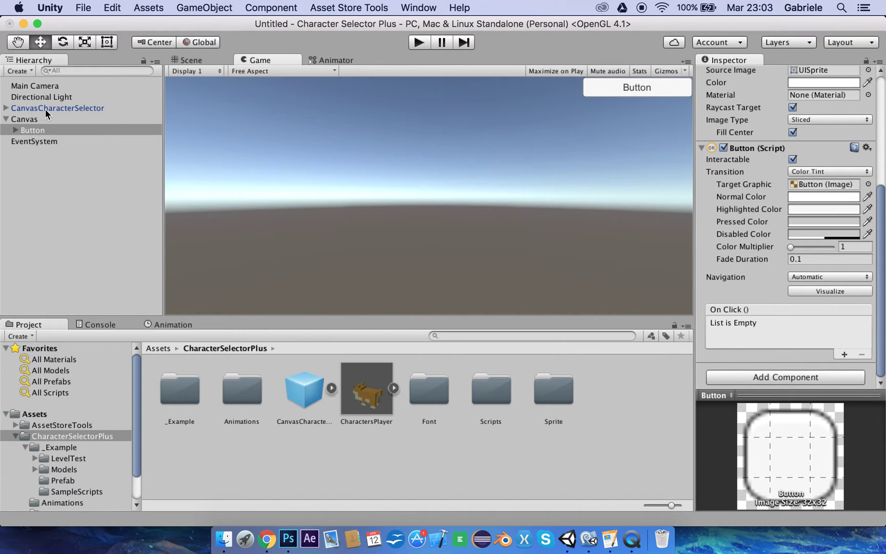
Add a Button On Click entry calling ManagerSelector.clickCanvas() on CanvasCharacterSelector.
click(844, 355)
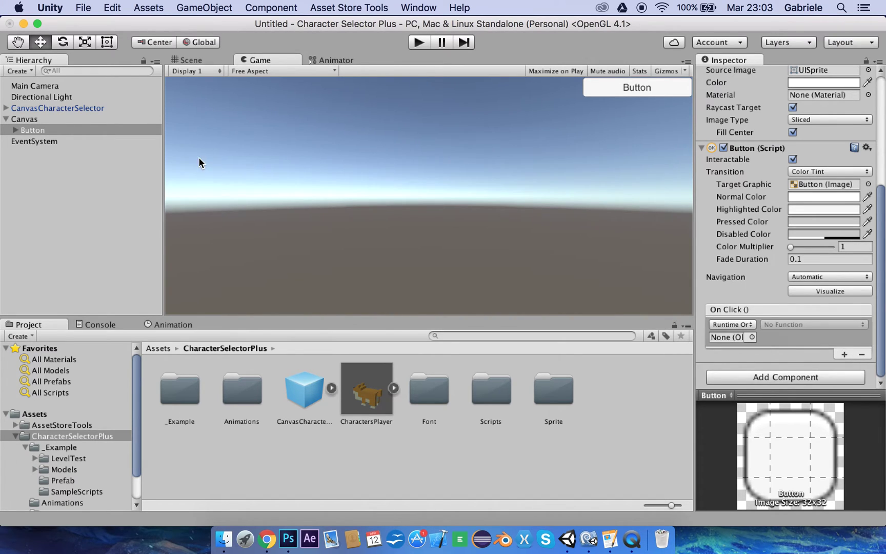
mouse_move(31, 108)
mouse_down()
mouse_move(726, 353)
mouse_move(719, 337)
mouse_up()
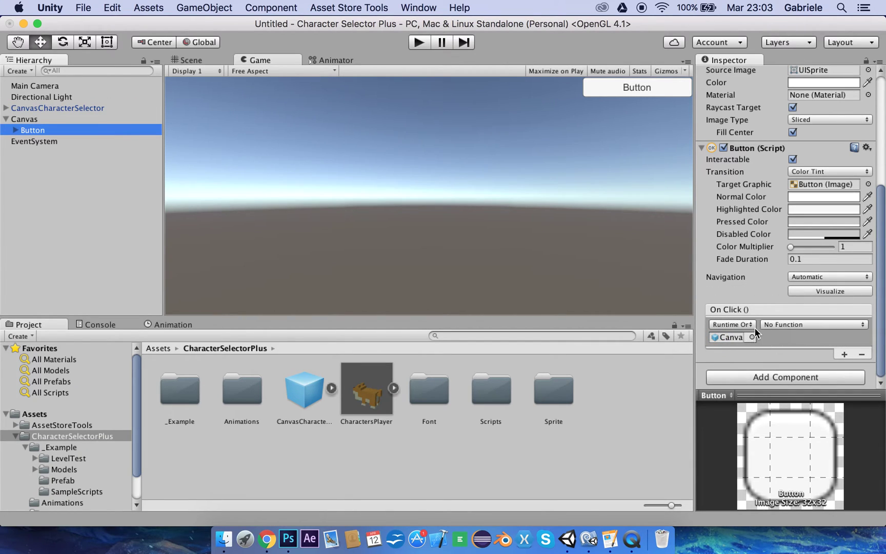
click(777, 326)
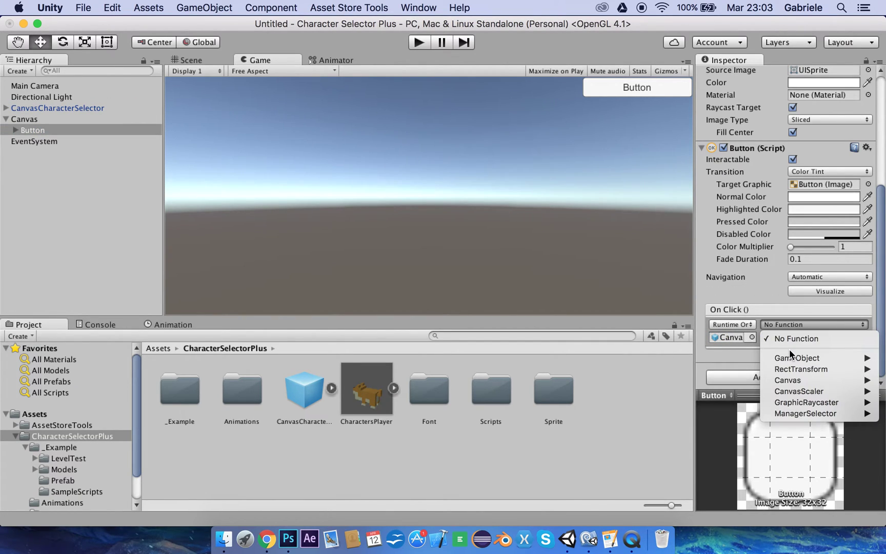
mouse_move(805, 413)
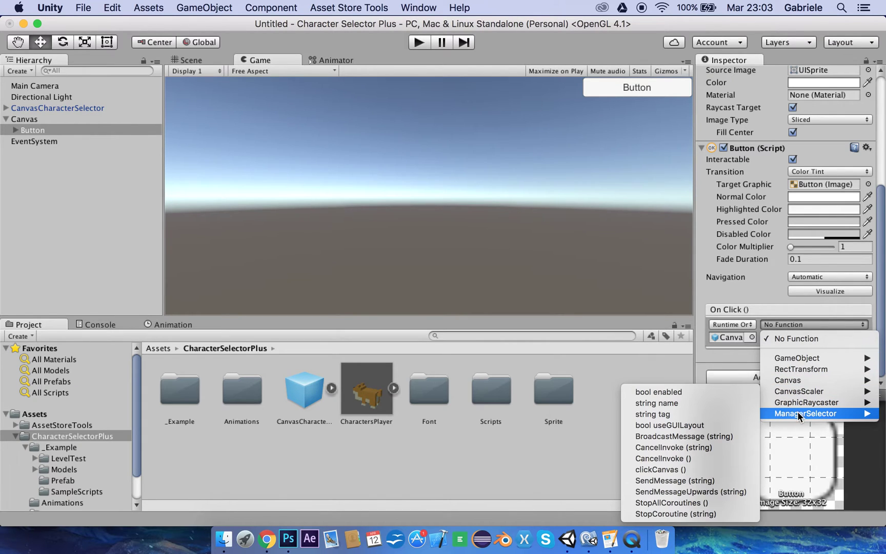
click(665, 470)
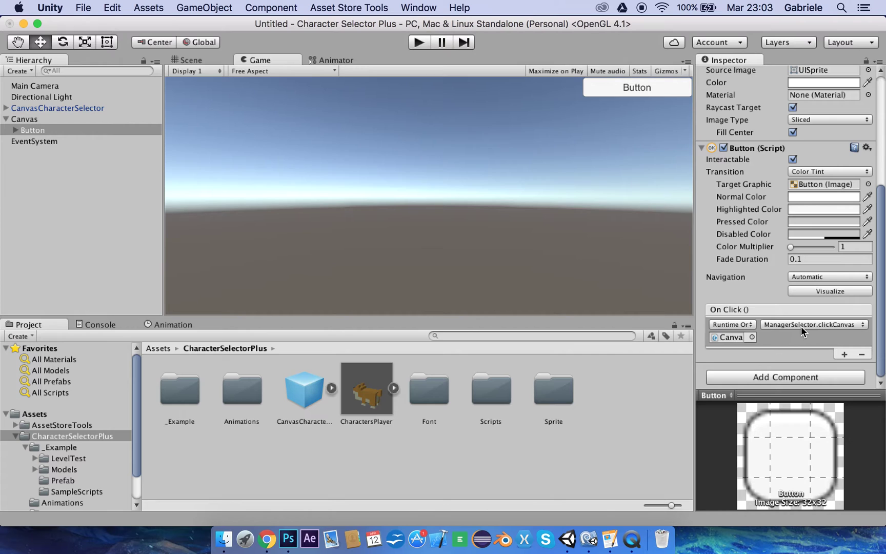
click(417, 43)
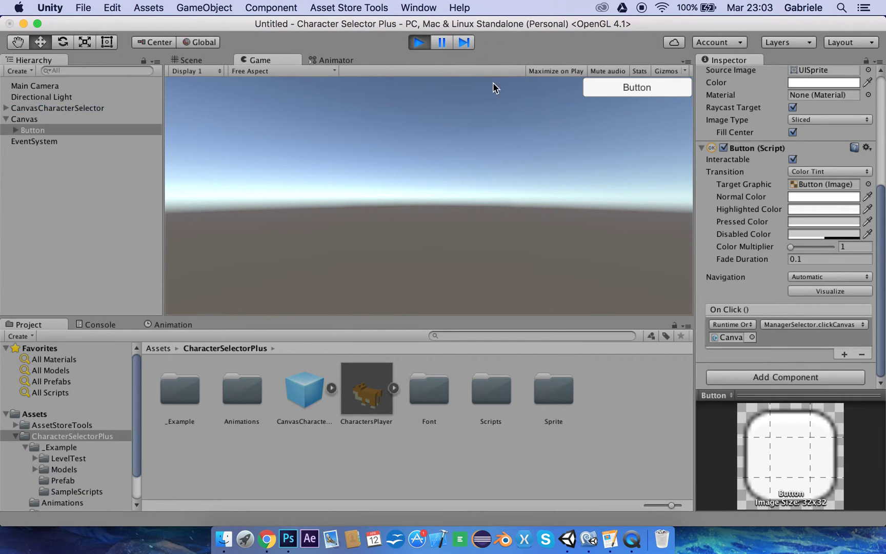
click(588, 88)
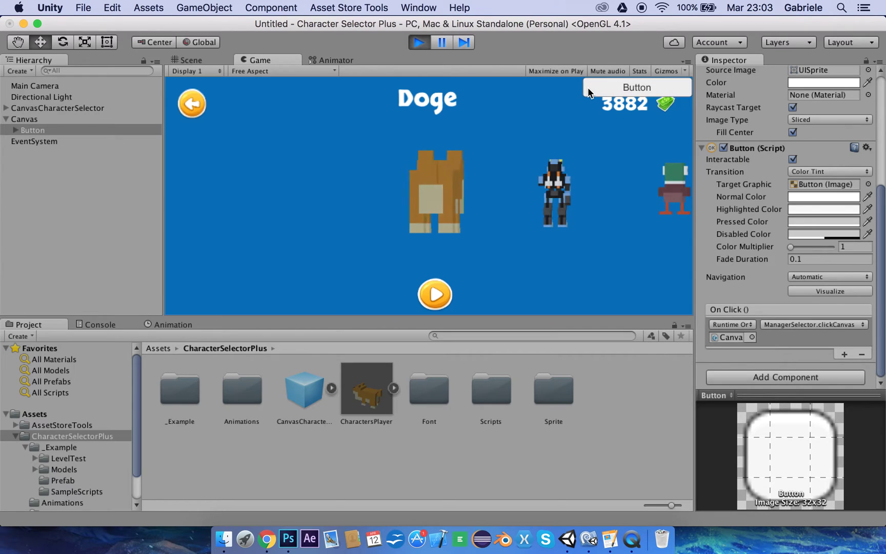
mouse_move(588, 182)
mouse_down()
mouse_move(186, 229)
mouse_move(443, 221)
mouse_up()
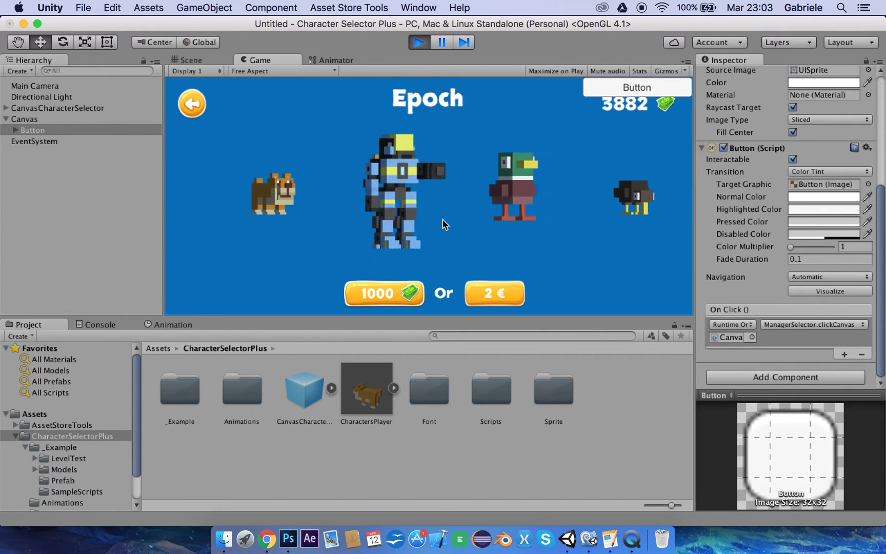
drag(335, 178, 265, 204)
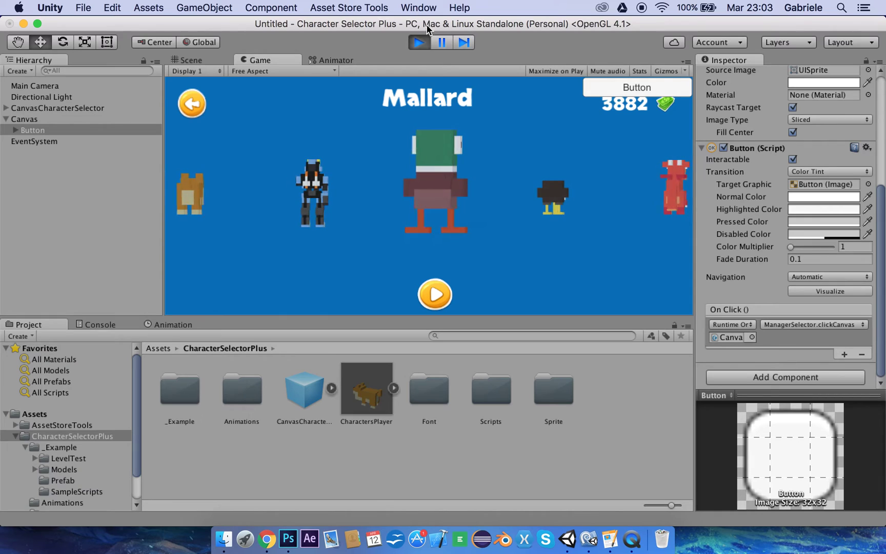
key(super+p)
click(40, 131)
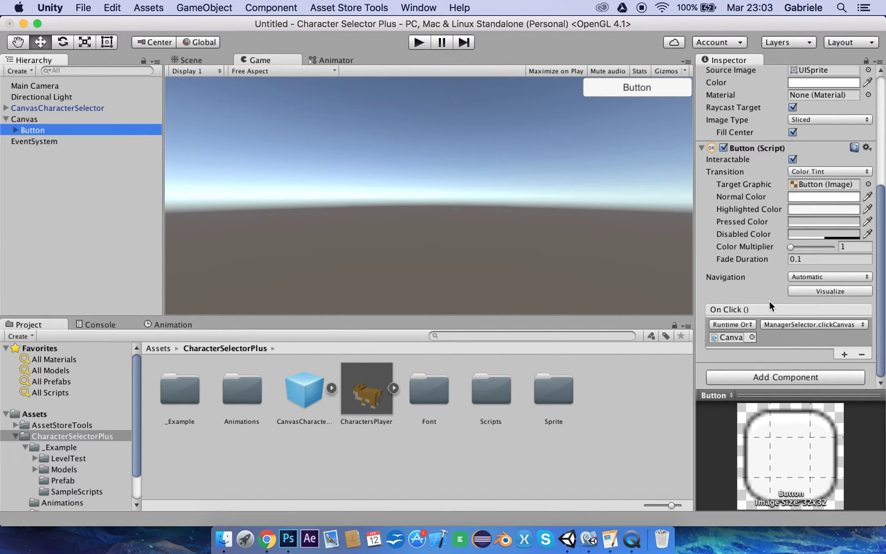
Add a second On Click entry calling SetActive, unchecked, on the Button itself.
click(844, 355)
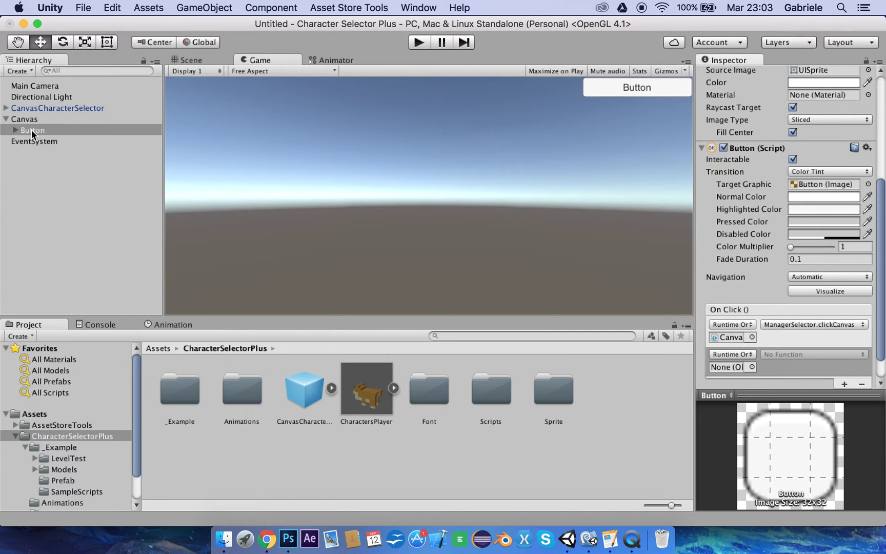
drag(31, 129, 733, 371)
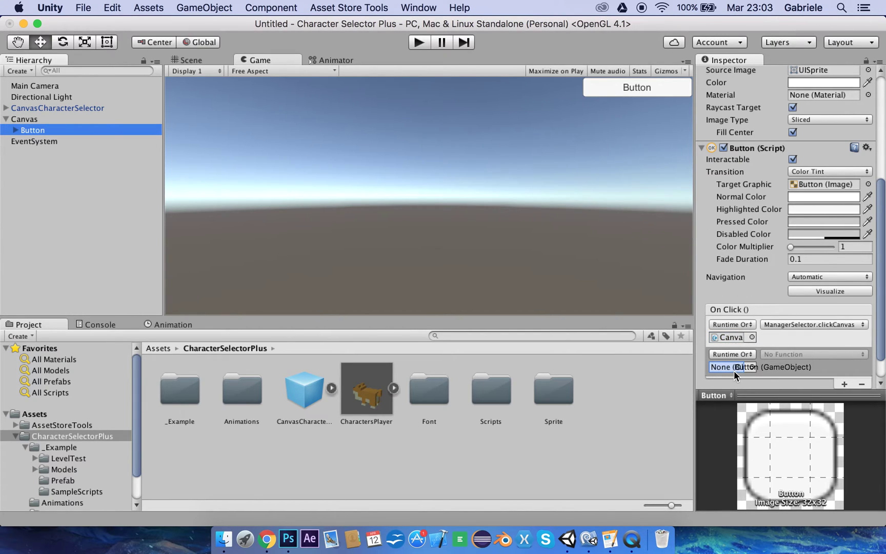
click(829, 354)
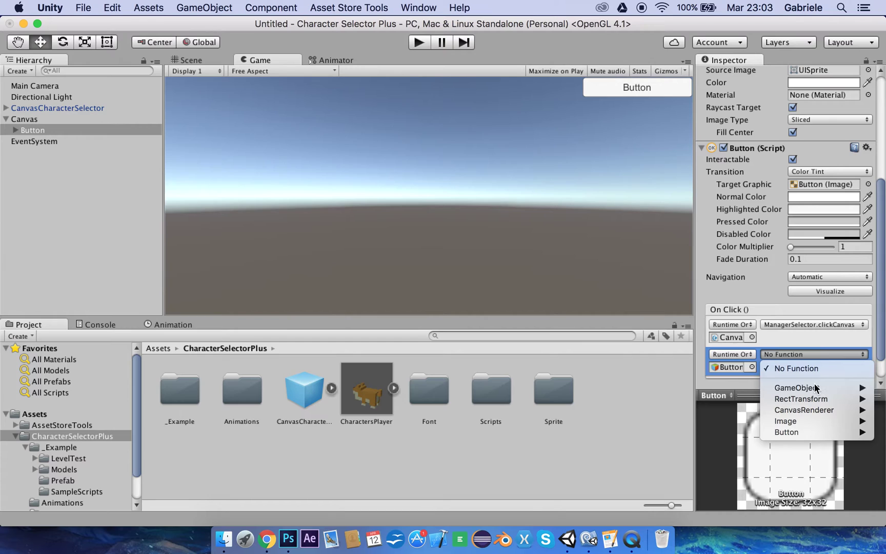
mouse_move(797, 387)
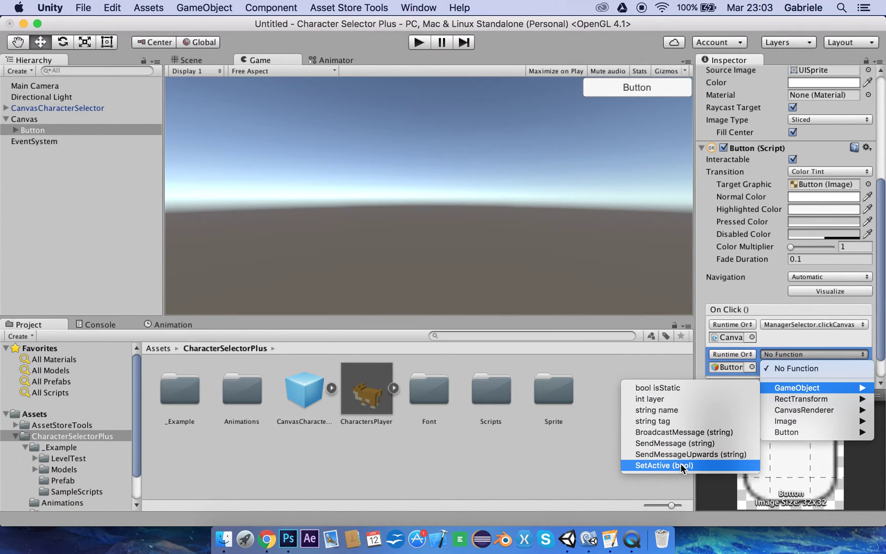
click(664, 465)
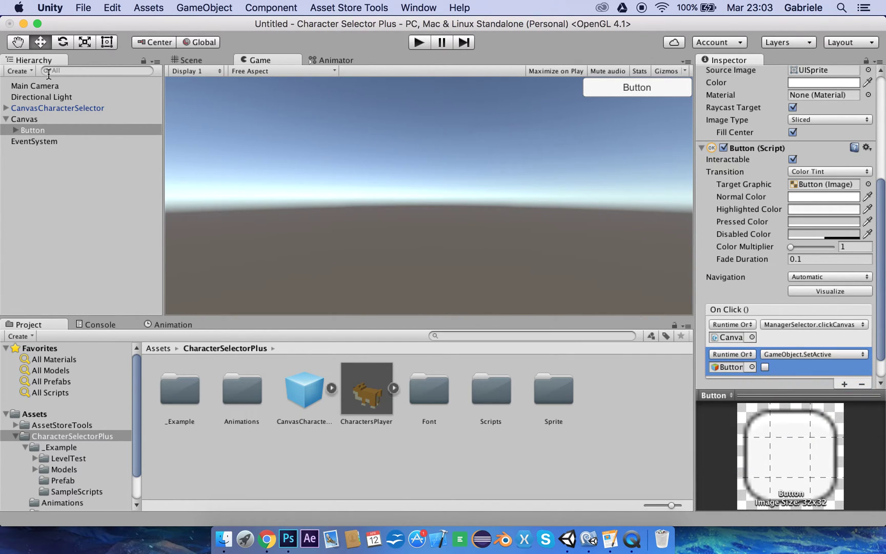
click(6, 109)
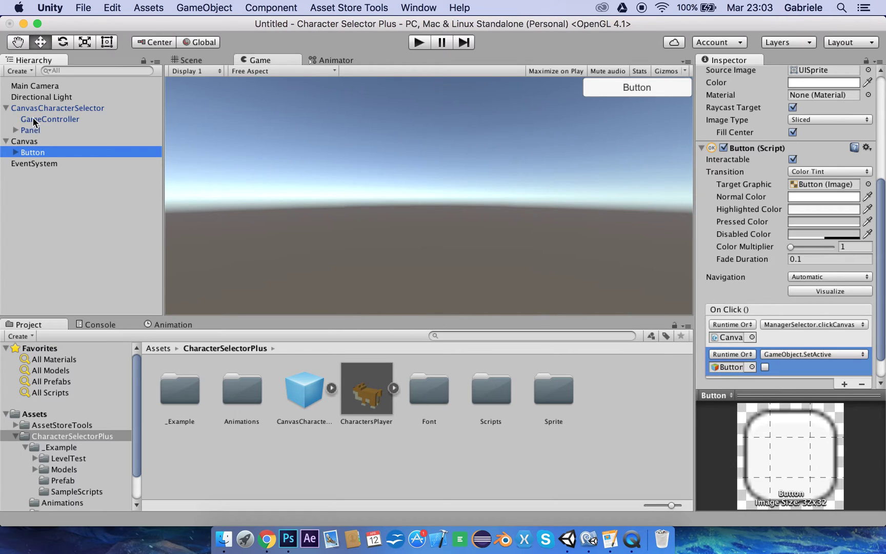
Make BackButton's On Click call SetActive, ticked, on the Canvas Button.
click(15, 131)
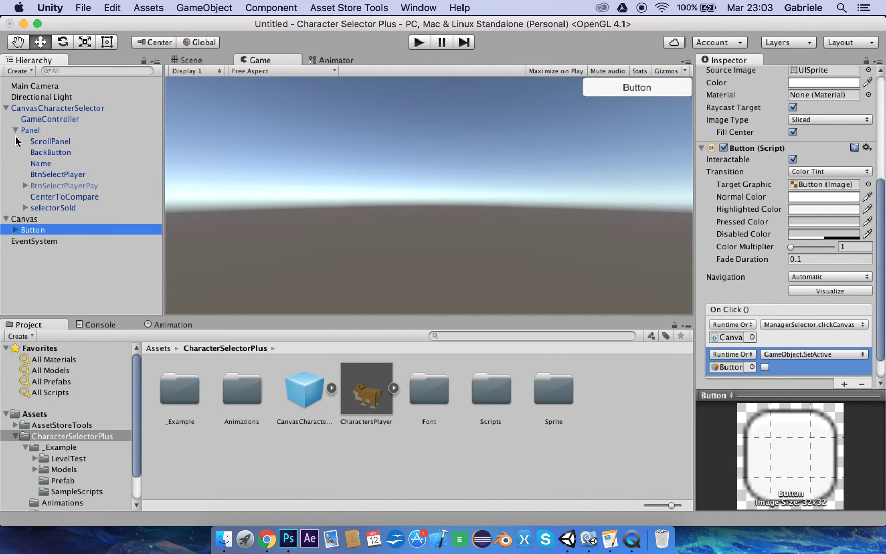
click(55, 153)
scroll(786, 307, down, 2)
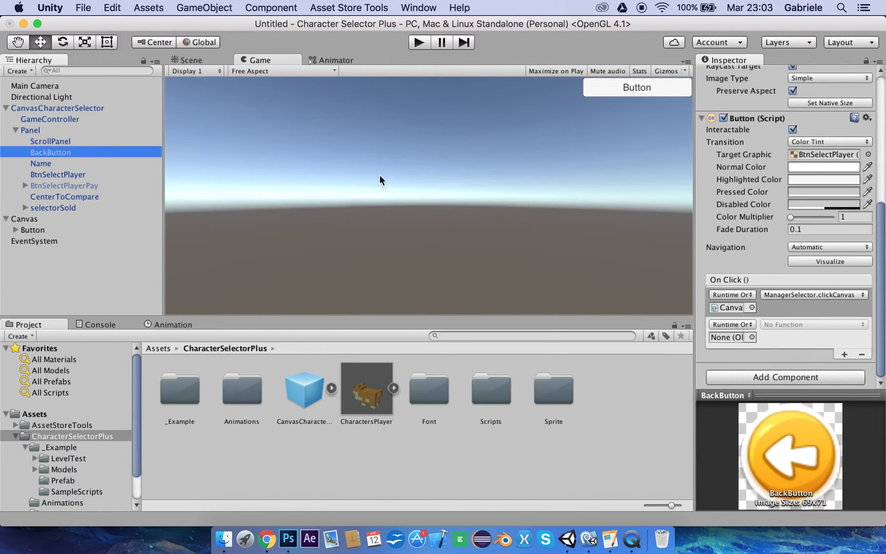
drag(28, 226, 731, 337)
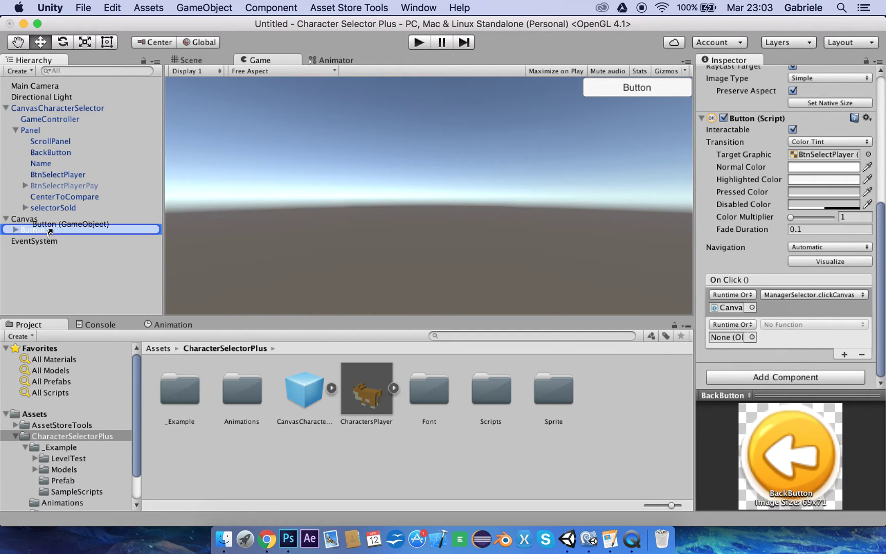
click(794, 325)
mouse_move(797, 357)
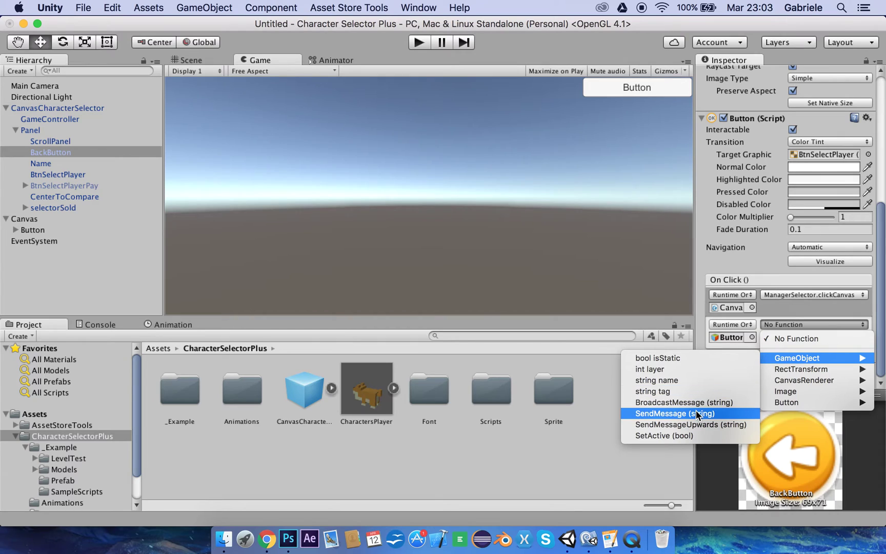
click(680, 435)
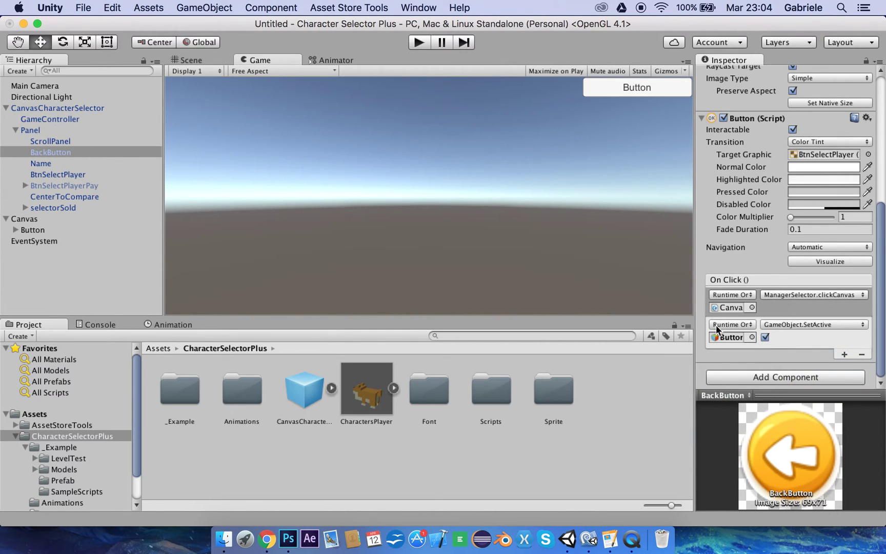
Give BtnSelectPlayer's On Click the same ticked SetActive call on the Canvas Button.
click(52, 175)
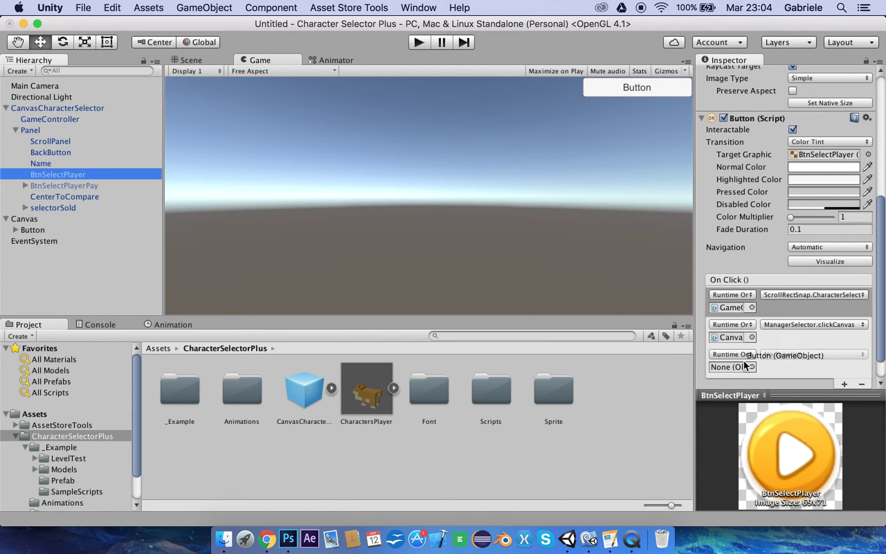
drag(33, 230, 730, 367)
click(788, 354)
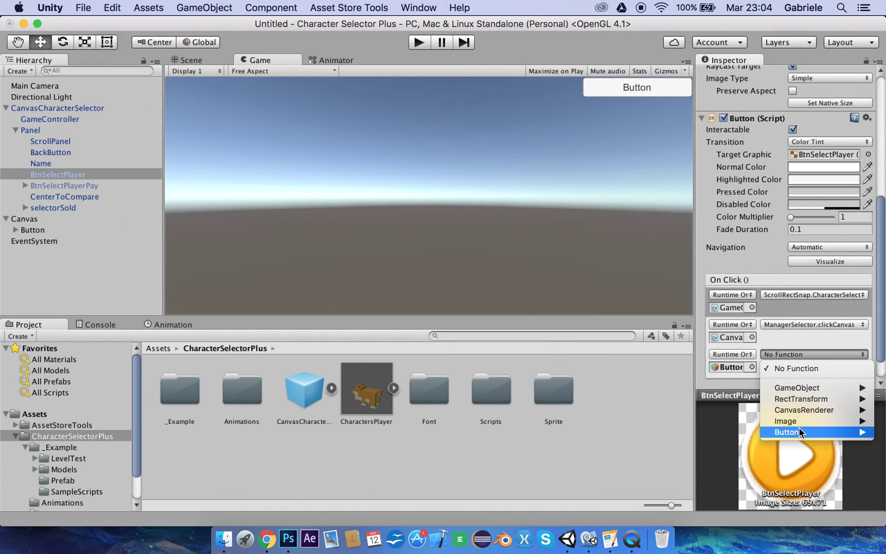
mouse_move(796, 387)
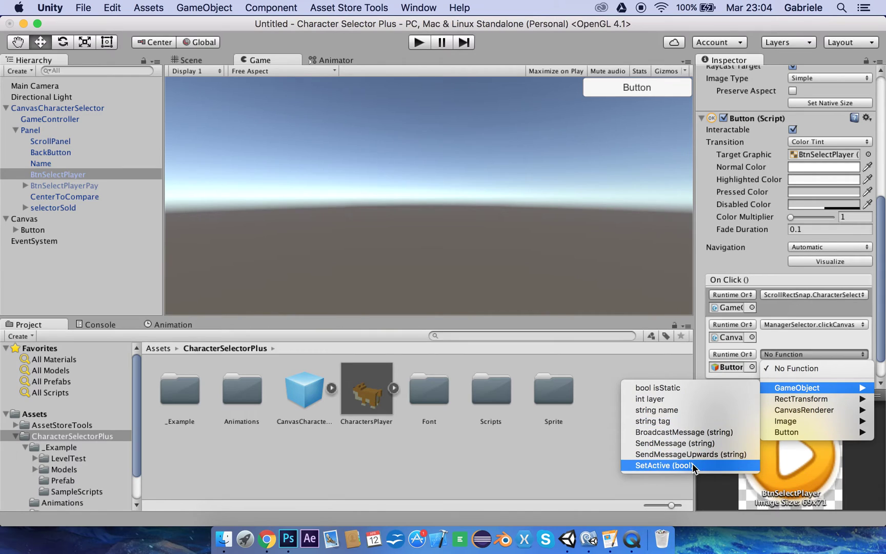
click(692, 463)
Play the game, swipe through the characters, and select Doge.
click(413, 46)
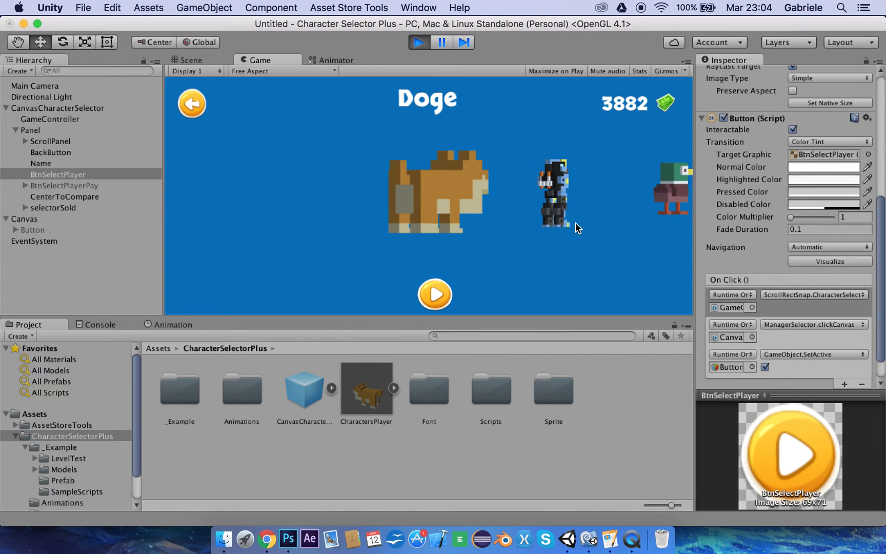
mouse_move(574, 228)
mouse_down()
mouse_move(414, 178)
mouse_move(19, 255)
mouse_move(584, 154)
mouse_move(482, 297)
mouse_up()
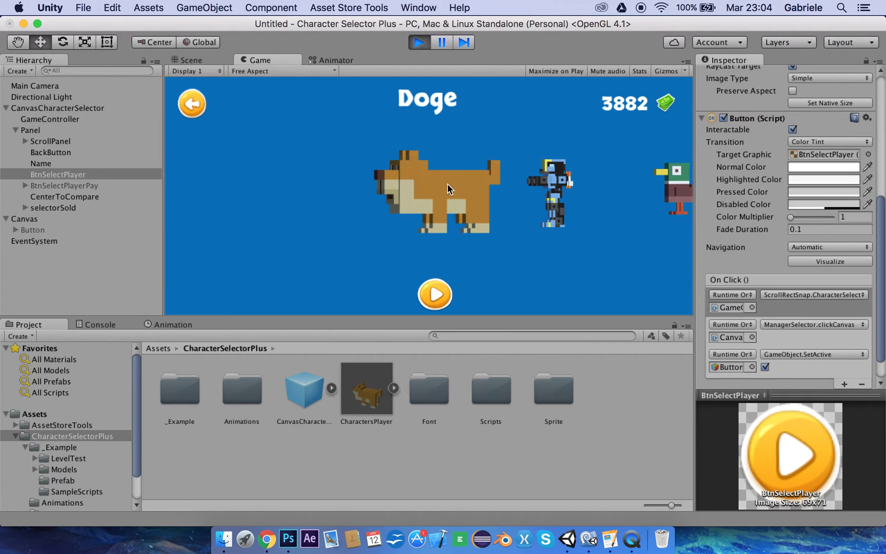
click(435, 294)
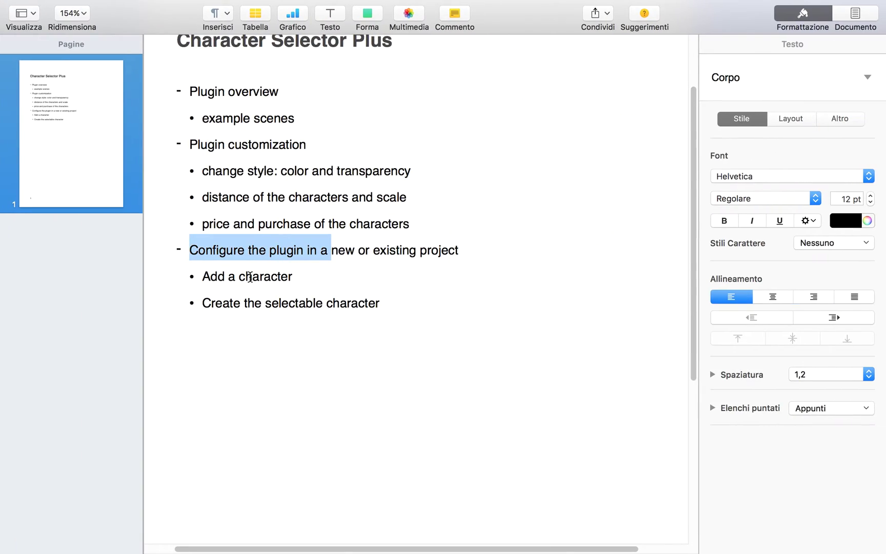
Highlight the 'Create the selectable character' item in the Pages outline.
click(251, 277)
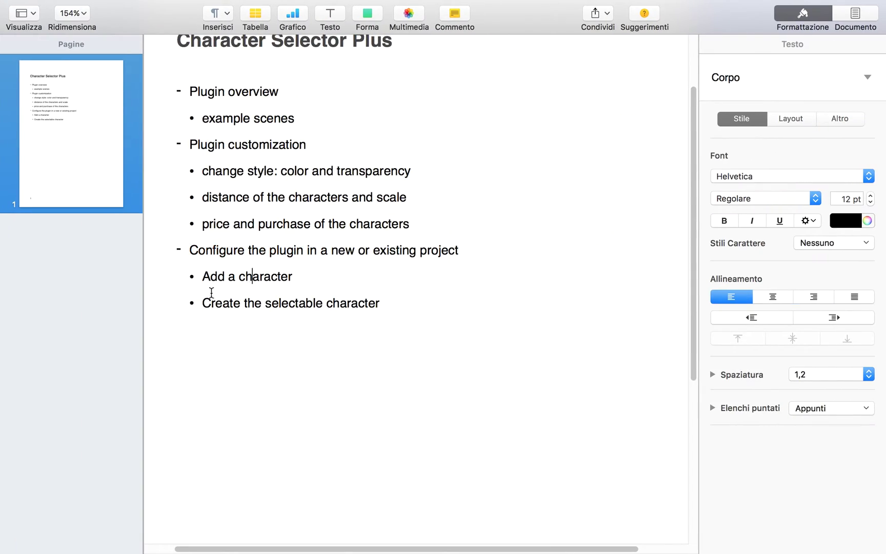
drag(204, 303, 385, 297)
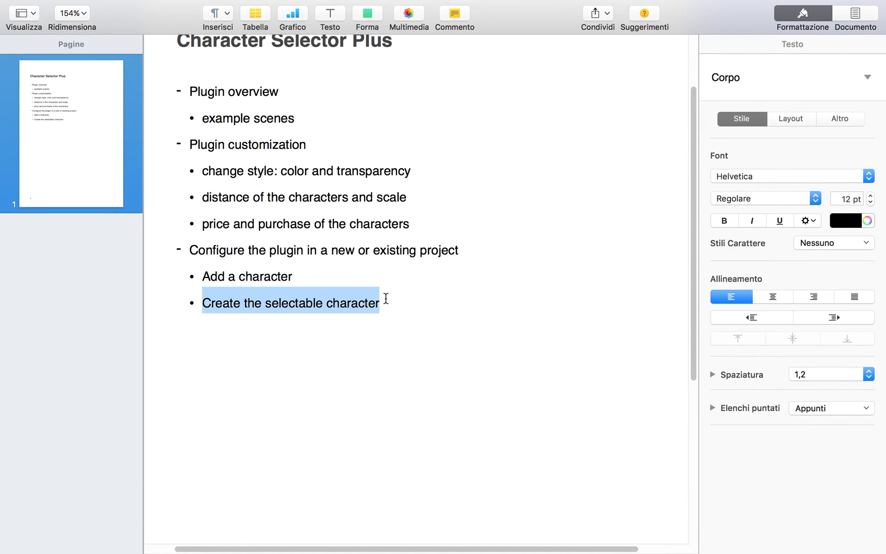
scroll(385, 299, left, 3)
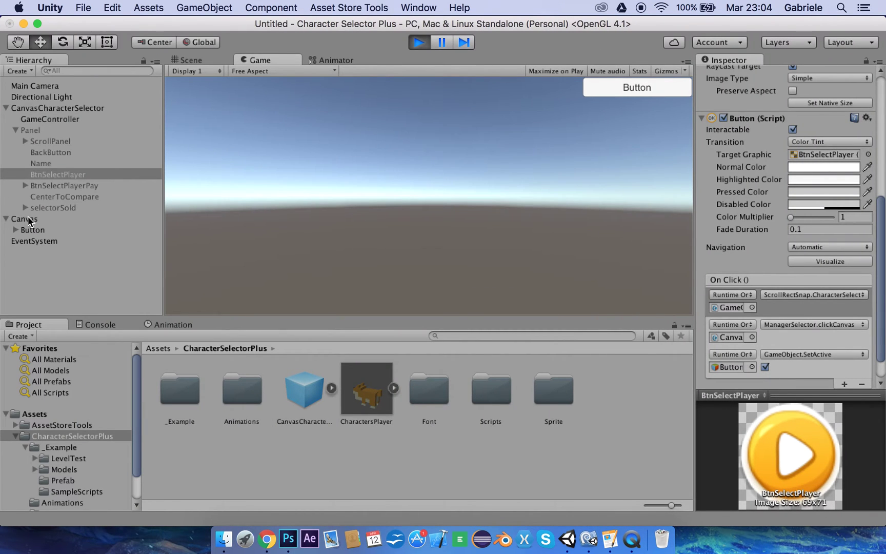
Place a CharactersPlayer prefab instance in the scene, then select Main Camera.
click(28, 218)
click(367, 415)
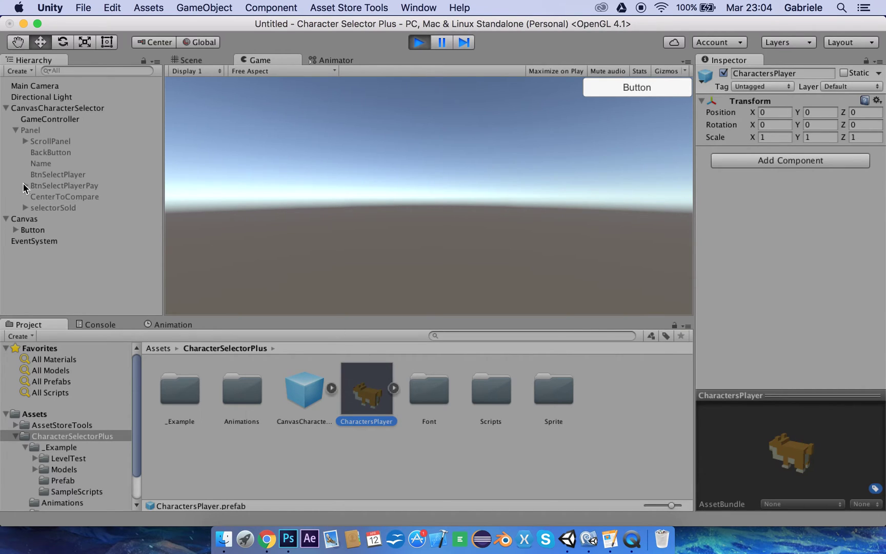
click(5, 108)
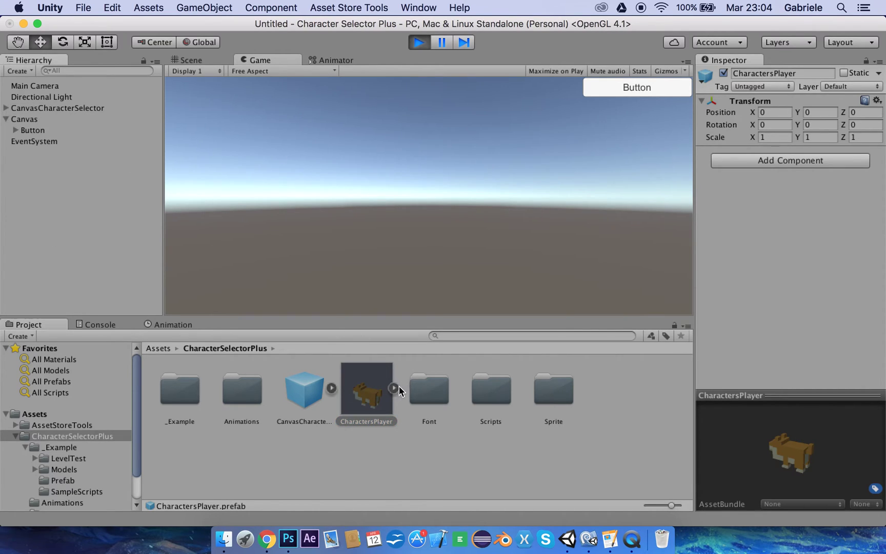
drag(369, 381, 49, 190)
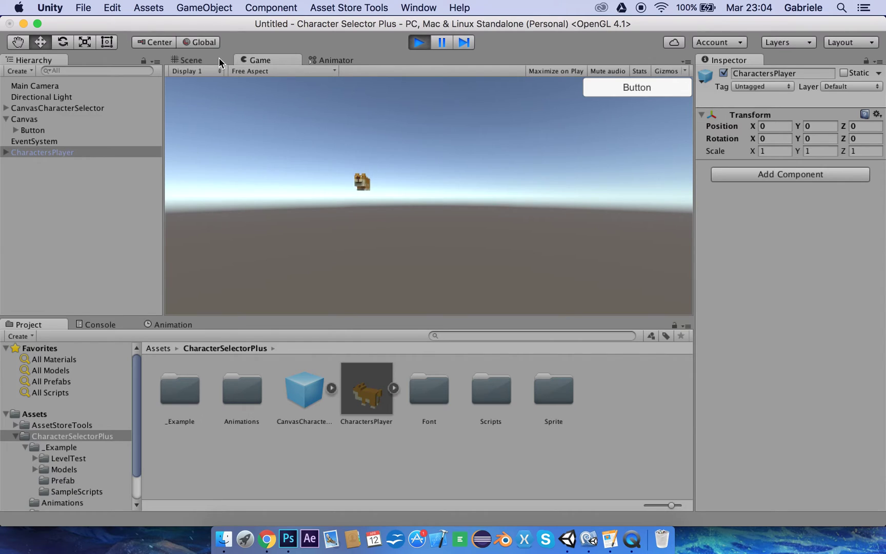
click(57, 85)
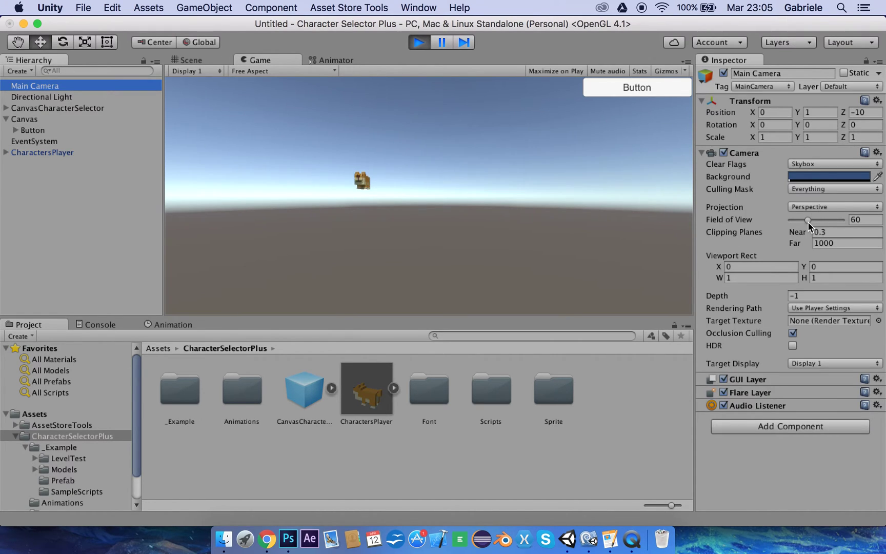
Give Main Camera field of view 15, Position X -5.05 and Rotation X 357.26.
drag(807, 220, 798, 221)
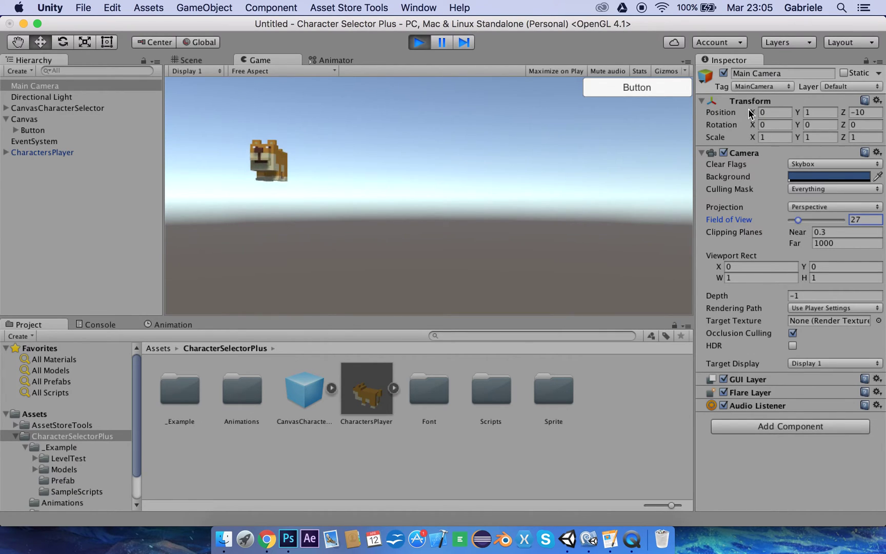
drag(747, 112, 683, 164)
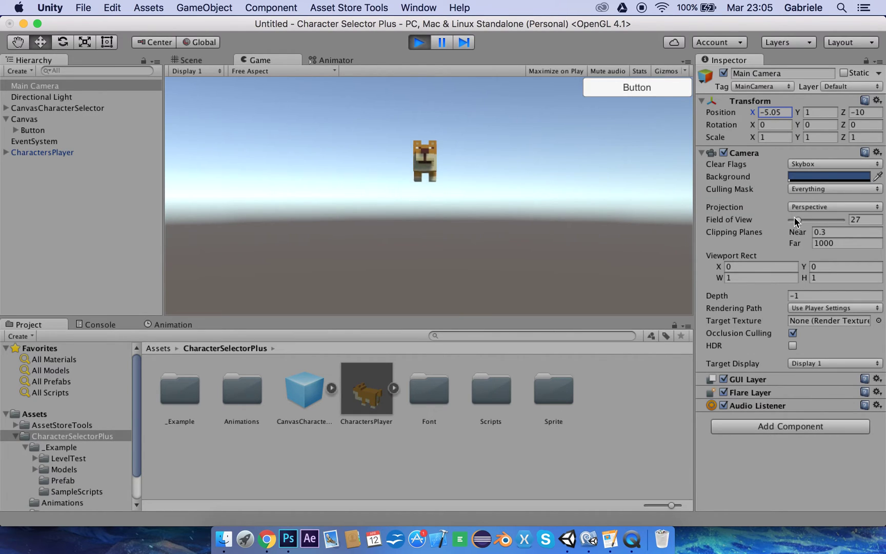
drag(798, 218, 795, 220)
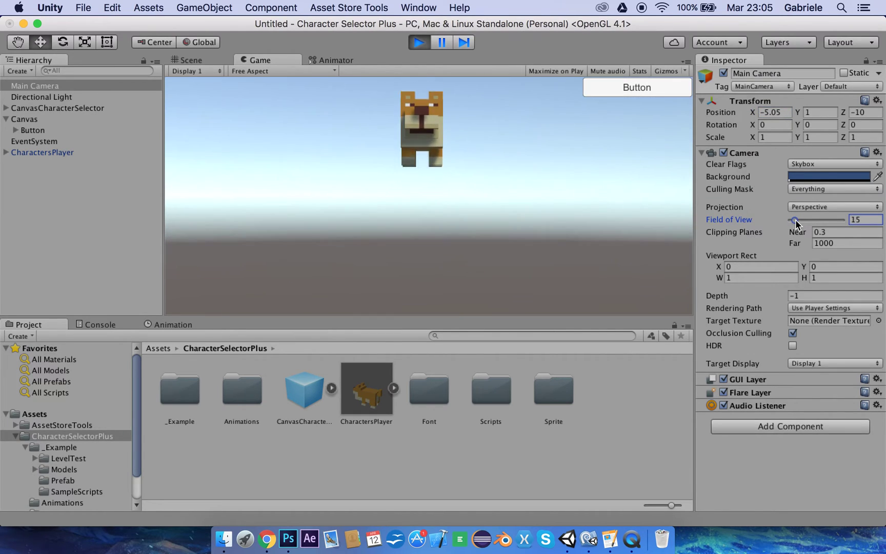
mouse_move(751, 124)
mouse_down()
mouse_move(863, 125)
mouse_move(692, 121)
mouse_up()
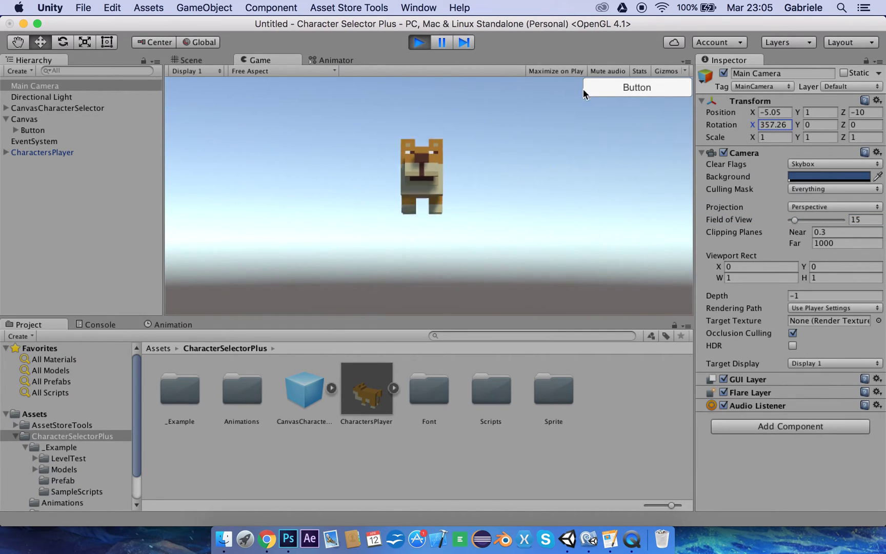
Open the character selector, swipe to a bird and choose it.
click(620, 87)
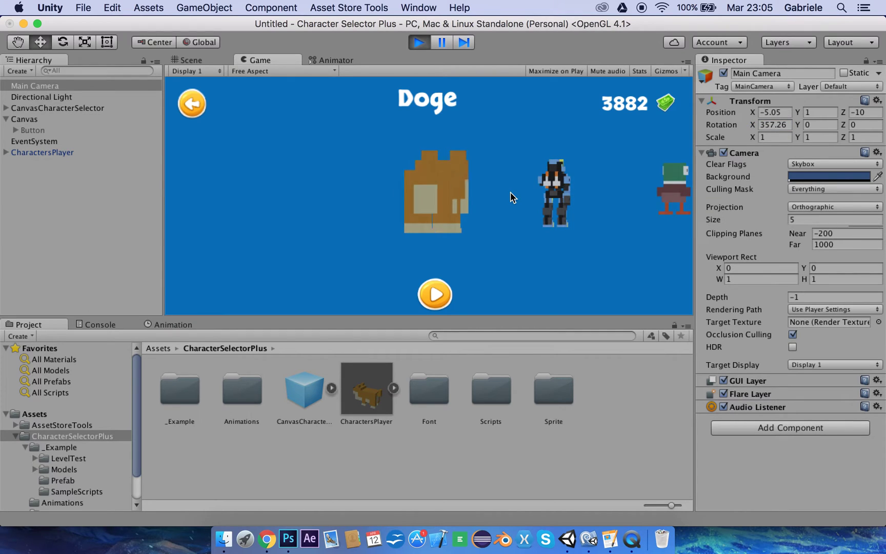
drag(292, 215, 409, 284)
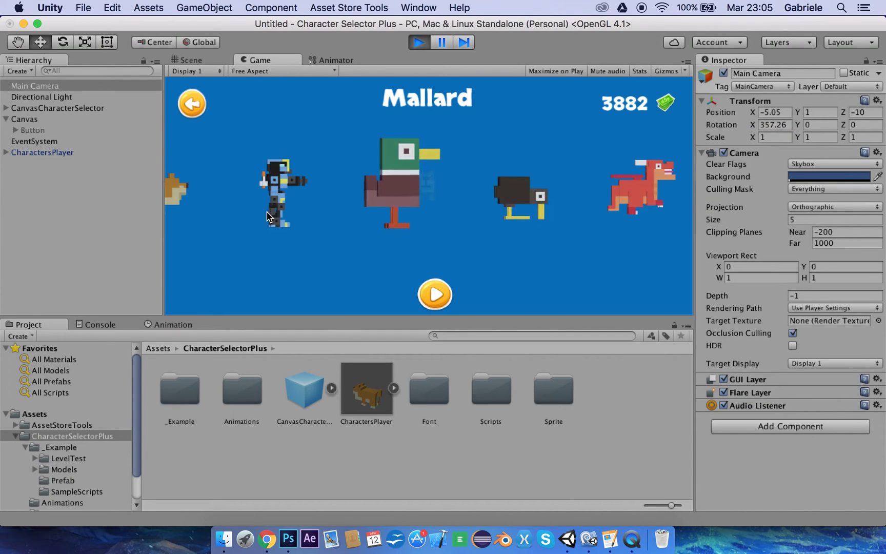
click(436, 292)
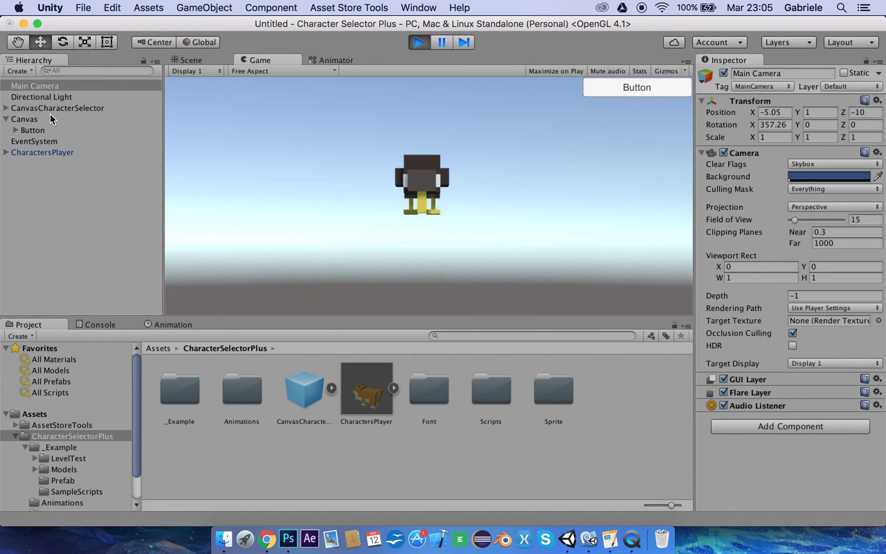
Buy Epoch for 1000 coins, play as Epoch, then stop the game.
click(626, 92)
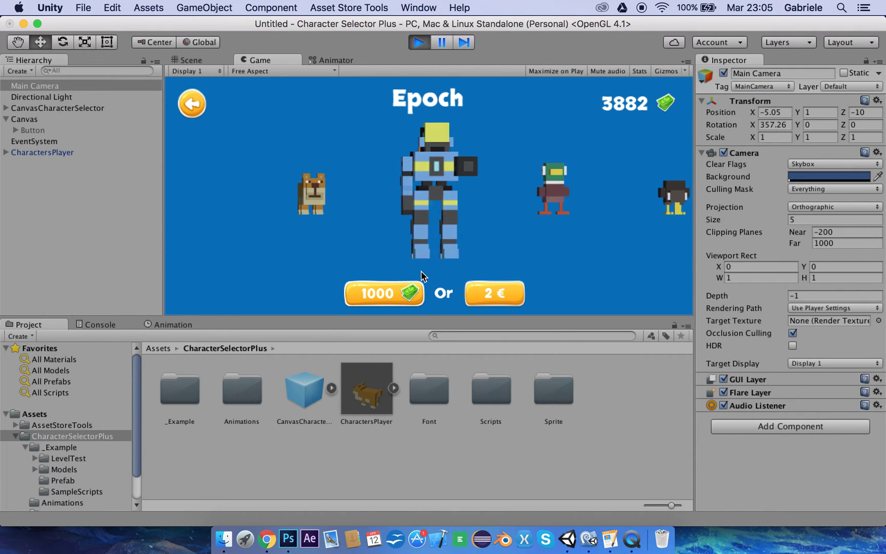
click(380, 295)
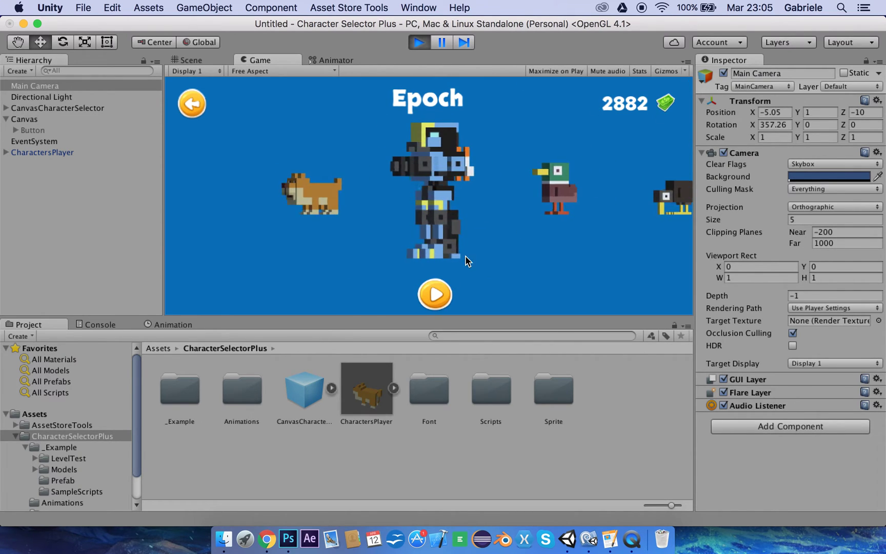
click(437, 288)
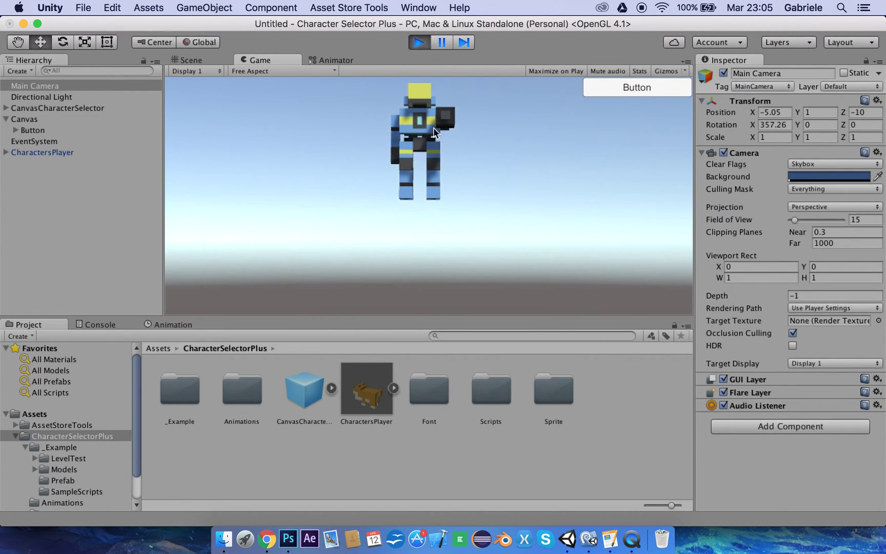
click(423, 46)
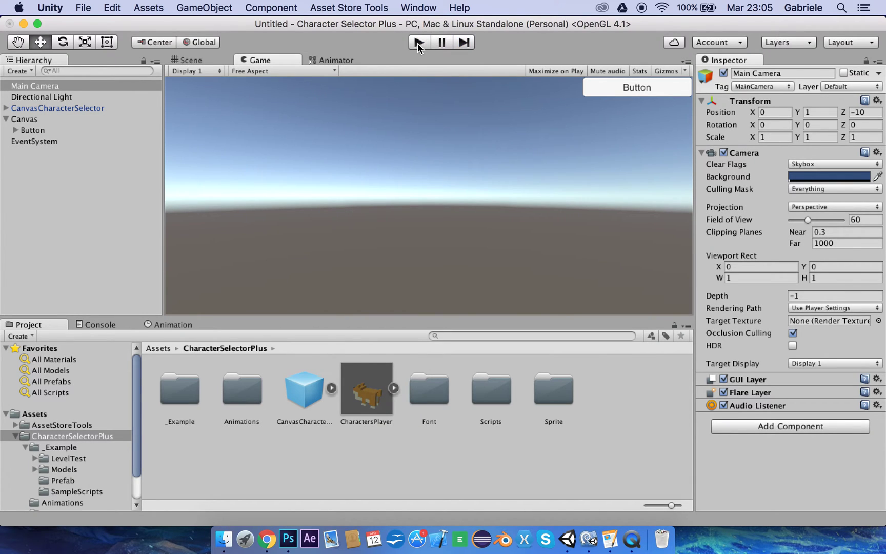
click(71, 108)
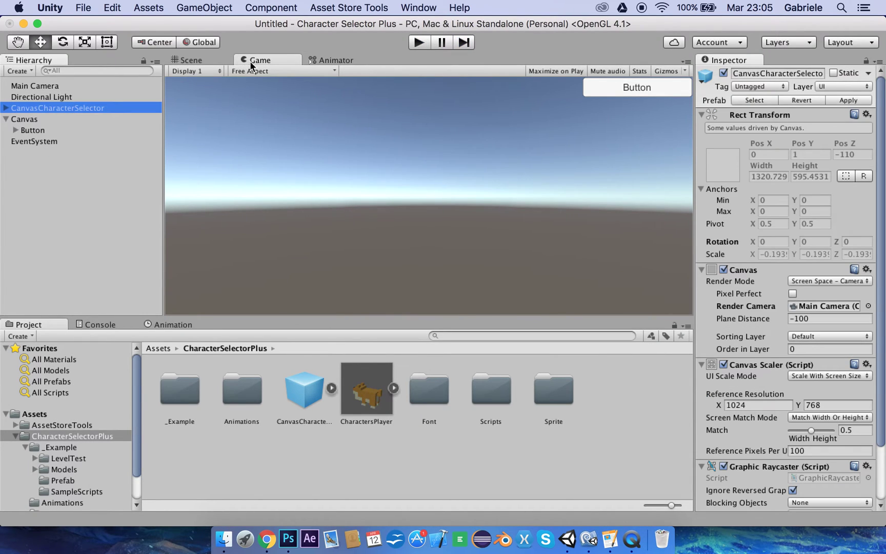
click(7, 109)
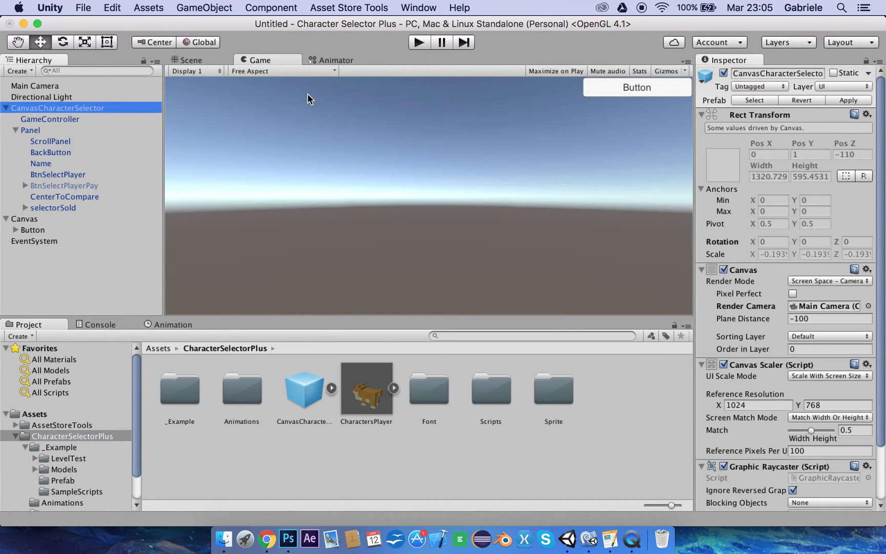
click(419, 43)
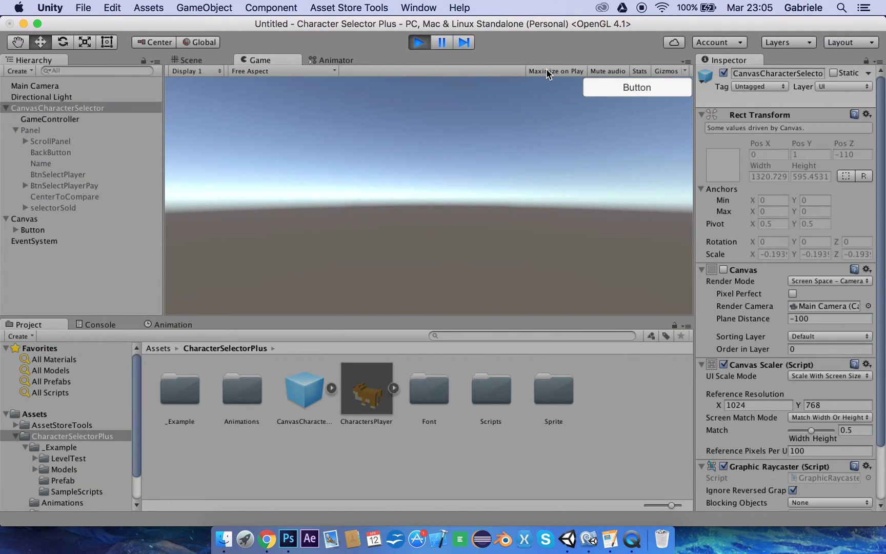
click(643, 88)
drag(422, 168, 334, 193)
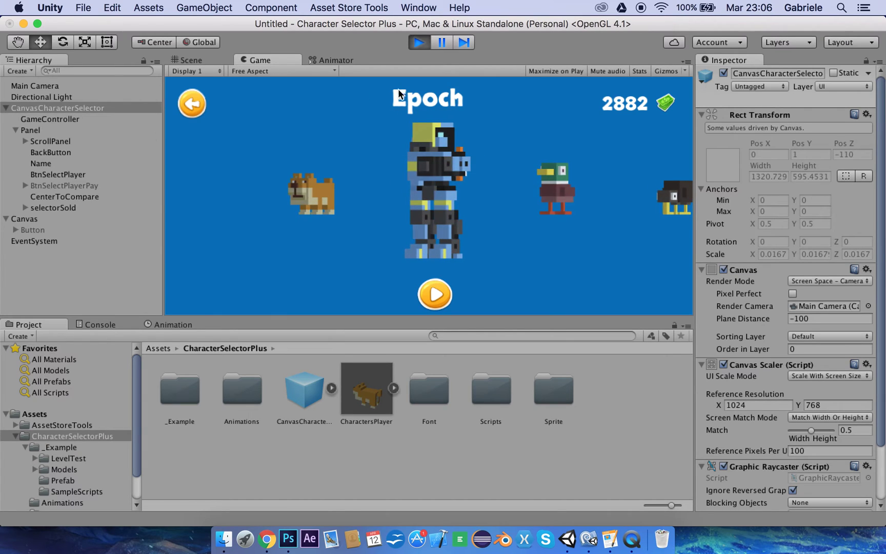
click(25, 141)
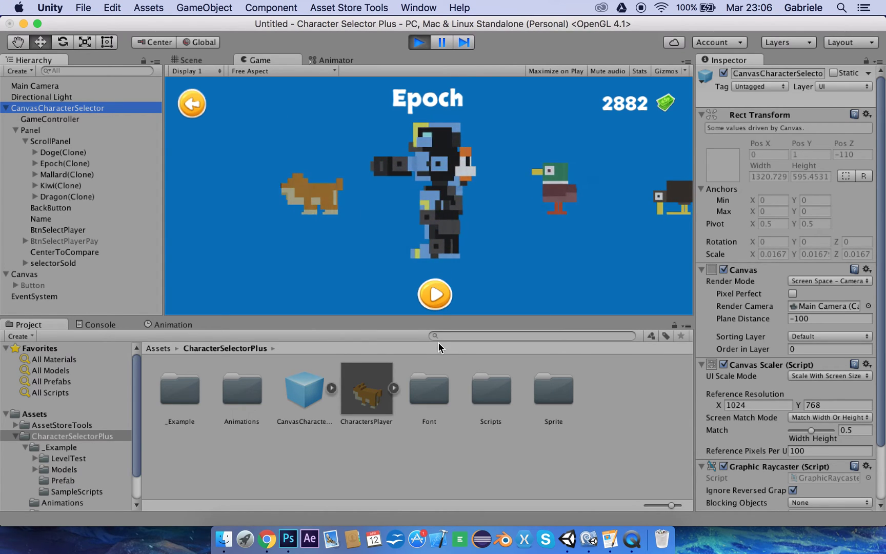
click(434, 298)
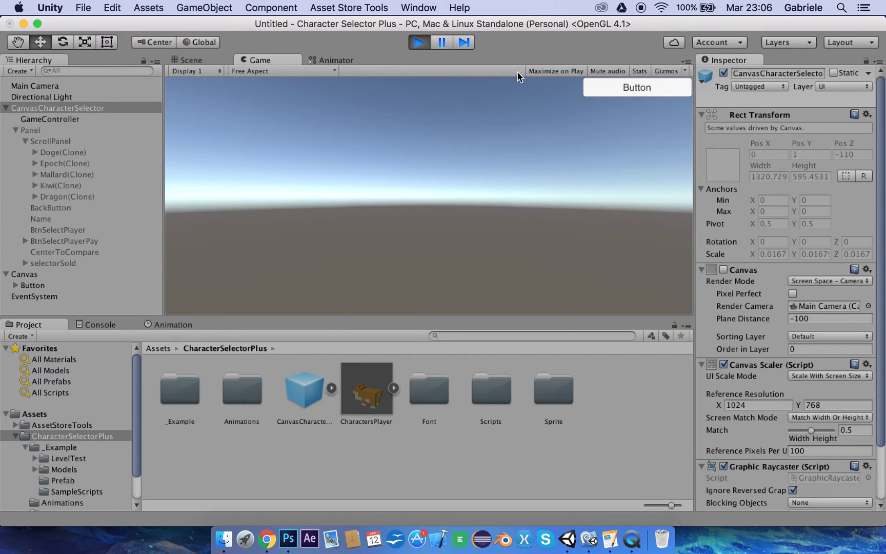
click(602, 86)
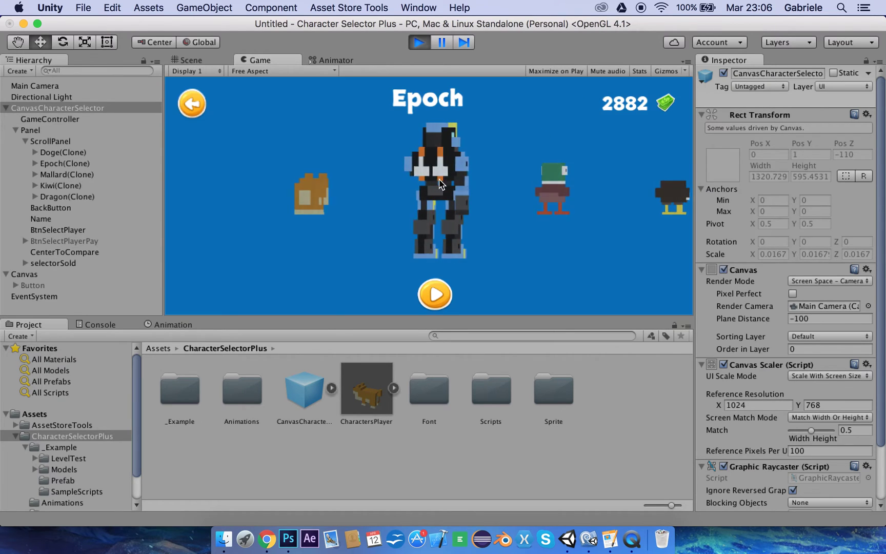
click(440, 281)
click(14, 110)
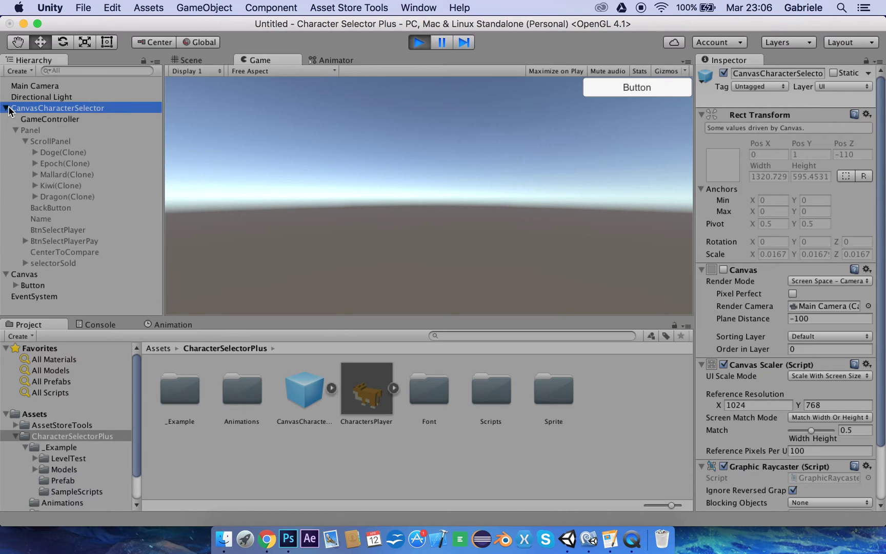
click(6, 119)
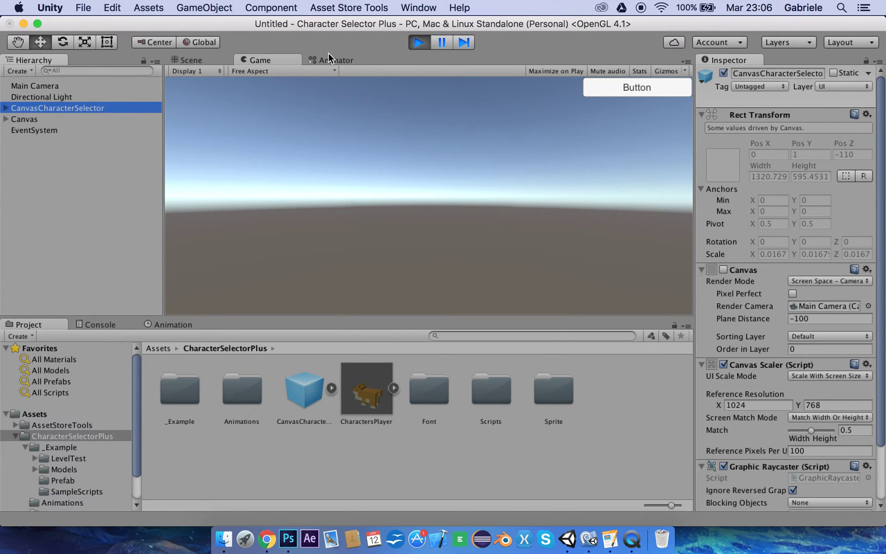
Stop the game, add a CharactersPlayer instance to the Hierarchy, and start play mode.
click(420, 42)
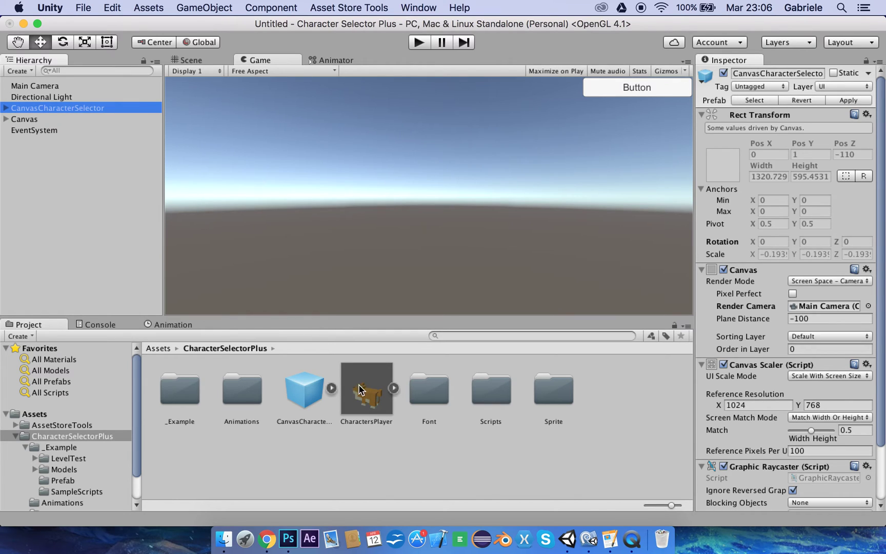
mouse_move(359, 390)
mouse_down()
mouse_move(73, 180)
mouse_move(96, 183)
mouse_up()
click(421, 42)
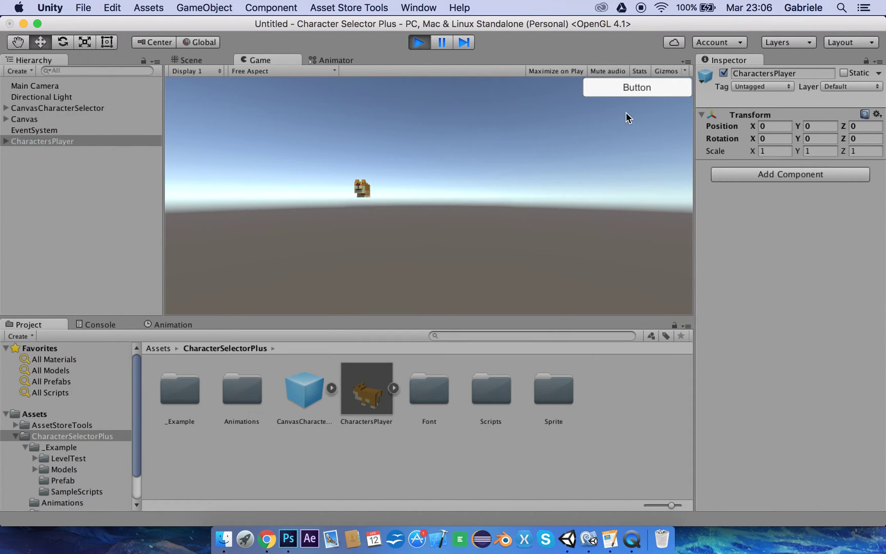
Start the level as Epoch, stop, and move CharactersPlayer below CanvasCharacterSelector.
drag(620, 91, 346, 208)
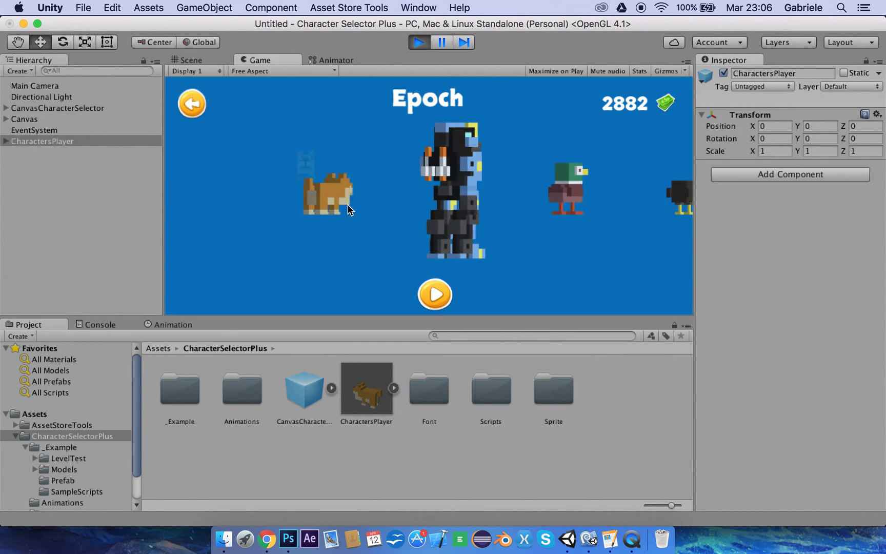
click(434, 294)
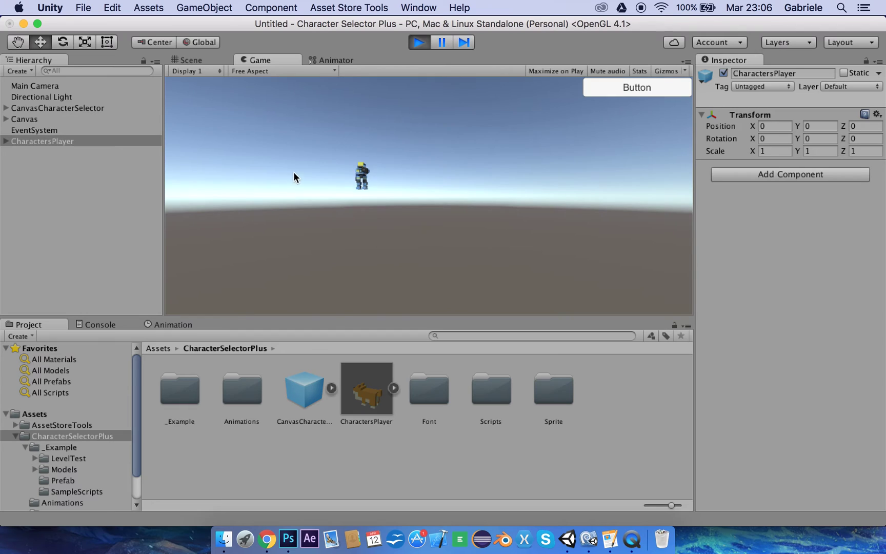
click(418, 41)
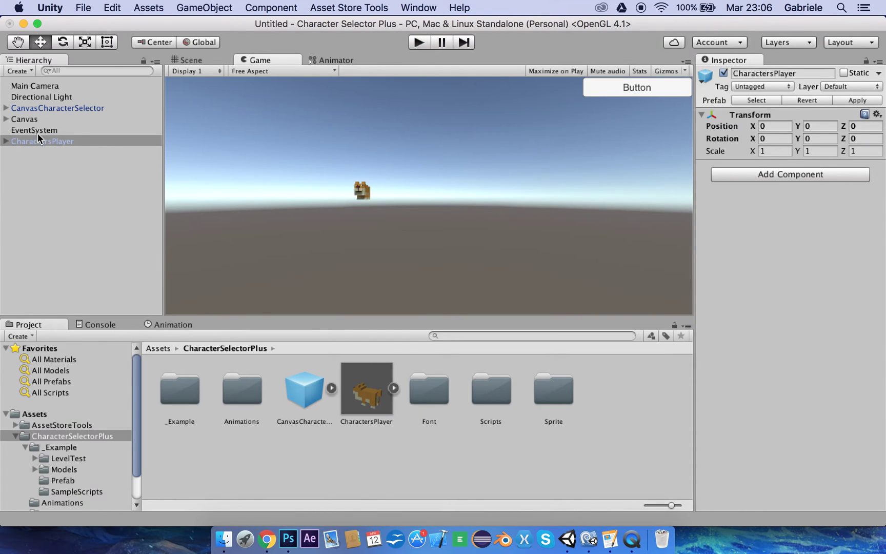
drag(38, 139, 56, 122)
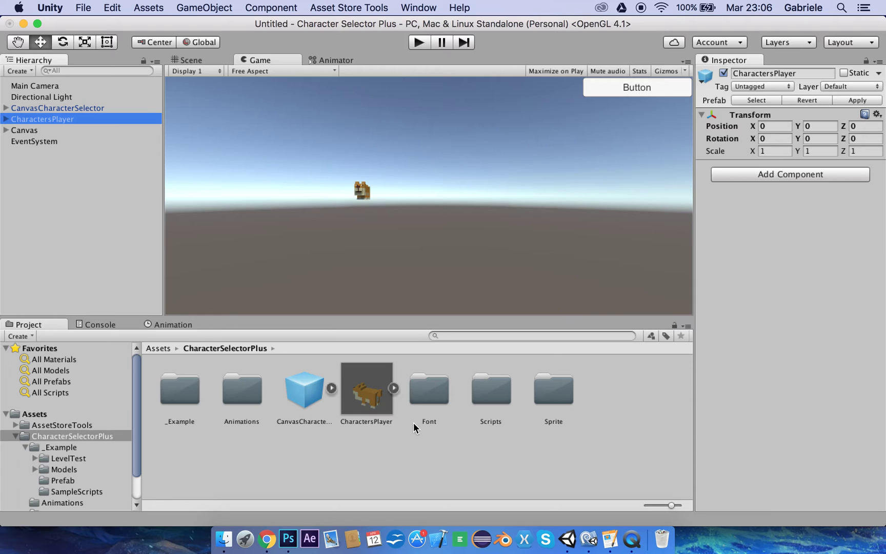
Select CharactersPlayer and expand it to show its five characters.
click(10, 107)
key(Return)
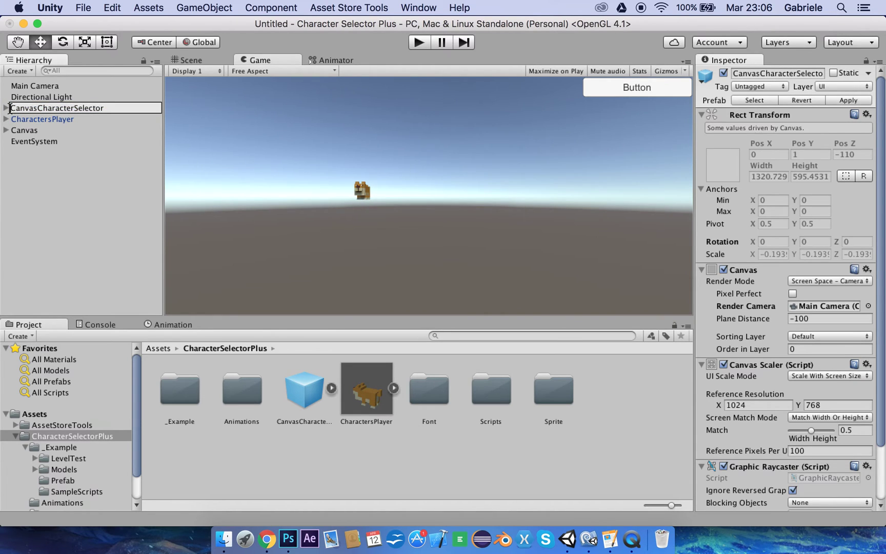
key(Return)
click(19, 120)
click(6, 119)
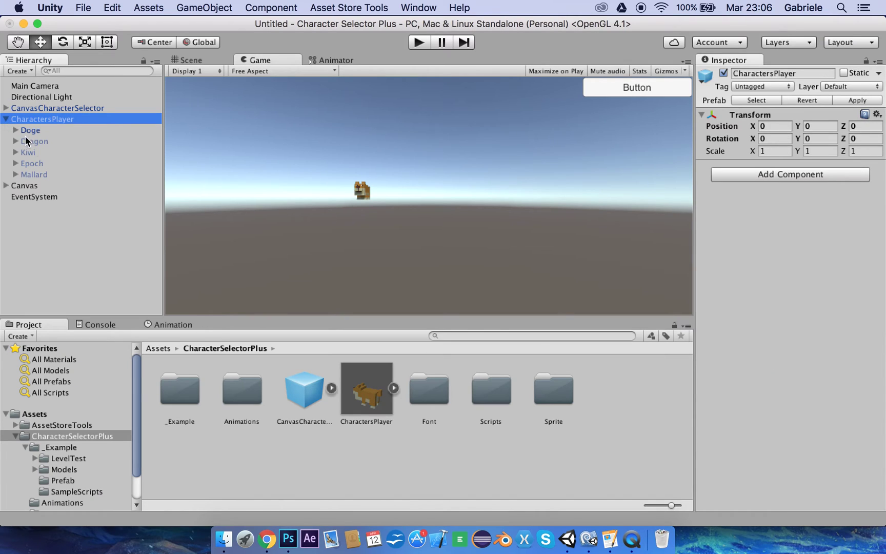
Delete Dragon, Kiwi, Epoch and Mallard, breaking the prefab instance.
click(31, 139)
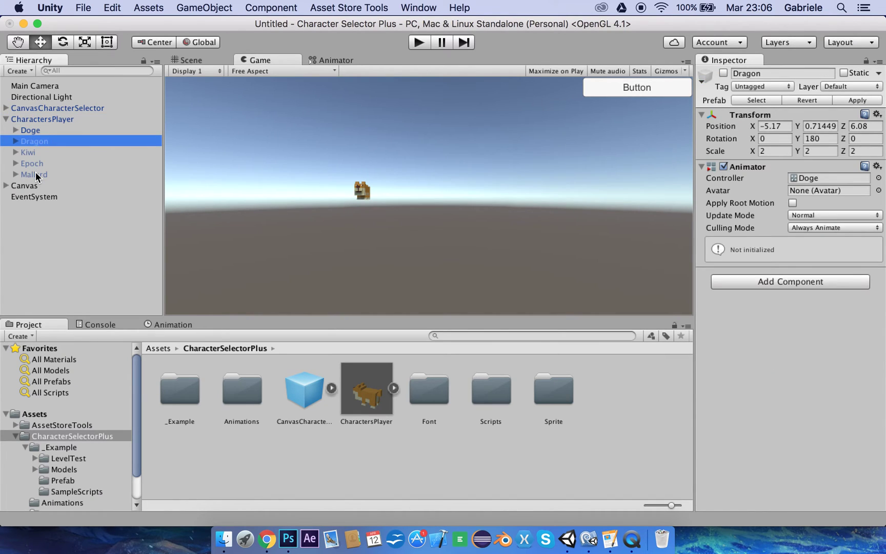
shift+click(36, 177)
right_click(27, 152)
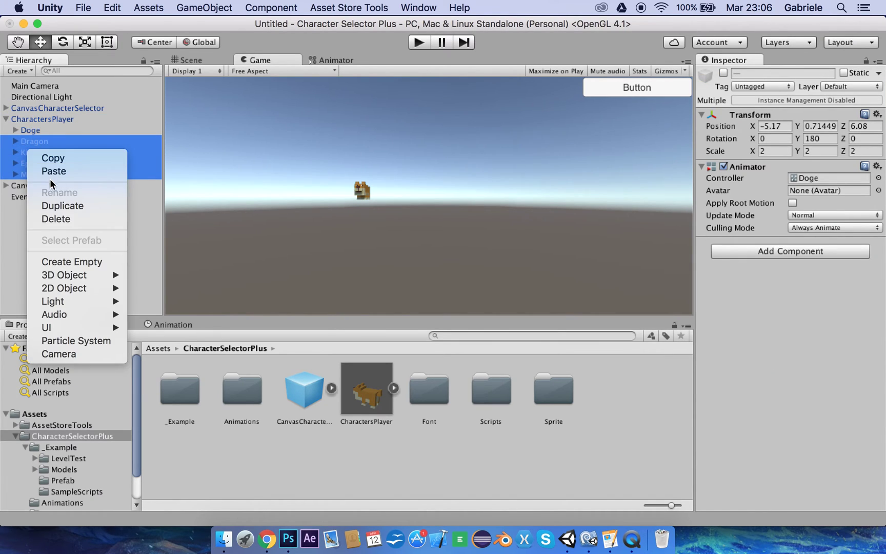
click(56, 217)
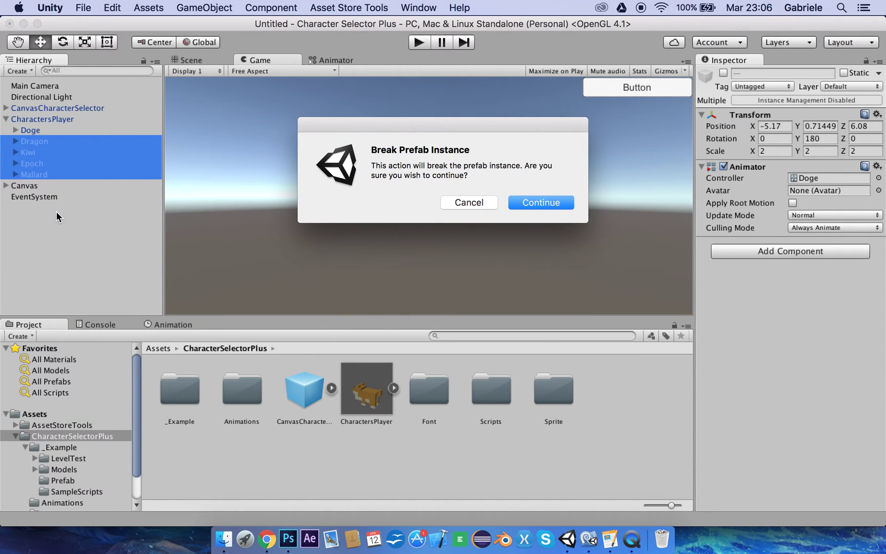
key(Return)
click(34, 130)
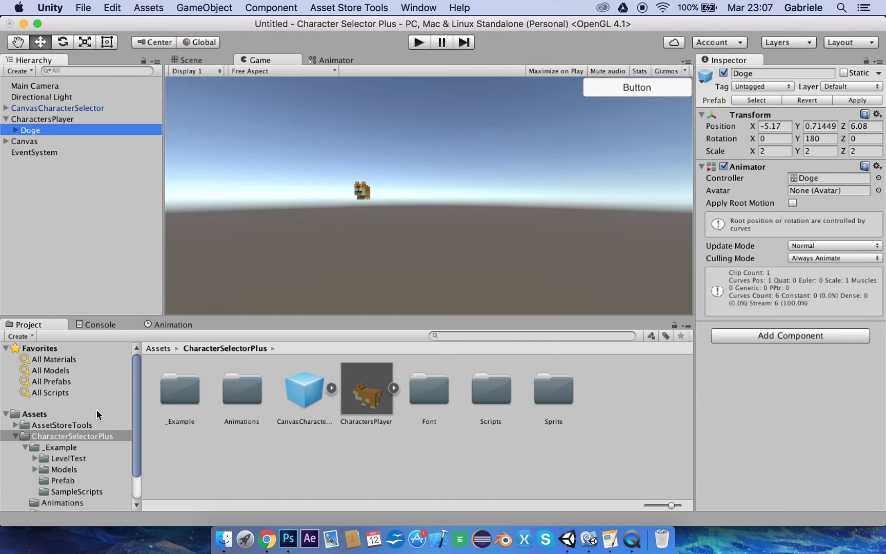
drag(138, 403, 133, 425)
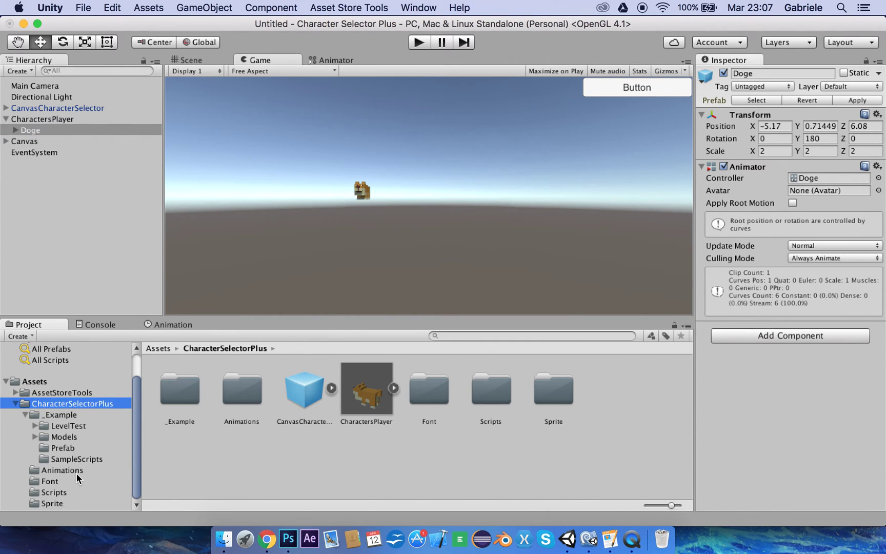
Add the Gray_Rabbit model from Models > Grey Bunny under CharactersPlayer.
click(62, 437)
scroll(385, 404, down, 1)
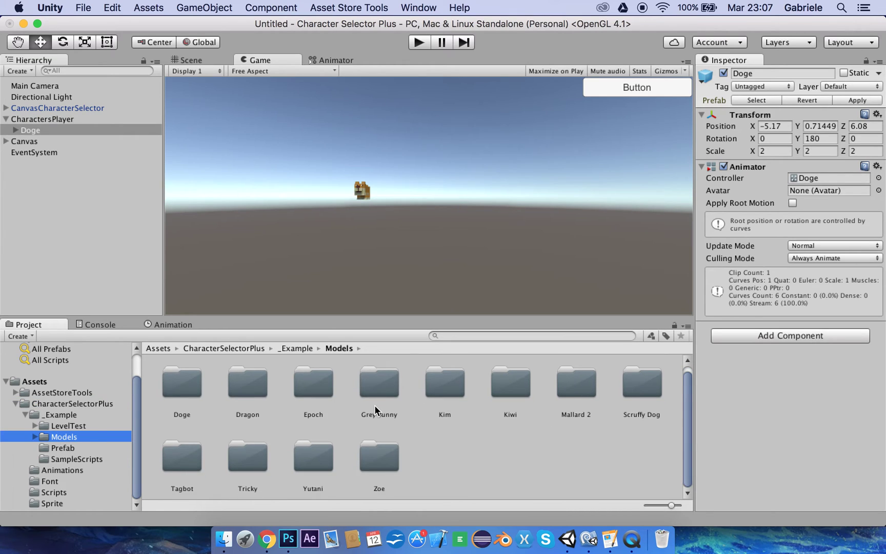
double_click(377, 391)
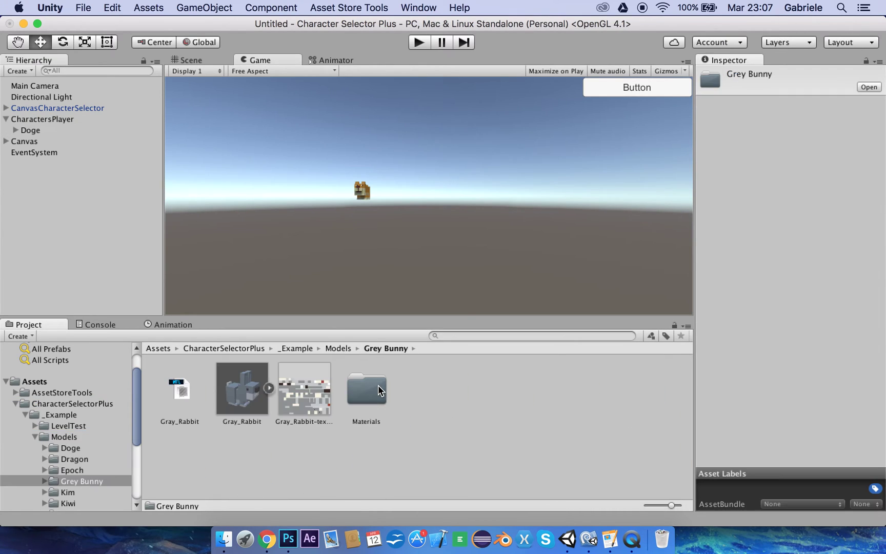
click(268, 388)
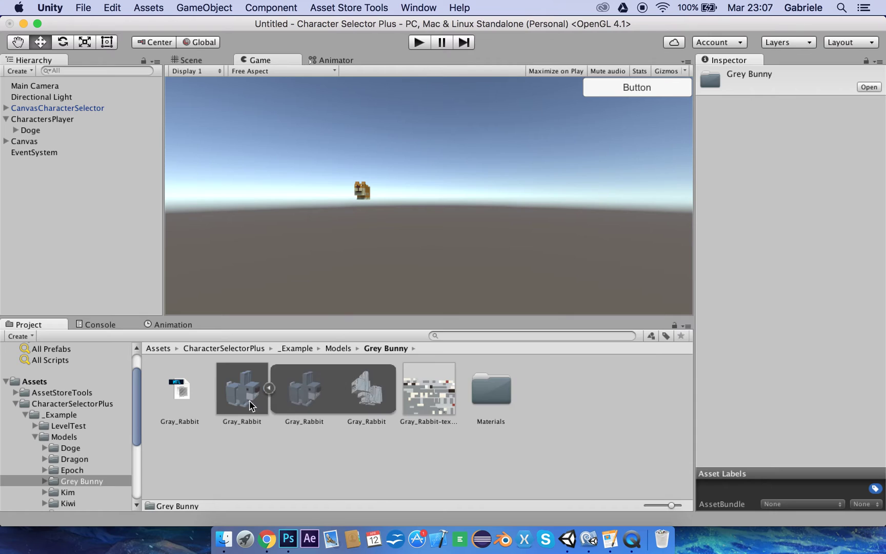
click(244, 399)
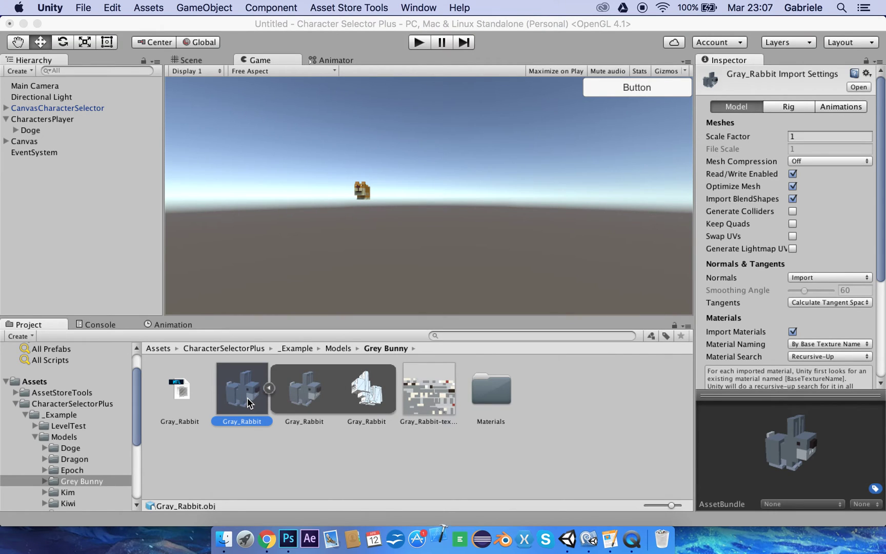
drag(247, 398, 39, 126)
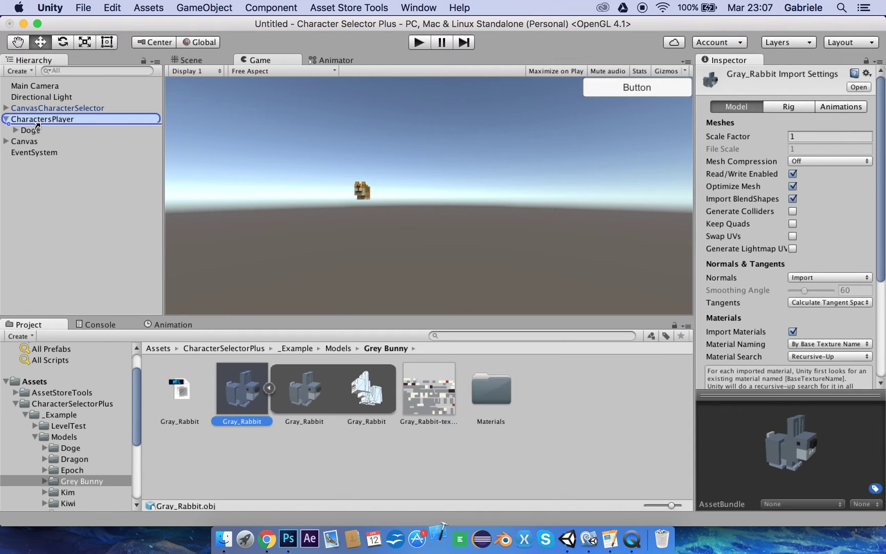
mouse_move(38, 126)
mouse_down()
mouse_move(42, 141)
mouse_move(38, 119)
mouse_up()
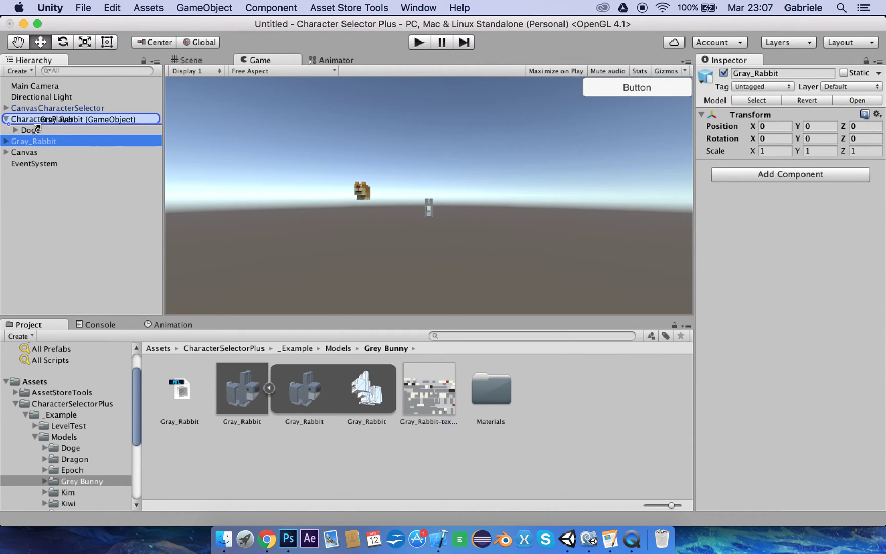
Copy Doge's Transform values and paste them onto Gray_Rabbit.
click(39, 142)
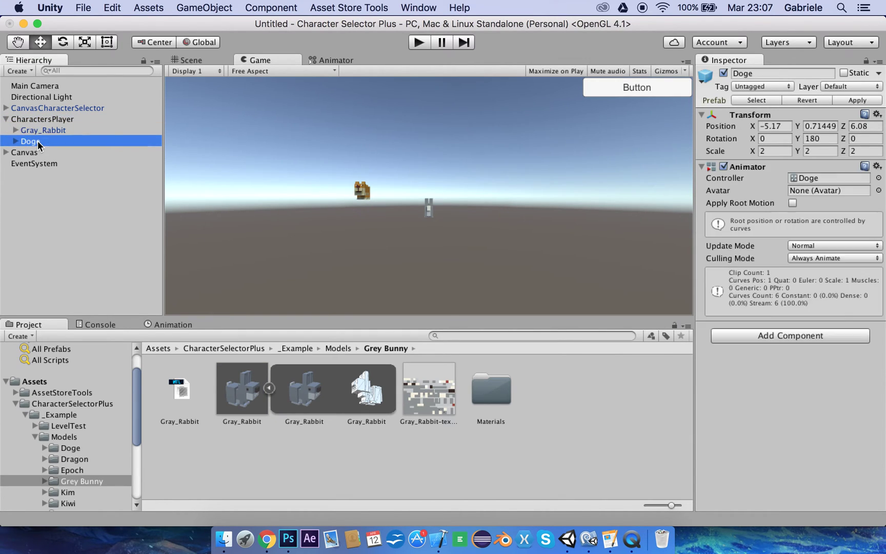
click(877, 114)
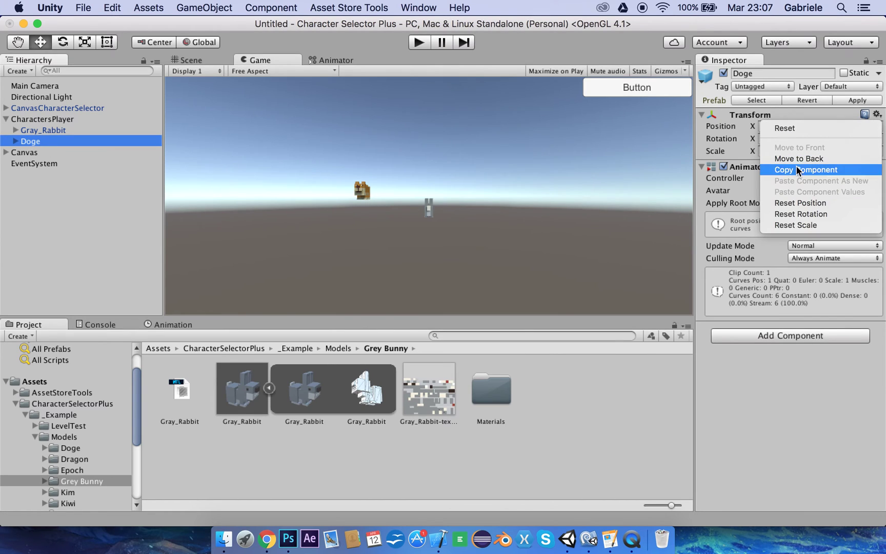
click(797, 170)
click(43, 130)
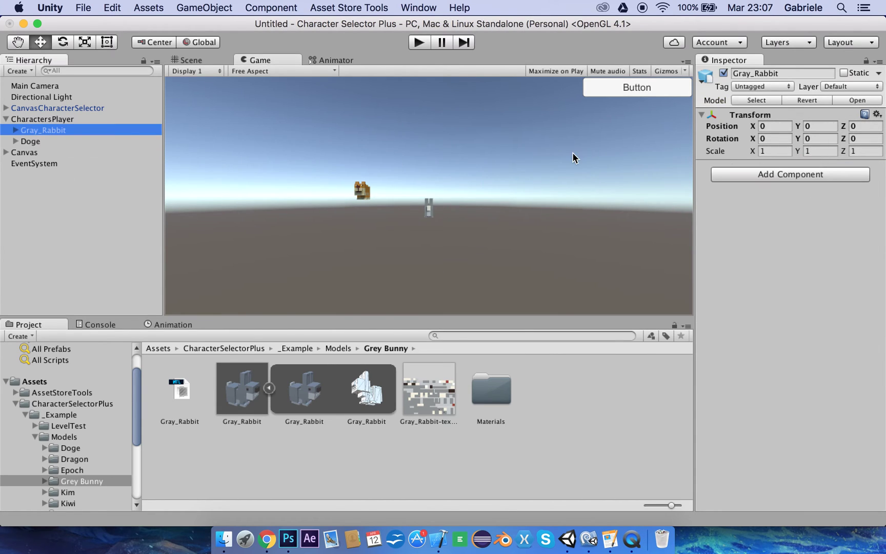
click(877, 116)
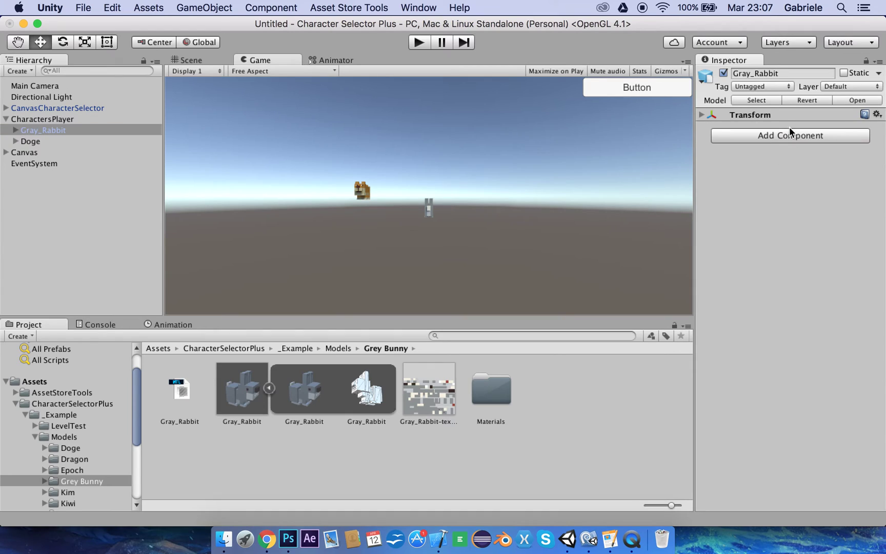
click(702, 116)
click(877, 115)
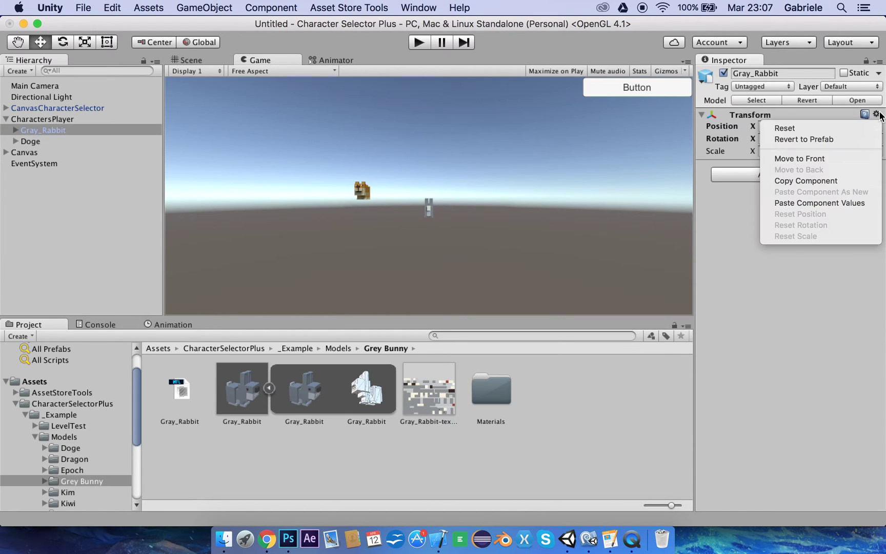
click(835, 203)
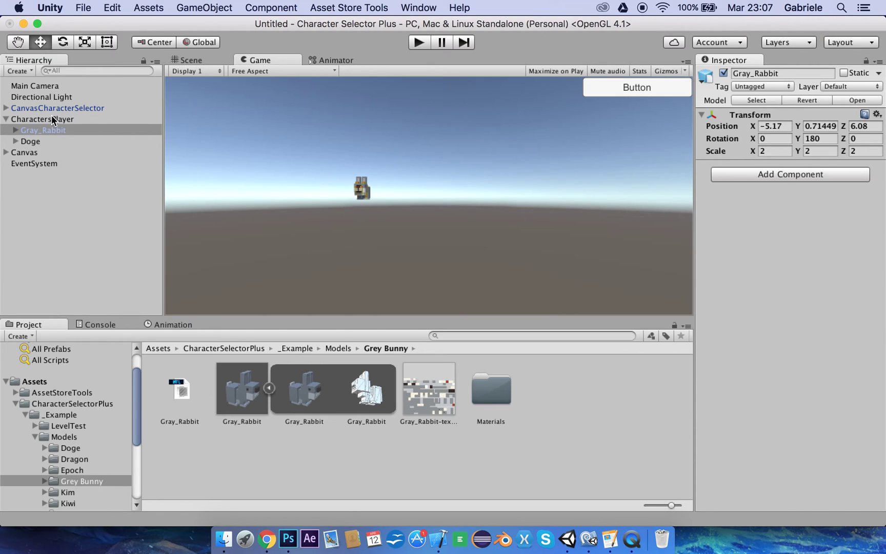
Delete Doge from the scene and select Gray_Rabbit.
click(32, 144)
right_click(33, 144)
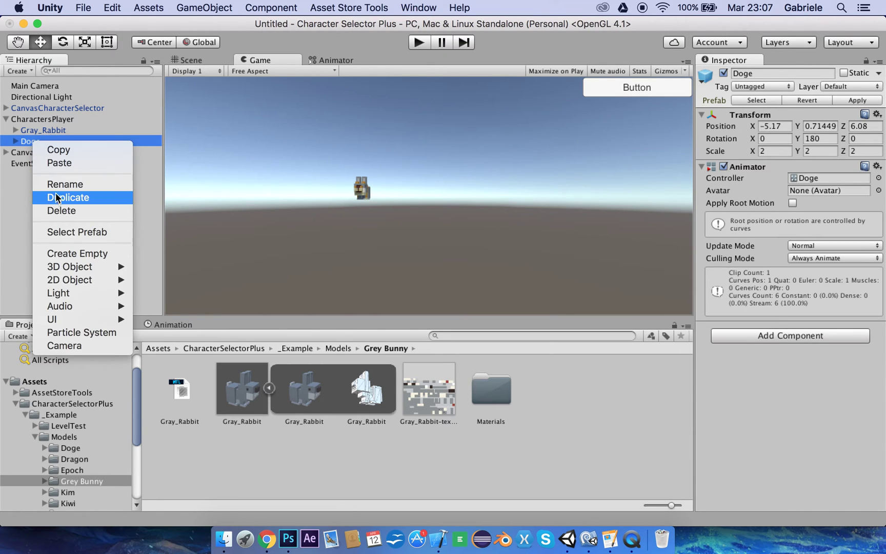
click(51, 209)
click(51, 131)
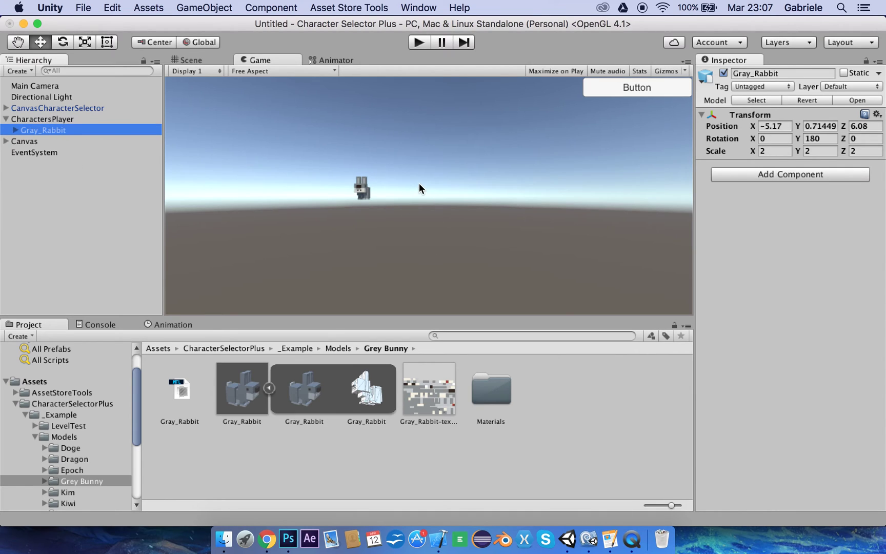
Rename Gray_Rabbit to 'Bunny' and expand CanvasCharacterSelector's children.
click(784, 73)
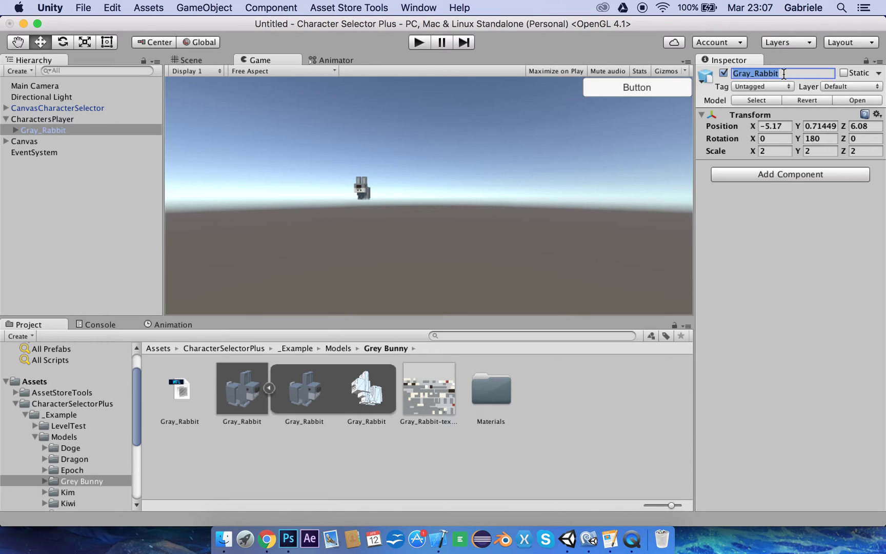
text(Bunny)
key(Return)
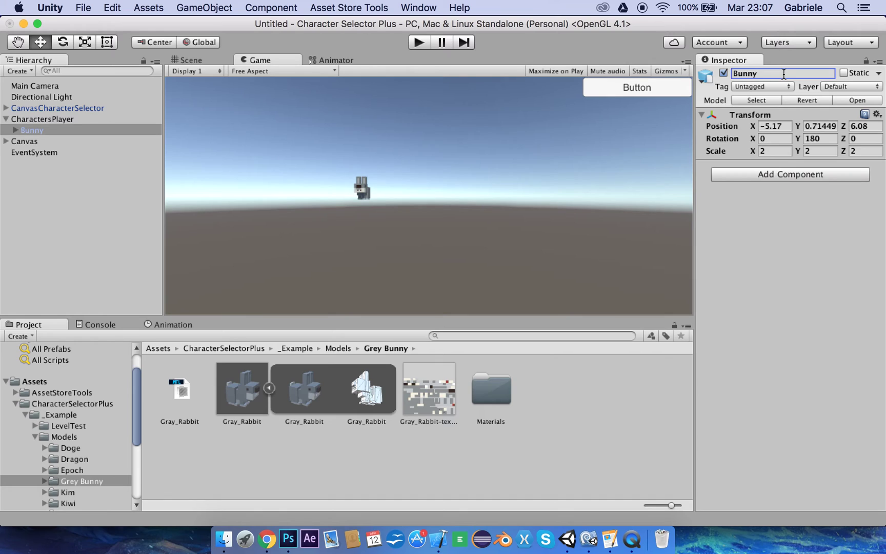
click(5, 109)
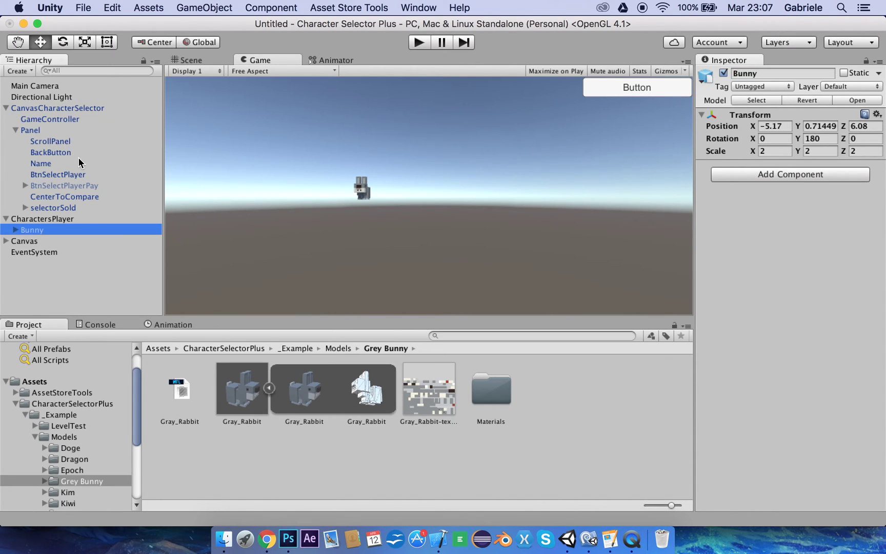
Set GameController's Scroll Rect Snap prefab list size to 0 and show the Prefab folder.
click(50, 120)
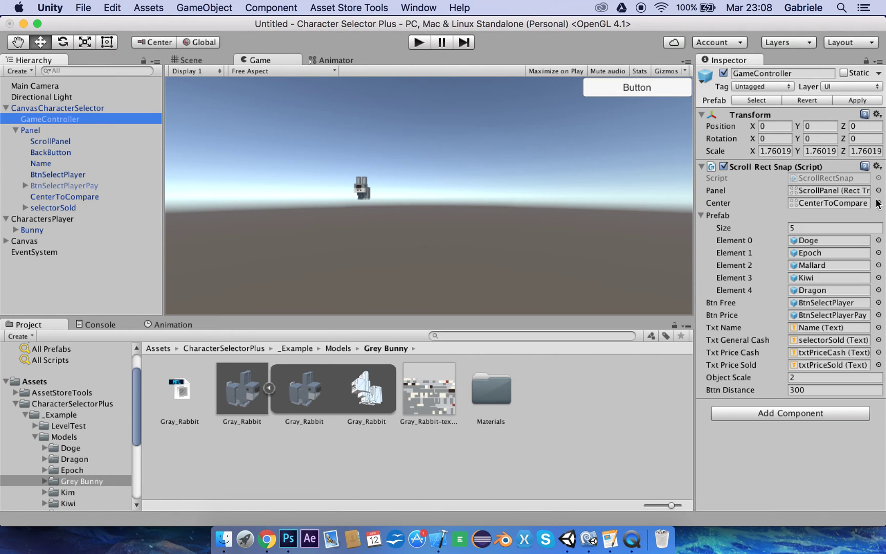
click(813, 226)
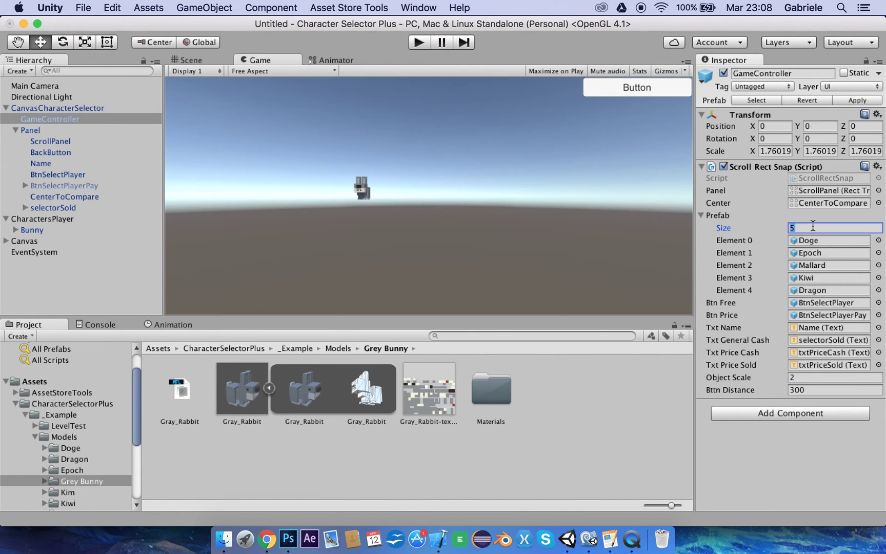
text(0)
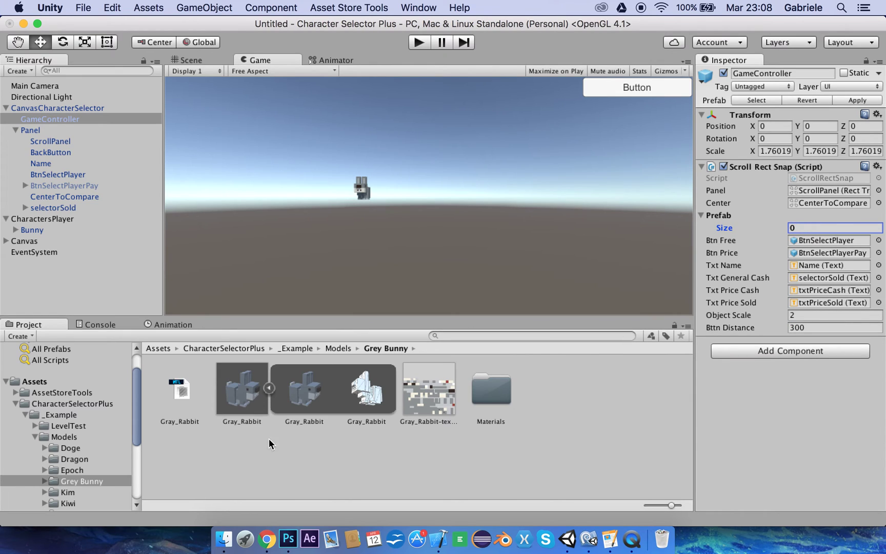
scroll(64, 458, down, 5)
click(64, 448)
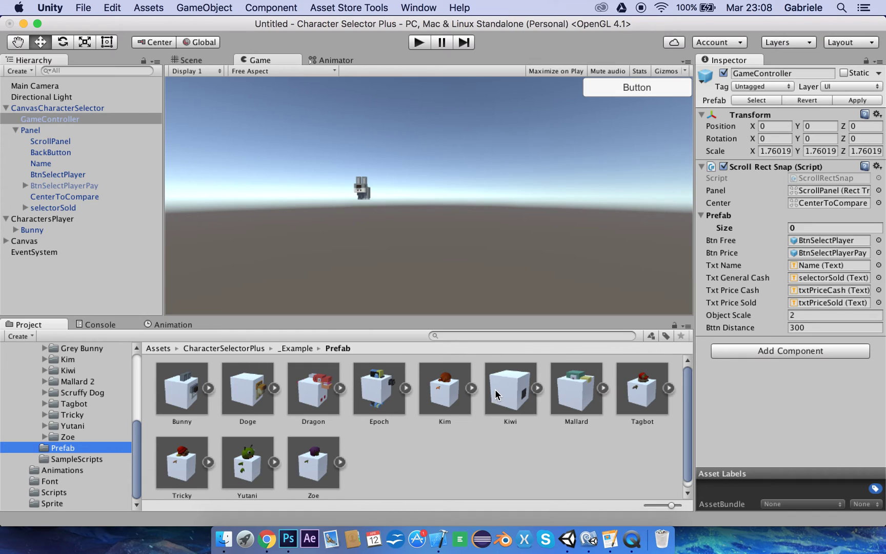
scroll(277, 422, down, 1)
scroll(387, 411, up, 1)
Permanently delete the Bunny prefab asset.
click(180, 384)
right_click(180, 383)
click(175, 396)
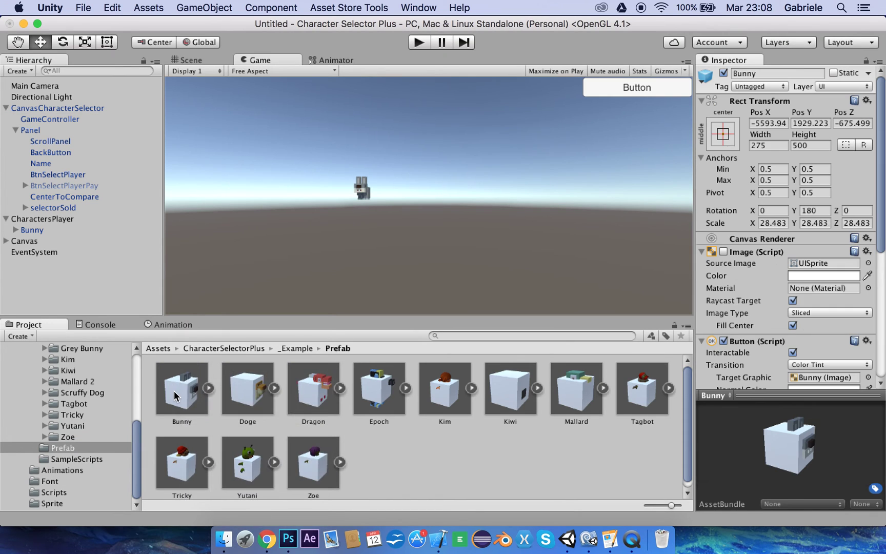
right_click(175, 396)
click(222, 317)
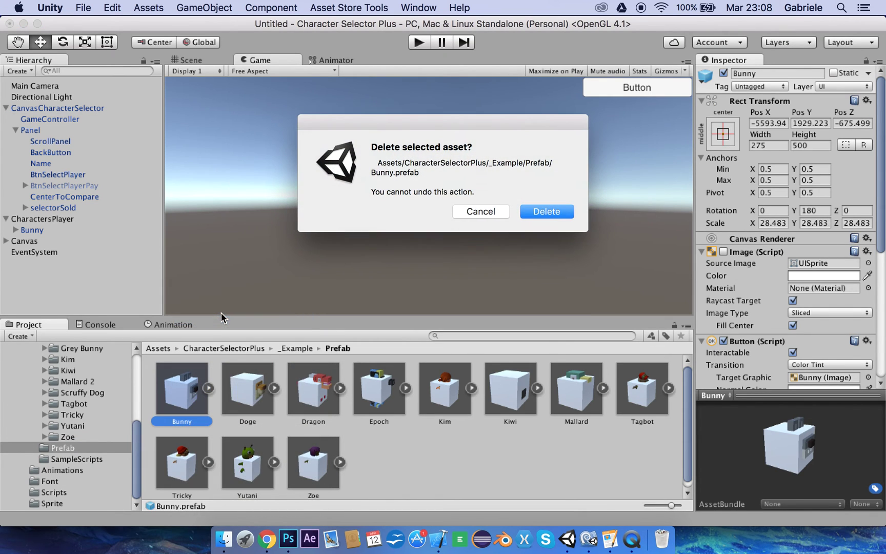
click(559, 214)
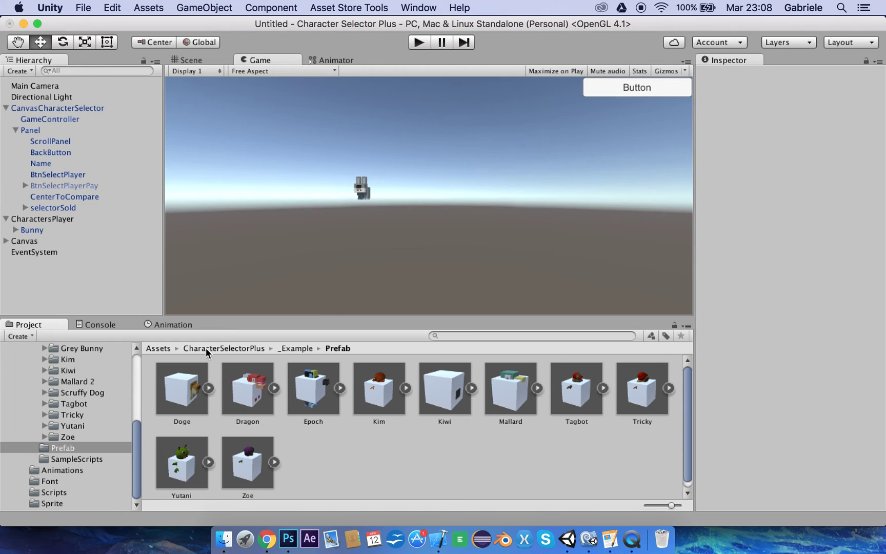
Duplicate the Doge prefab as 'Doge 1' and try dropping it into the Game view.
click(192, 394)
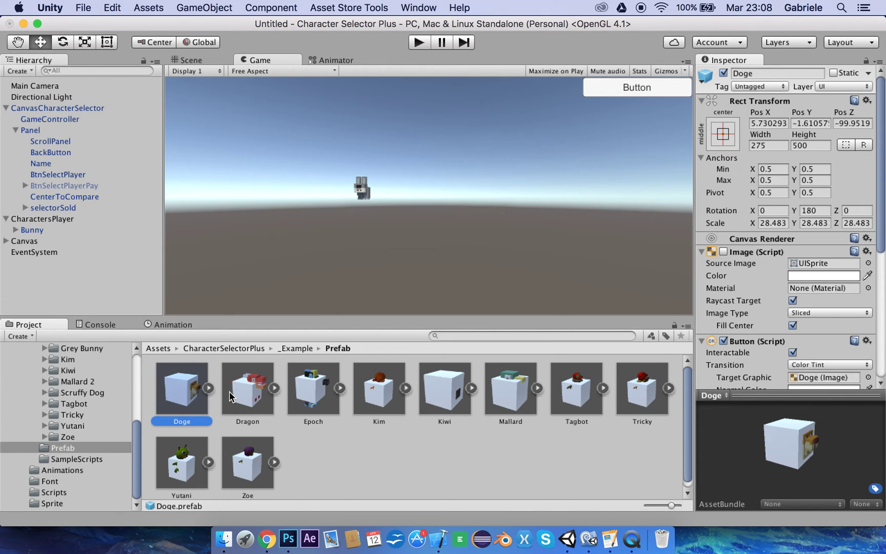
key(super+d)
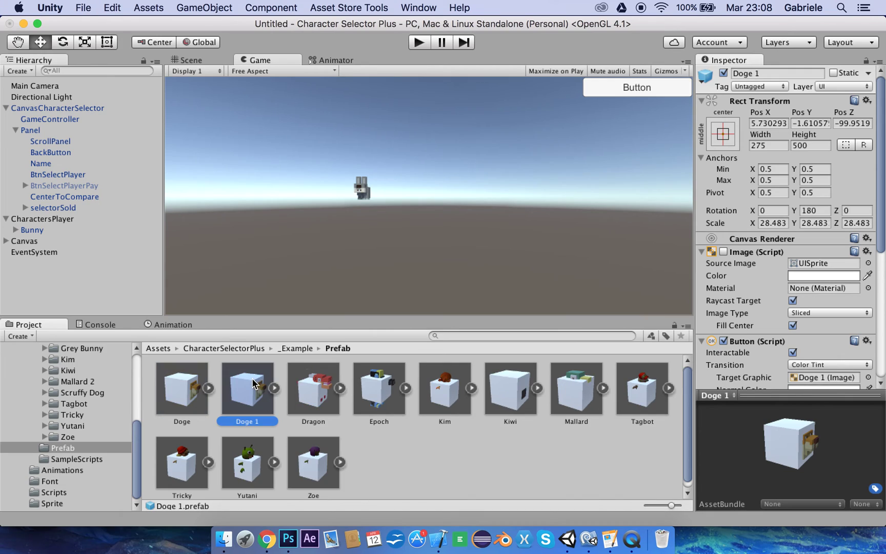
mouse_move(249, 396)
mouse_down()
mouse_move(294, 174)
mouse_move(299, 196)
mouse_up()
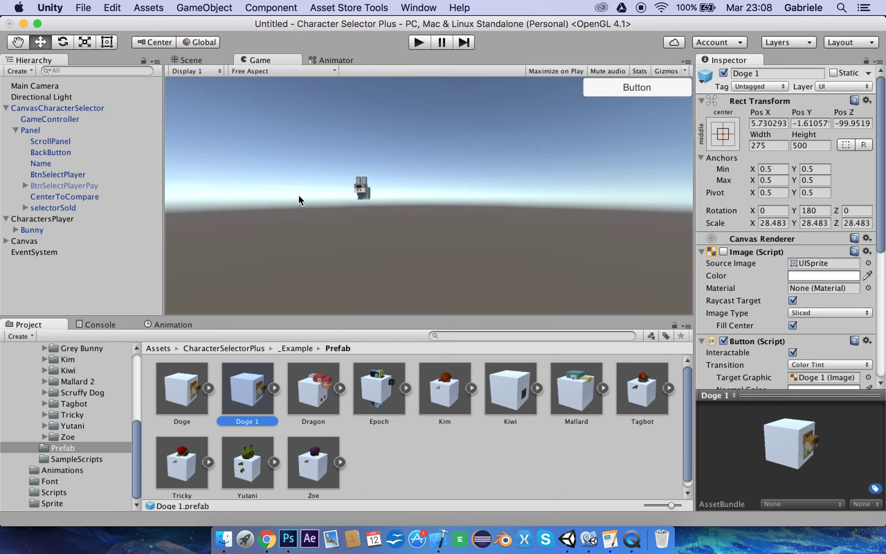
Place Doge 1 in the Scene view and frame it.
click(192, 62)
drag(255, 386, 304, 194)
double_click(27, 97)
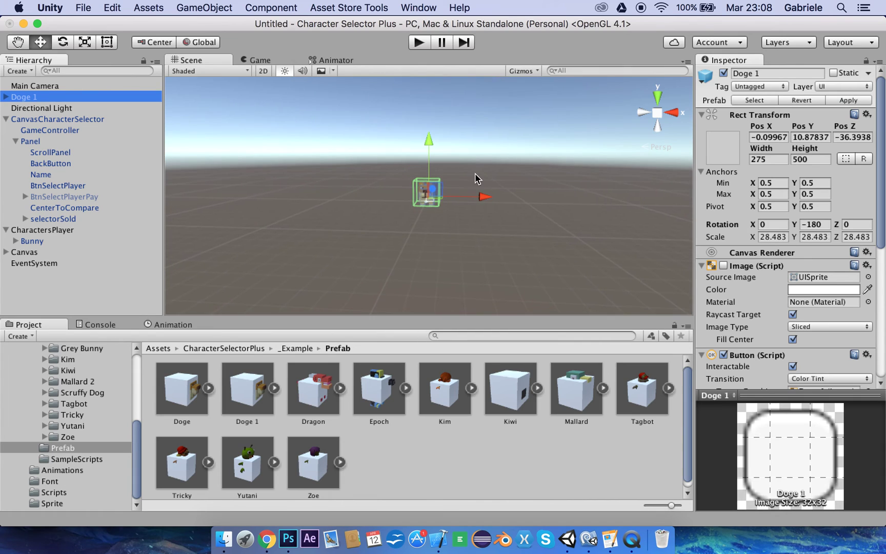
scroll(424, 201, up, 5)
mouse_move(465, 193)
alt+mouse_down()
mouse_move(406, 216)
mouse_move(299, 175)
alt+mouse_up()
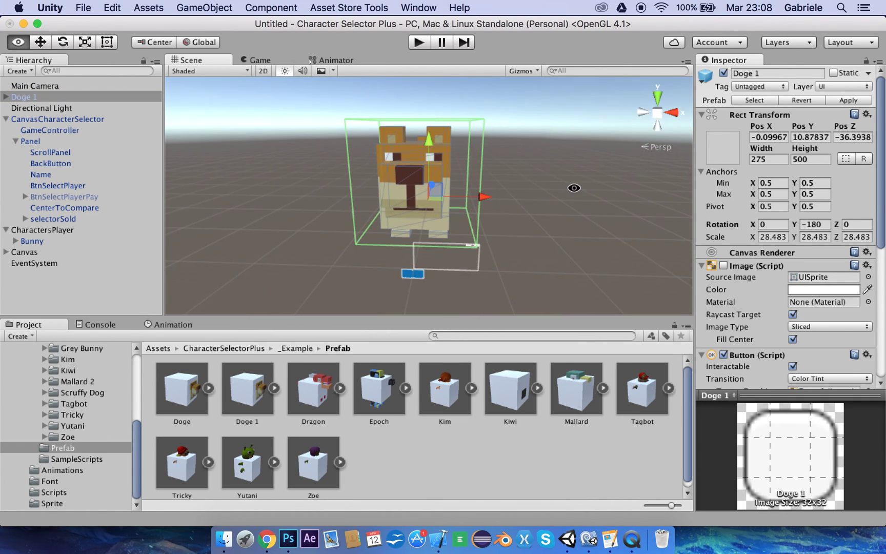
Add the Gray_Rabbit model from Grey Bunny under Doge 1's Cube, beside the Doge model.
click(7, 98)
click(22, 105)
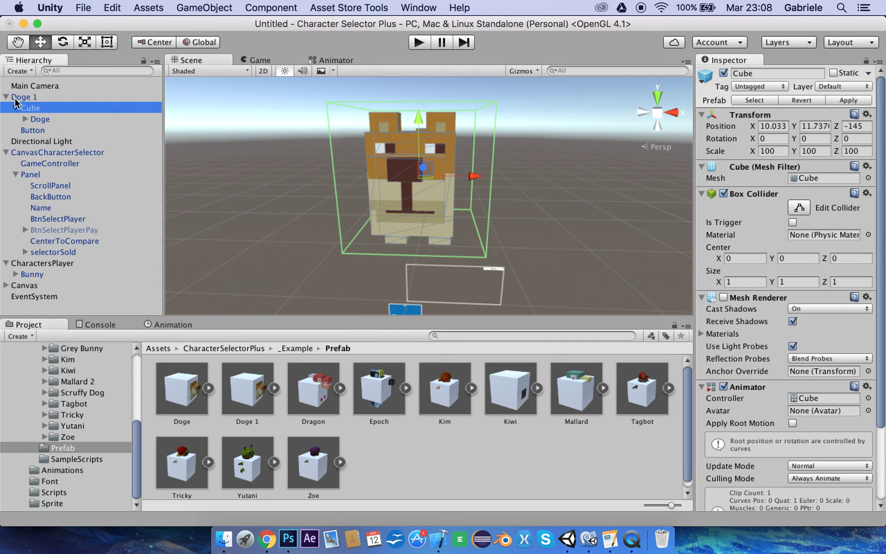
click(39, 119)
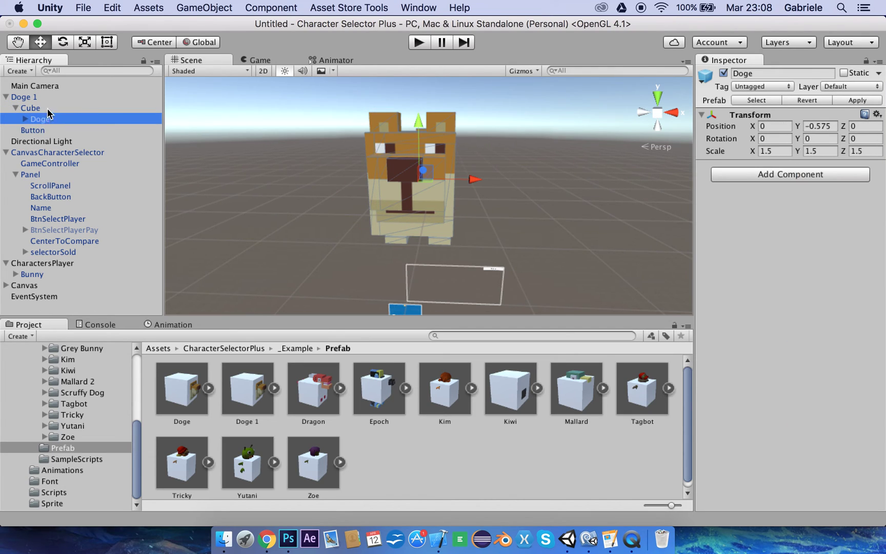
alt+drag(433, 188, 483, 146)
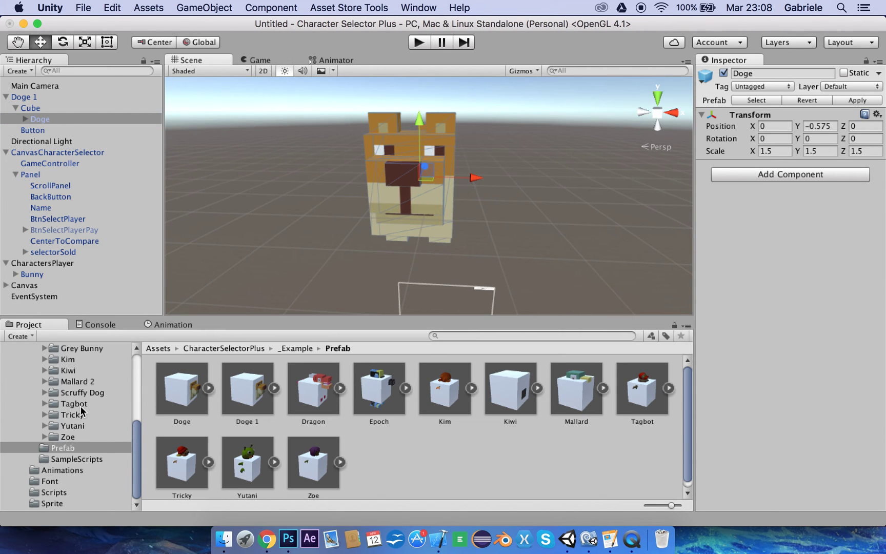
scroll(81, 406, up, 1)
scroll(83, 407, up, 1)
scroll(84, 407, up, 3)
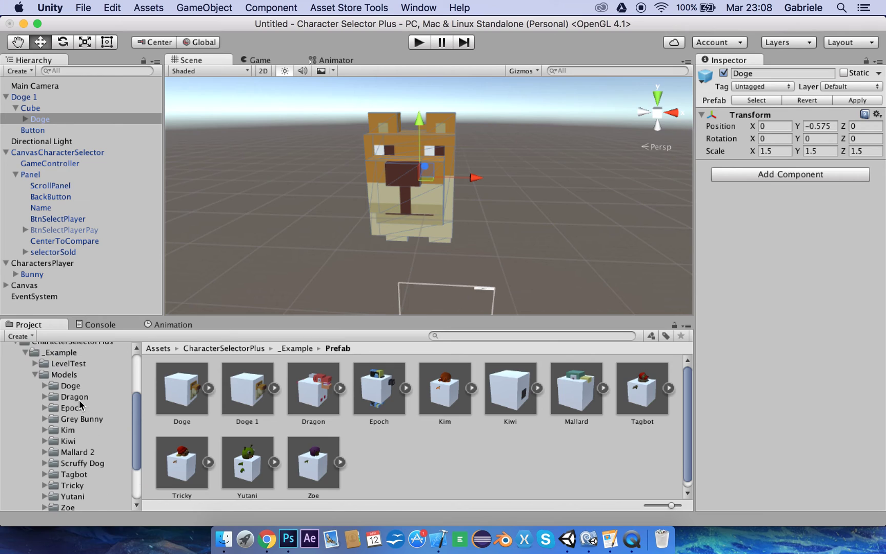
scroll(91, 409, down, 4)
scroll(76, 402, up, 1)
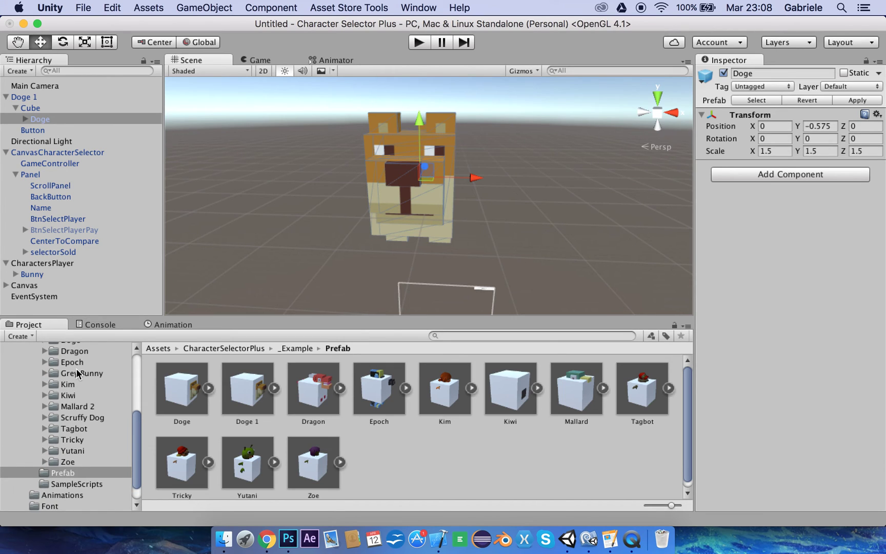
click(76, 373)
mouse_move(242, 388)
mouse_down()
mouse_move(41, 120)
mouse_move(46, 115)
mouse_up()
Copy the Transform component values from the Doge model inside Cube.
click(43, 130)
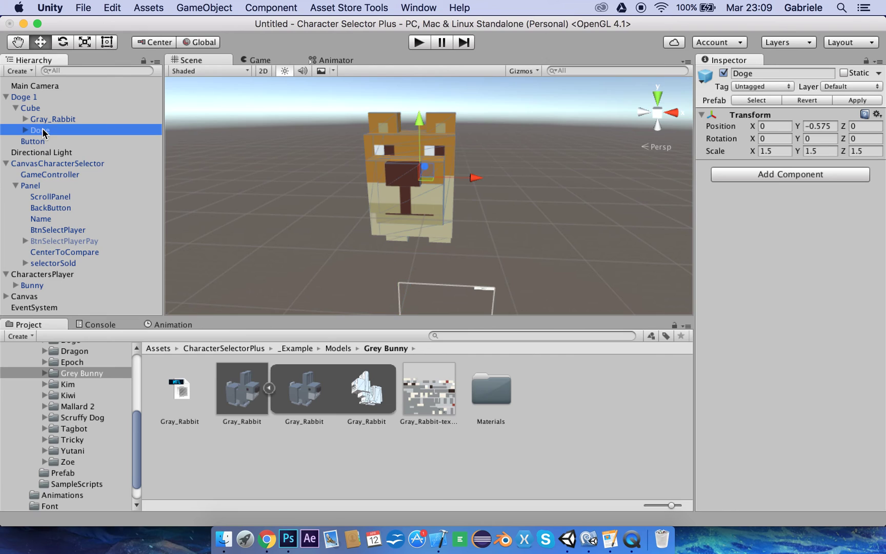
click(876, 115)
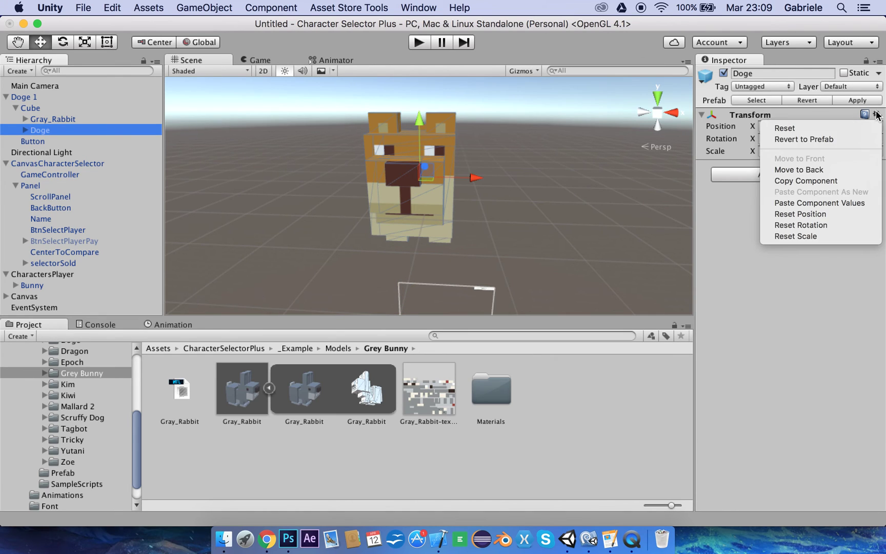
click(805, 180)
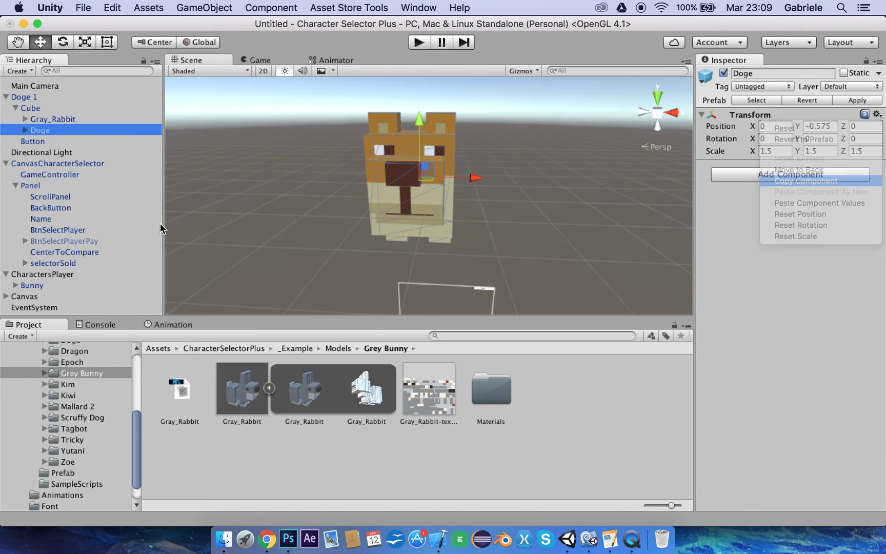
Paste Doge's values onto Gray_Rabbit (Y −0.575, scale 1.5) and orbit to check the overlap.
click(68, 122)
click(876, 118)
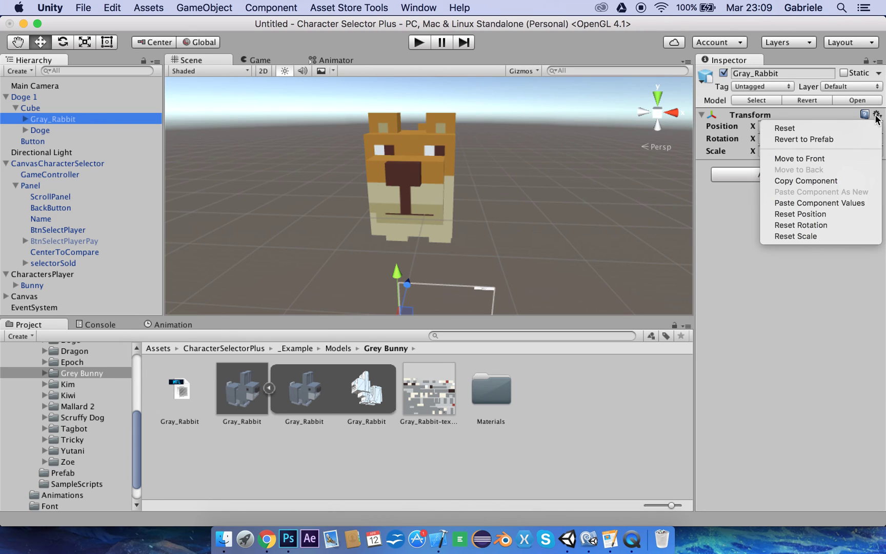
click(845, 207)
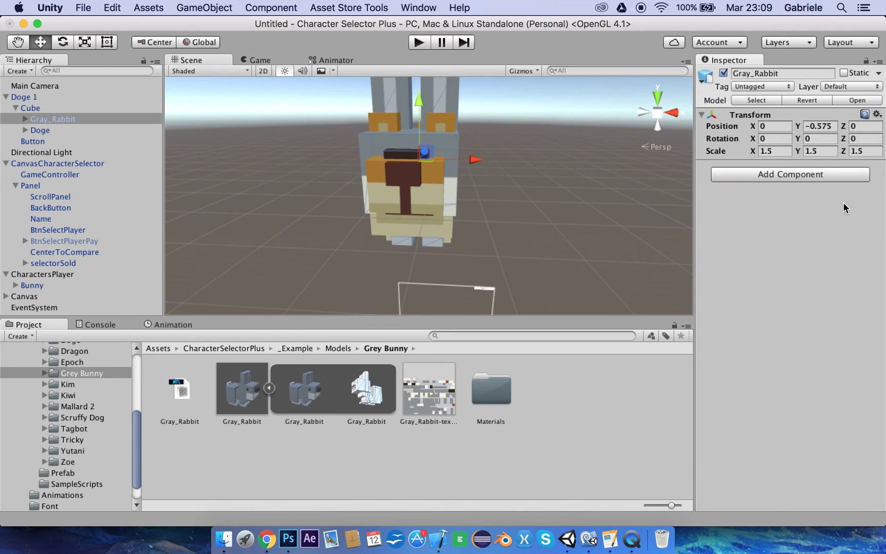
alt+drag(527, 198, 433, 173)
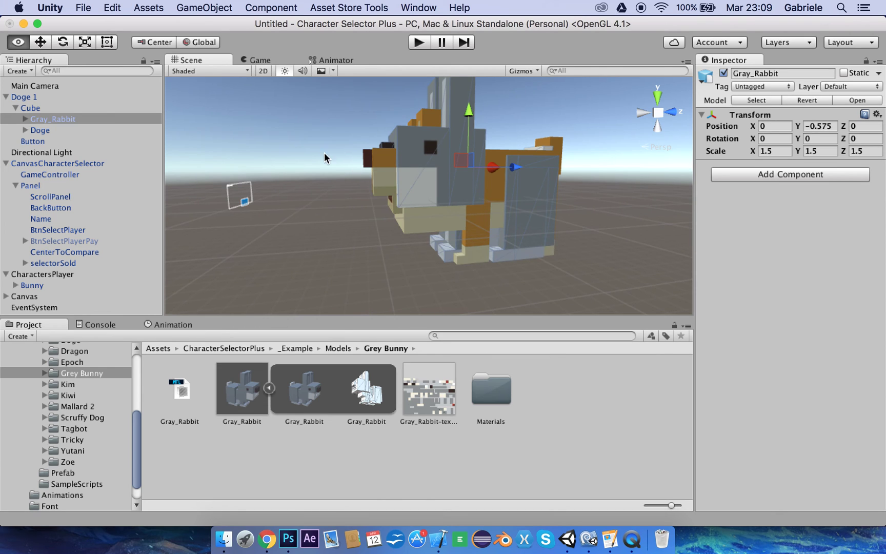
alt+drag(326, 159, 412, 191)
alt+drag(374, 152, 2, 147)
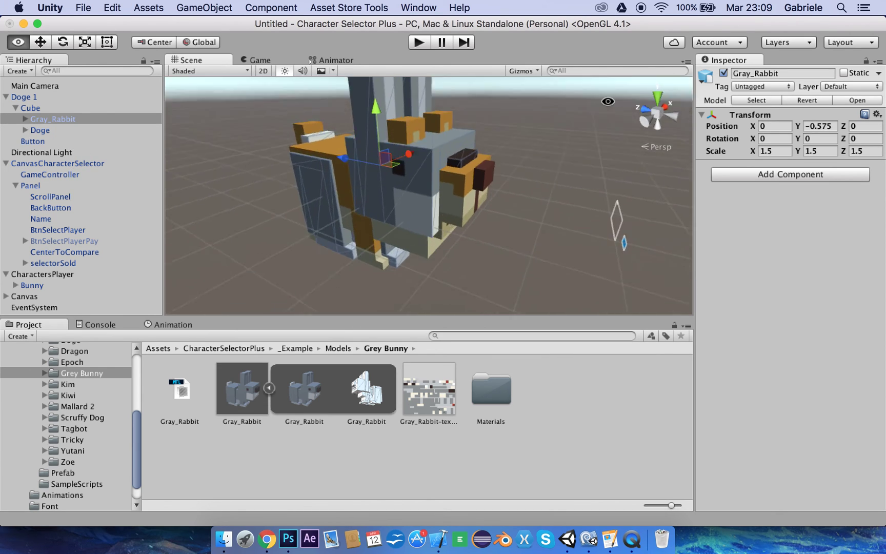
Delete the old Doge model from Cube, confirming the prefab-instance break.
right_click(35, 129)
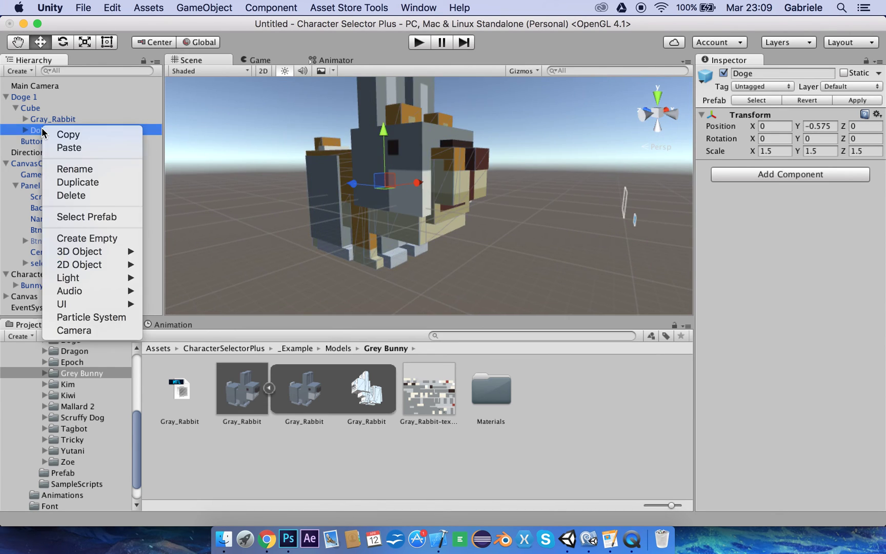
click(69, 196)
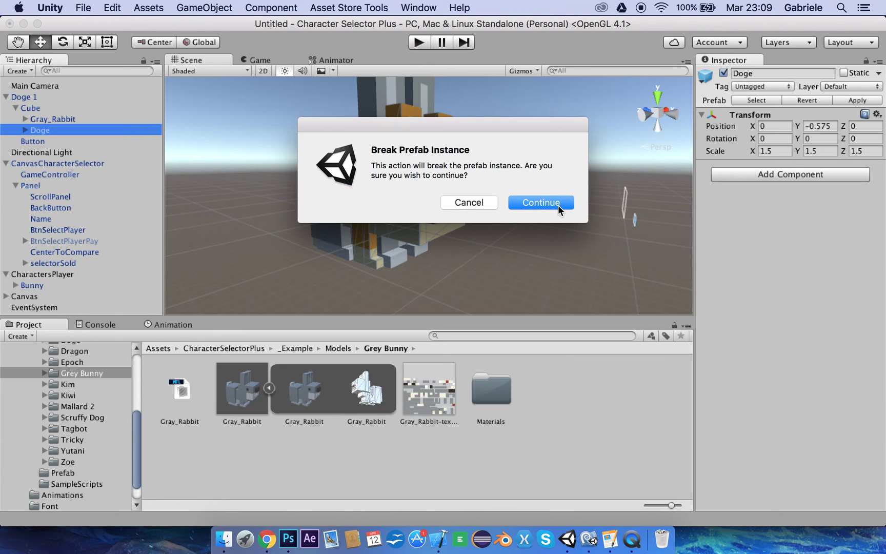
click(545, 205)
Rename the Doge 1 object to Bunny and open the Prefab folder.
click(41, 99)
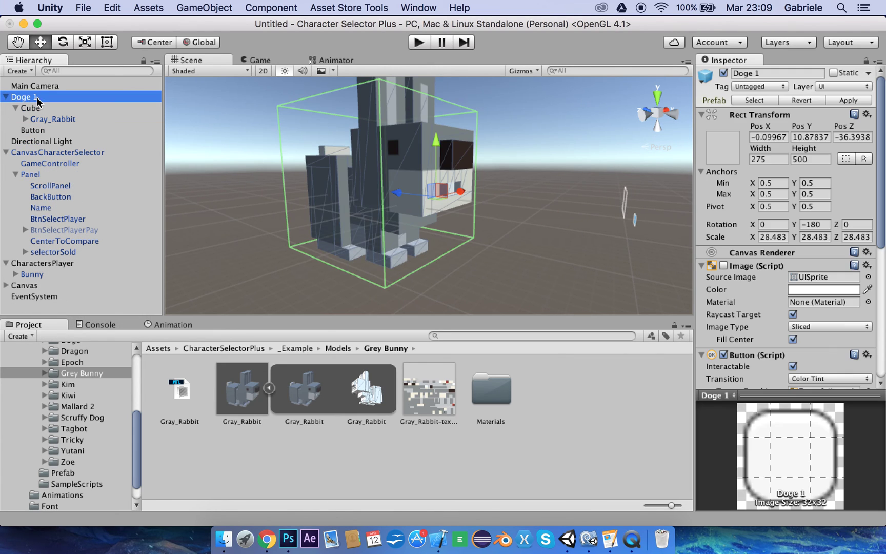
click(765, 73)
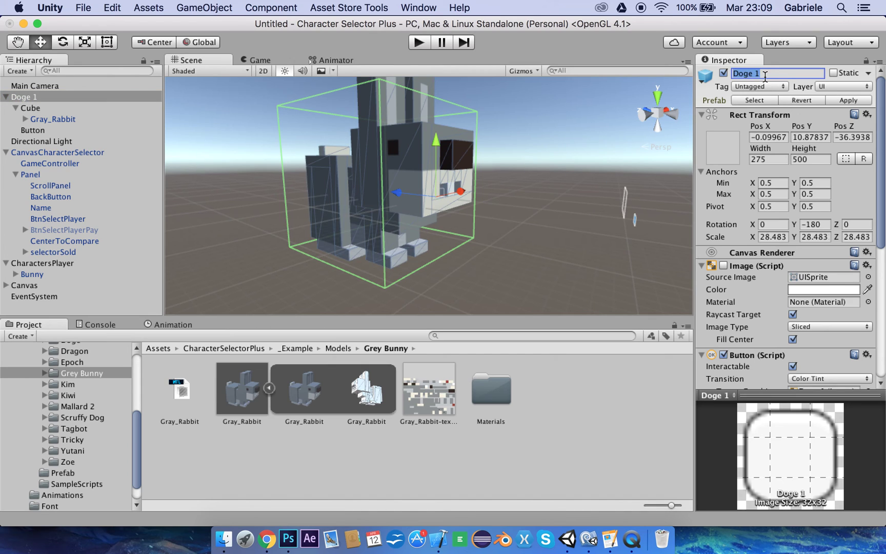
text(Bunny)
key(Return)
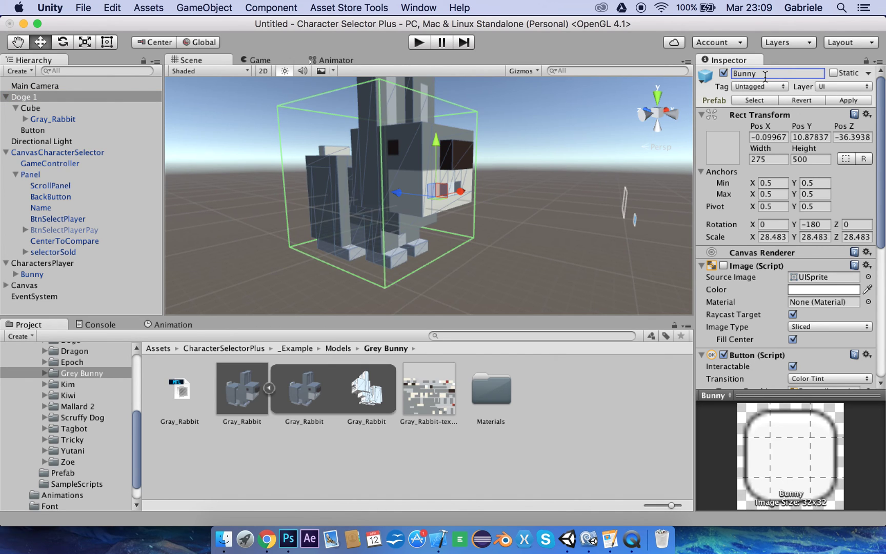
alt+drag(415, 180, 161, 173)
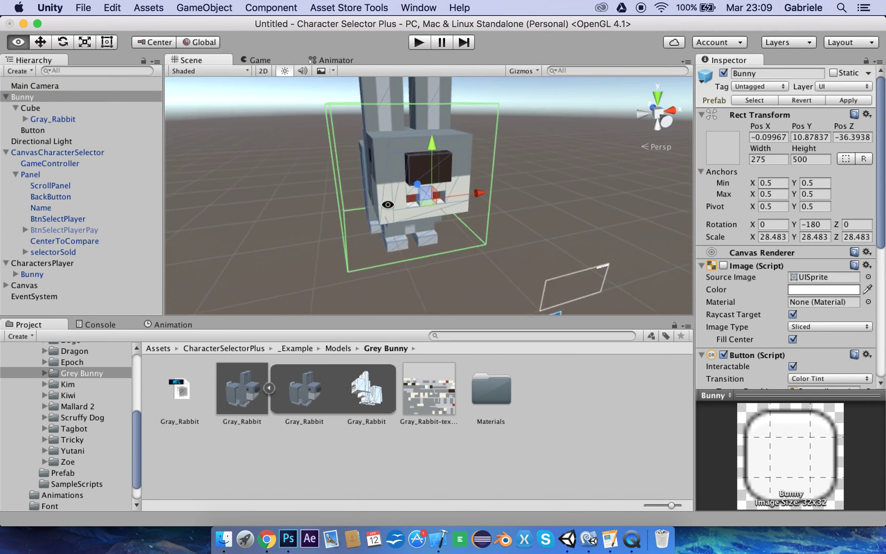
click(76, 99)
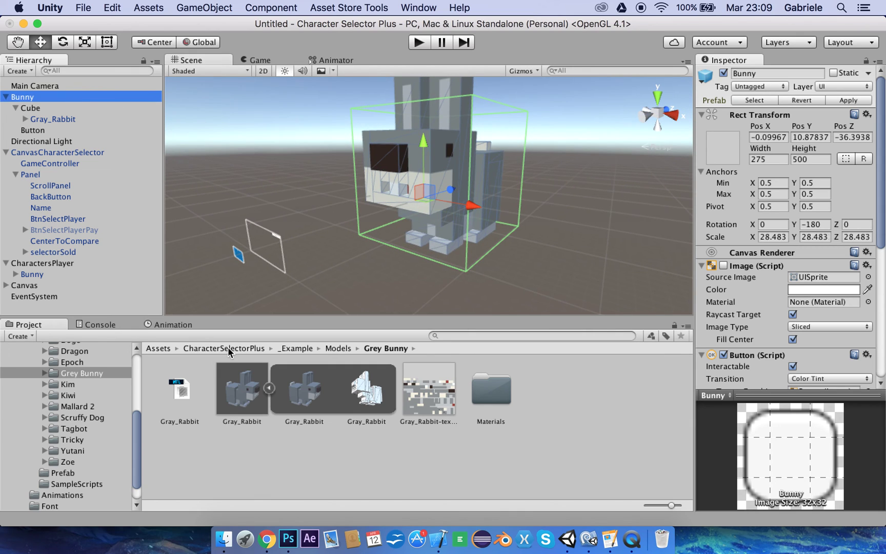
scroll(64, 419, down, 2)
click(63, 448)
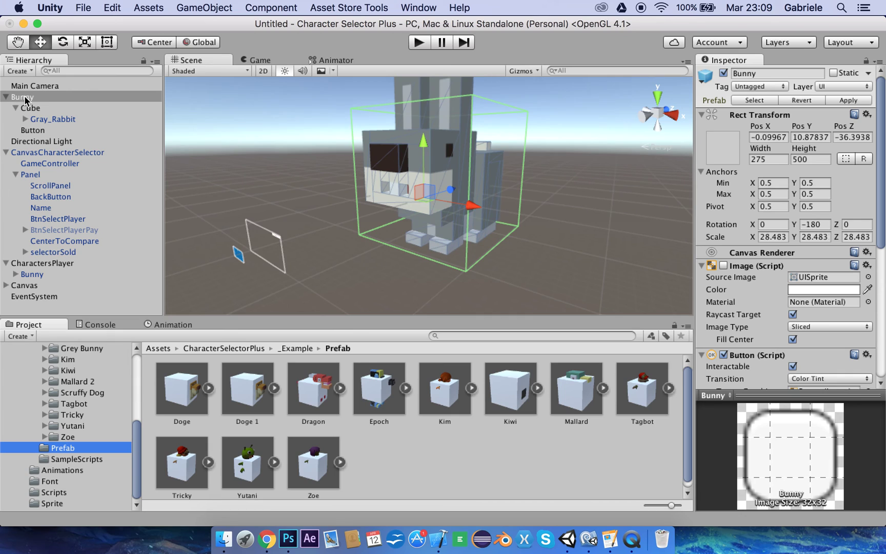
Drag Bunny into the Prefab folder as a new prefab, then delete its scene instance.
drag(24, 101, 405, 475)
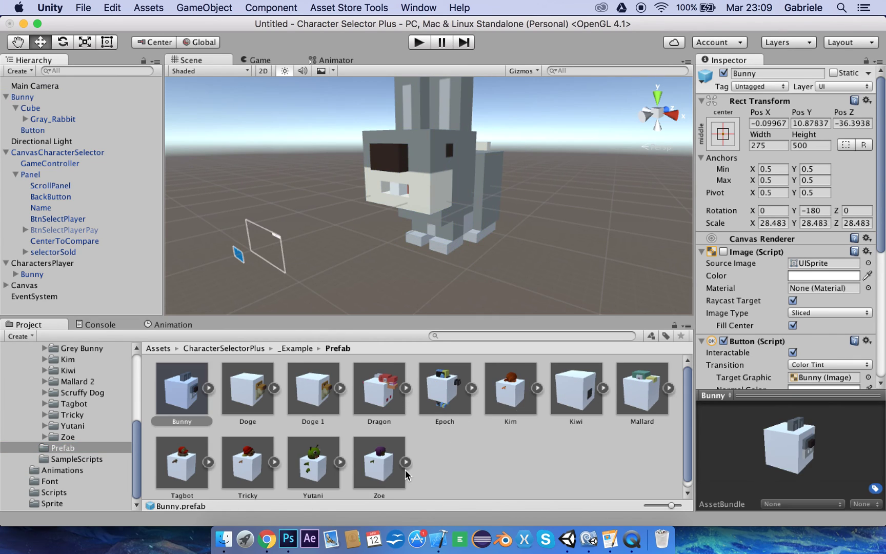
click(176, 405)
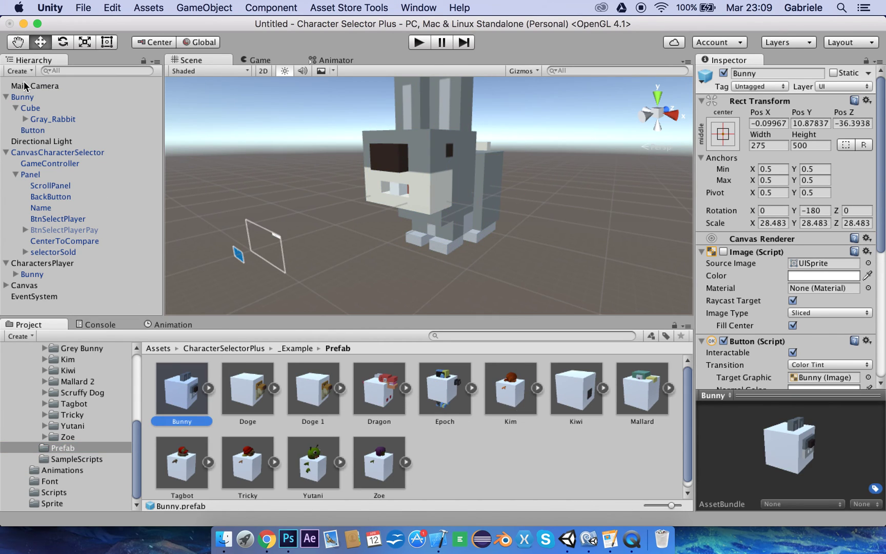
right_click(25, 97)
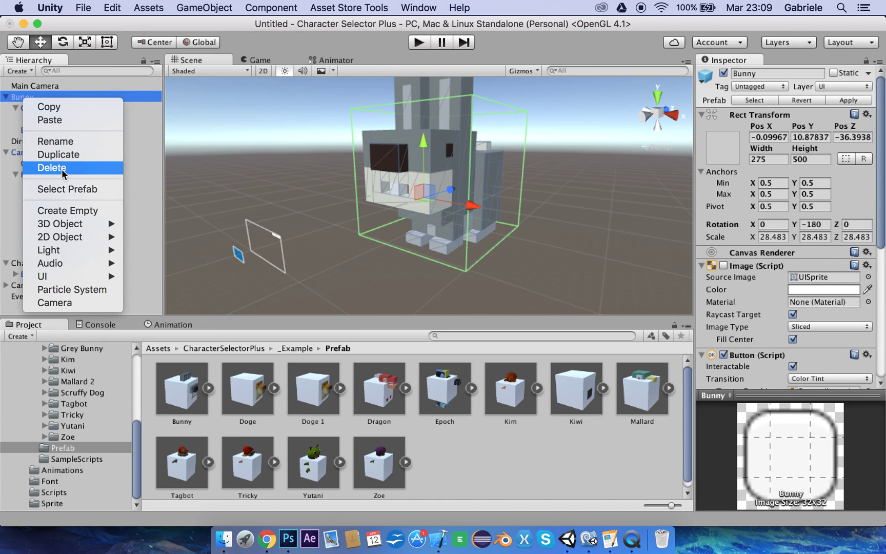
click(64, 167)
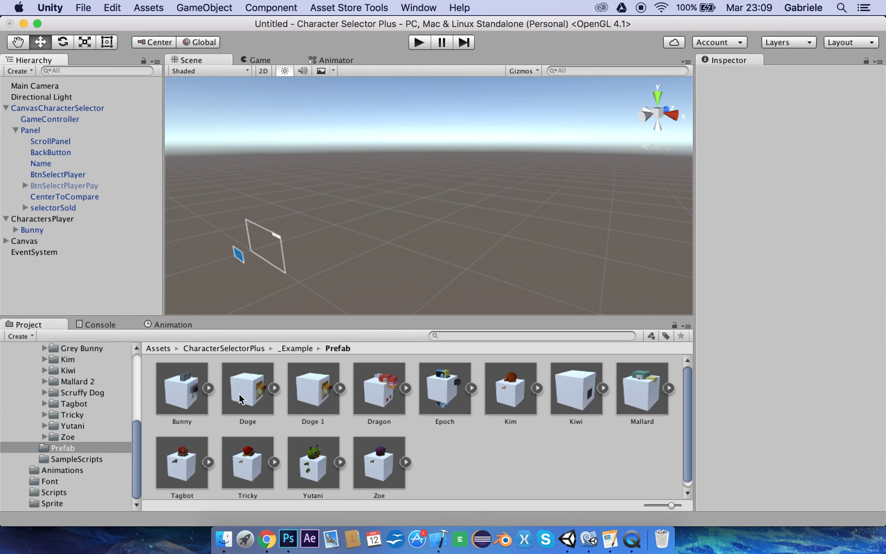
click(186, 395)
scroll(796, 256, down, 5)
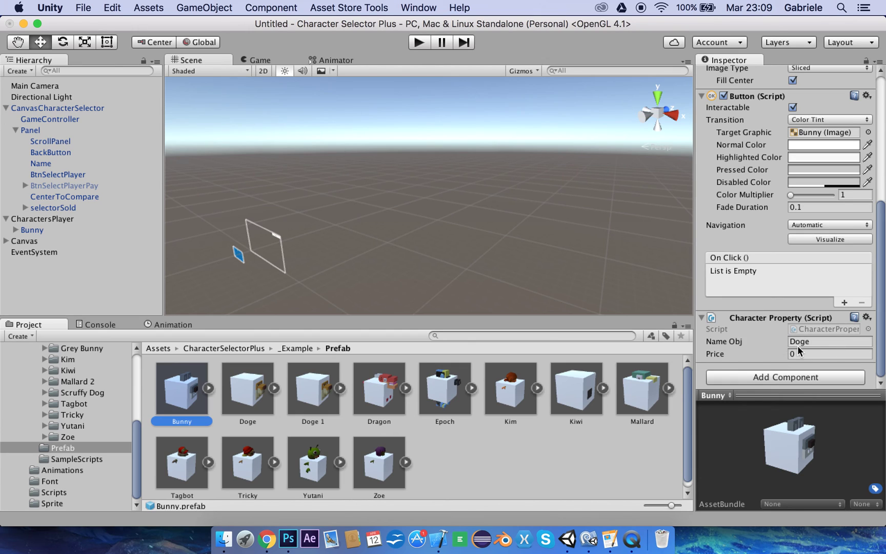
In Character Property, change Name Obj from Doge to Bunny and set Price to 0.3.
click(815, 340)
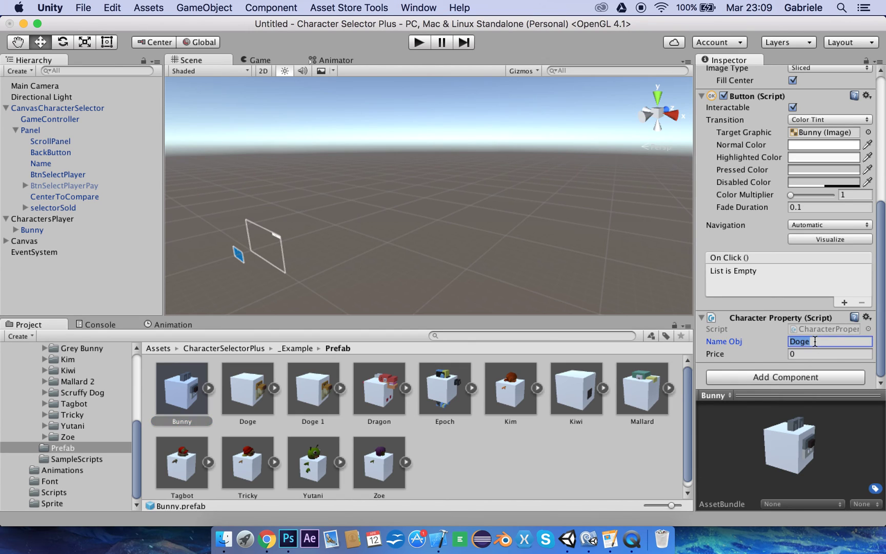
text(Bunny Character)
key(Tab)
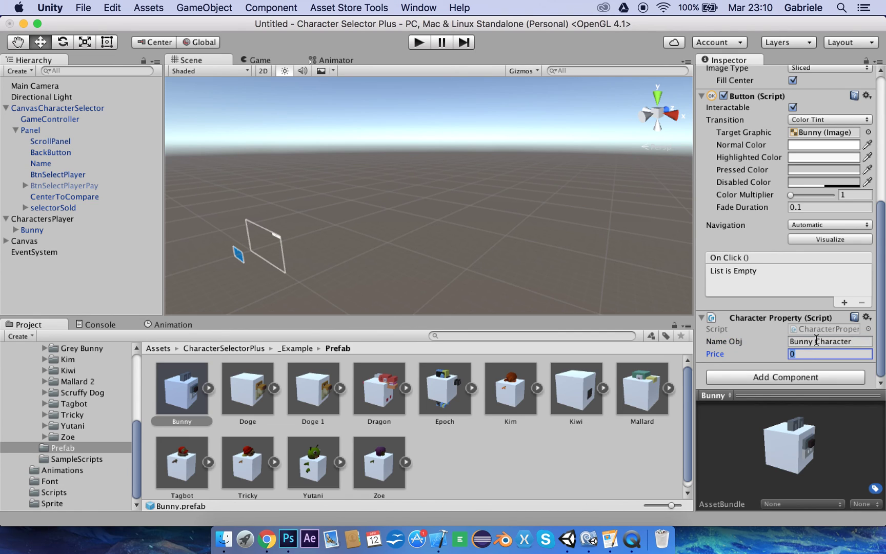
click(817, 340)
drag(858, 339, 818, 344)
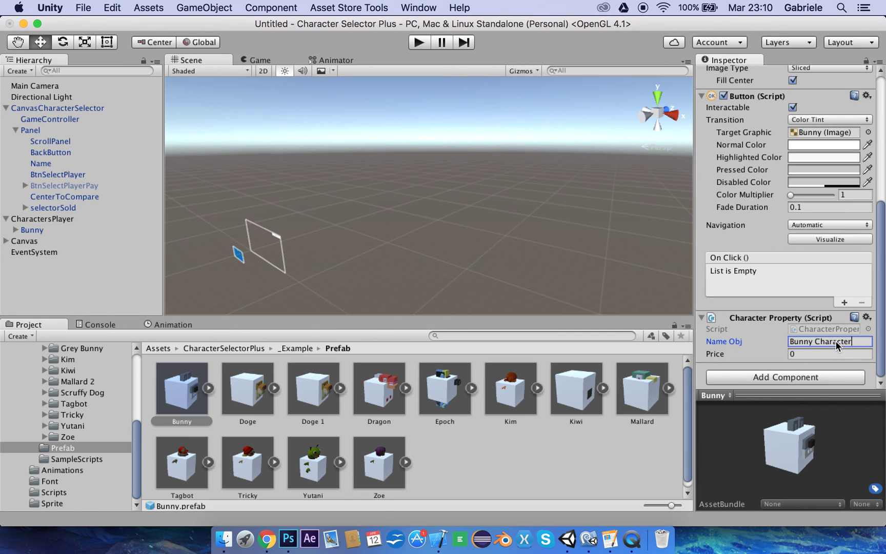
key(BackSpace)
key(BackSpace)
click(806, 354)
text(.3)
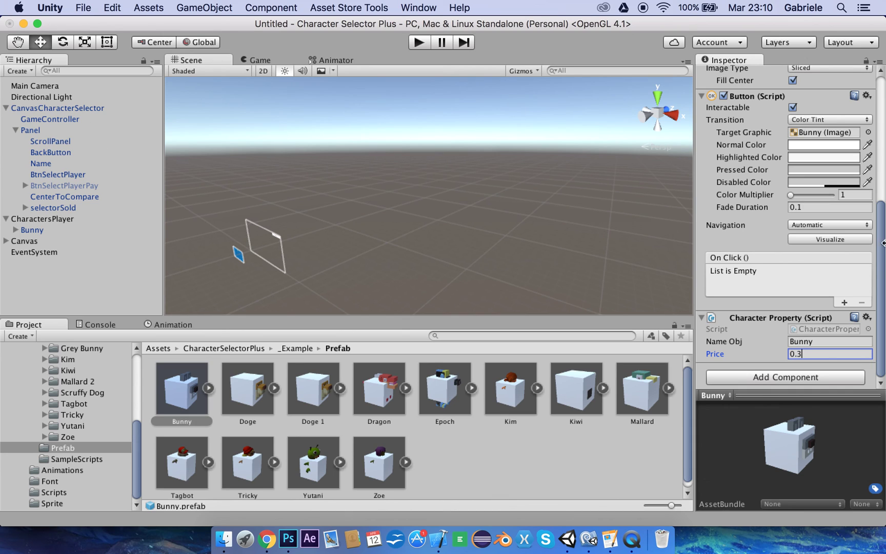
Drop the Bunny prefab onto GameController's Scroll Rect Snap Prefab array as its only element.
click(62, 119)
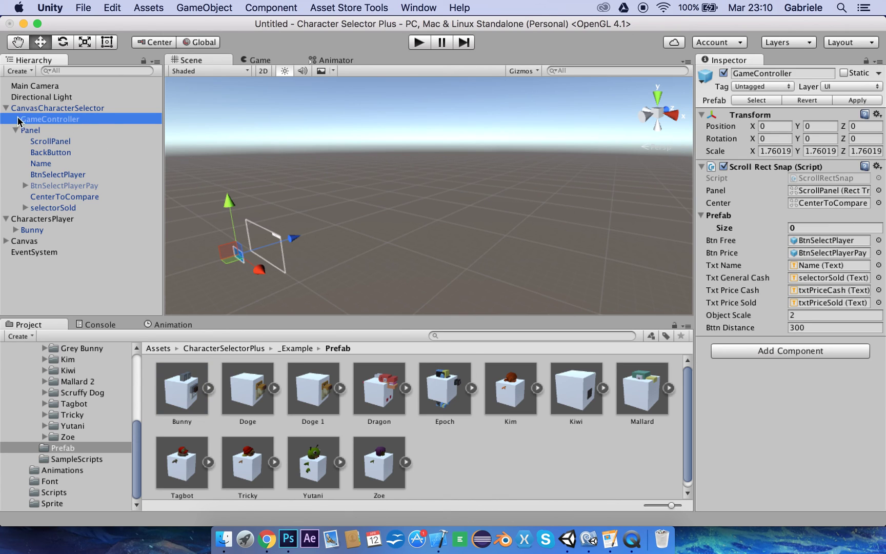
scroll(389, 407, down, 1)
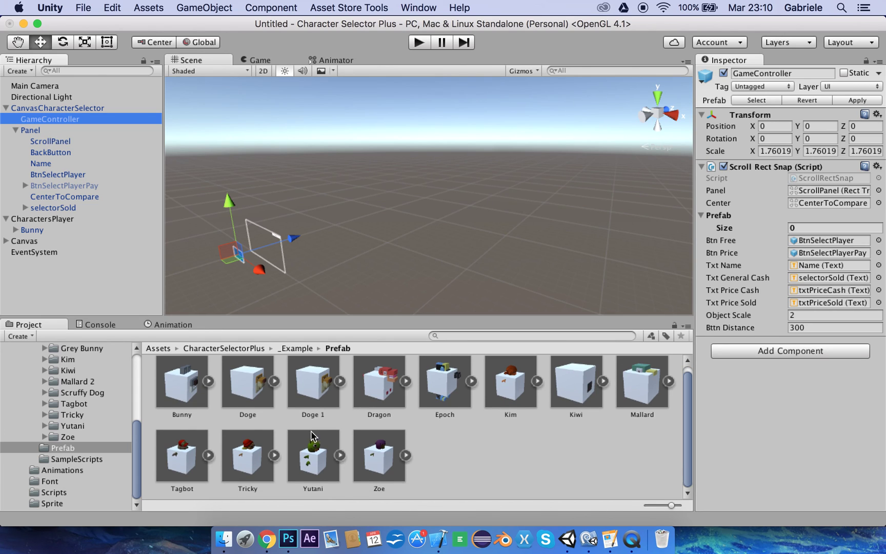
mouse_move(180, 396)
mouse_down()
mouse_move(734, 261)
mouse_move(724, 220)
mouse_up()
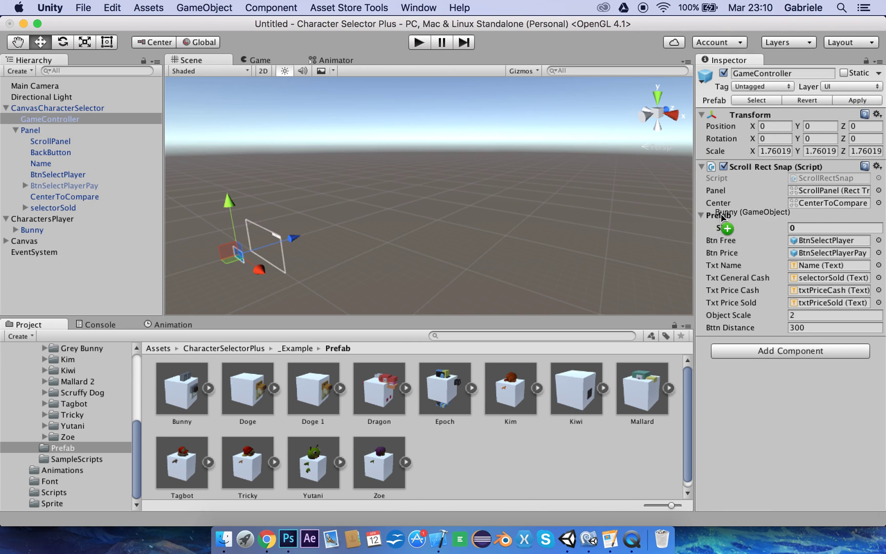
drag(724, 221, 720, 226)
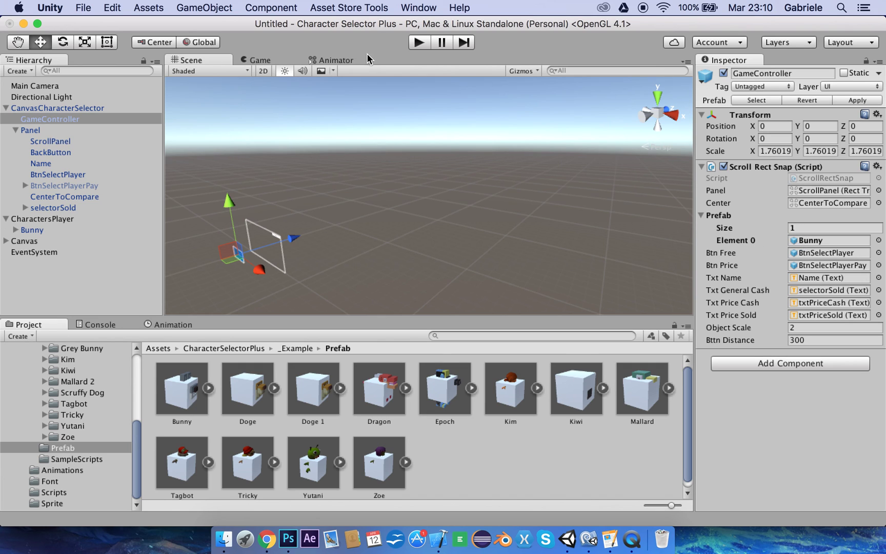
Play the game, open the character selector, buy Bunny for 150 coins and select it.
click(423, 47)
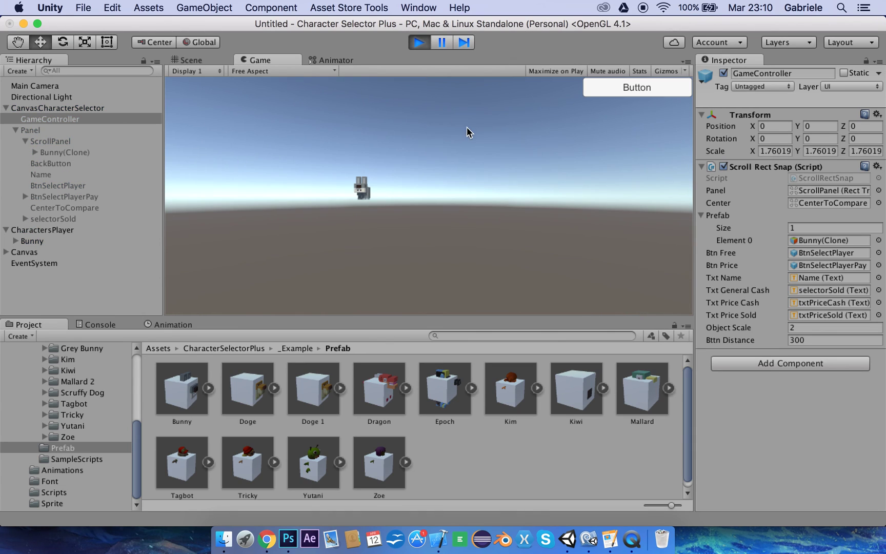
click(610, 92)
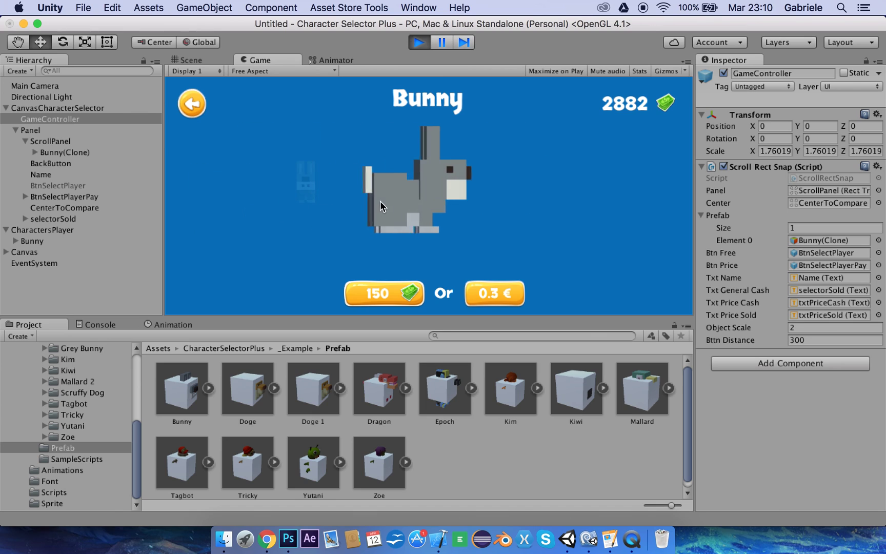
click(401, 295)
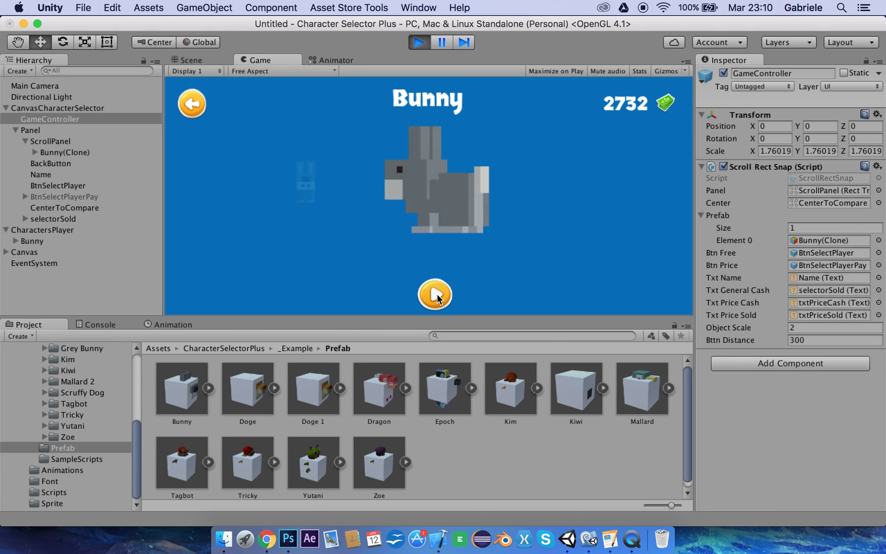
click(437, 294)
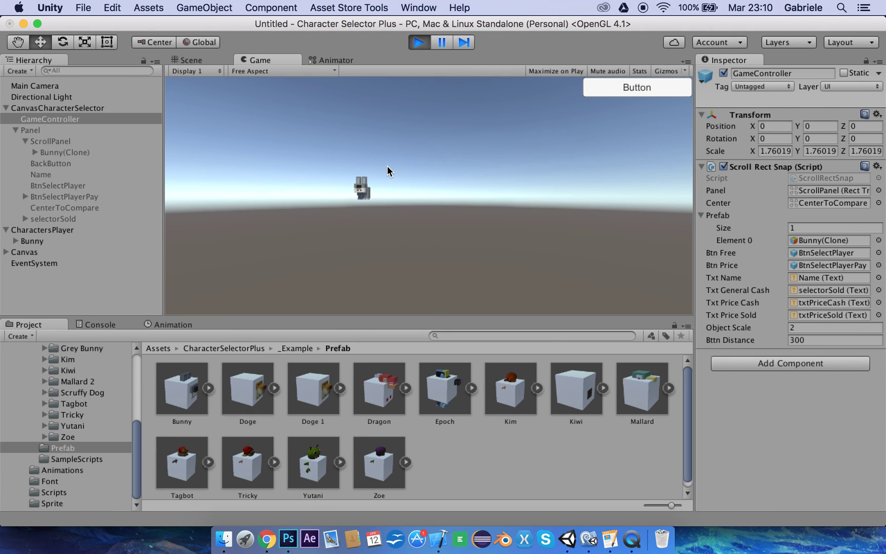